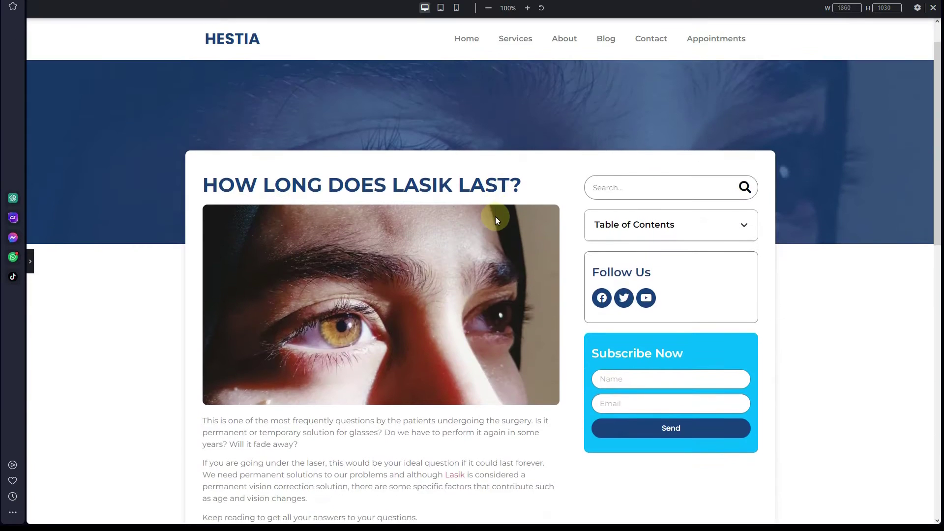
Review the finished blog post page from top to bottom in the desktop, tablet and mobile previews
{"action": "scroll", "coordinate": [495, 225], "scroll_direction": "down", "scroll_amount": 20}
{"action": "scroll", "coordinate": [498, 223], "scroll_direction": "up", "scroll_amount": 10}
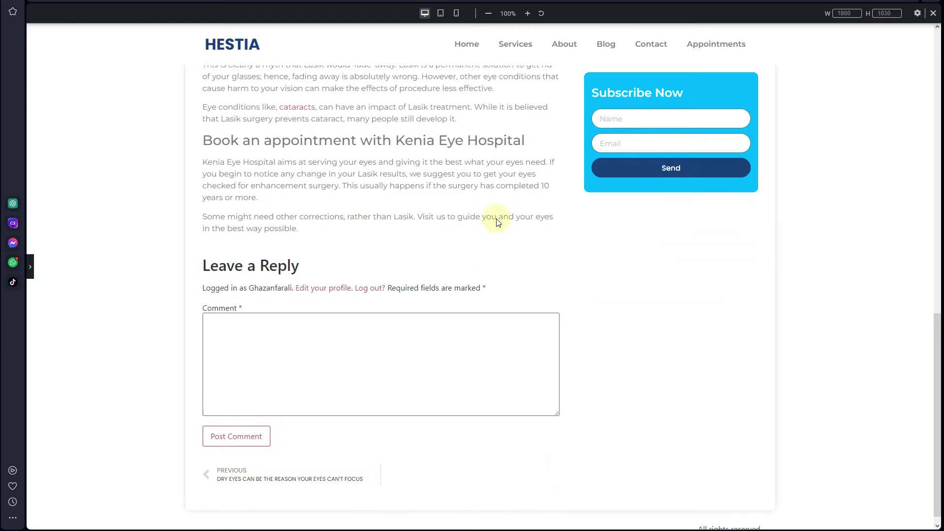
{"action": "scroll", "coordinate": [497, 219], "scroll_direction": "up", "scroll_amount": 4}
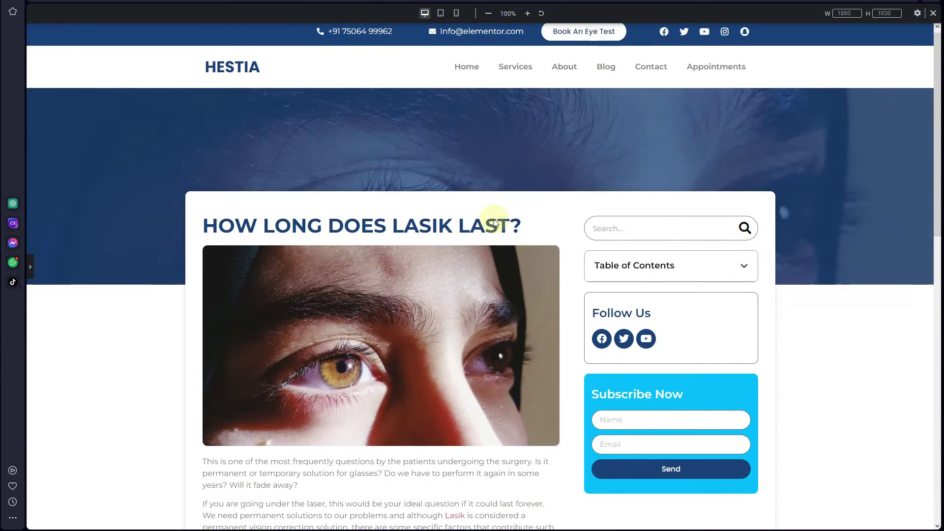
{"action": "left_click", "coordinate": [441, 13]}
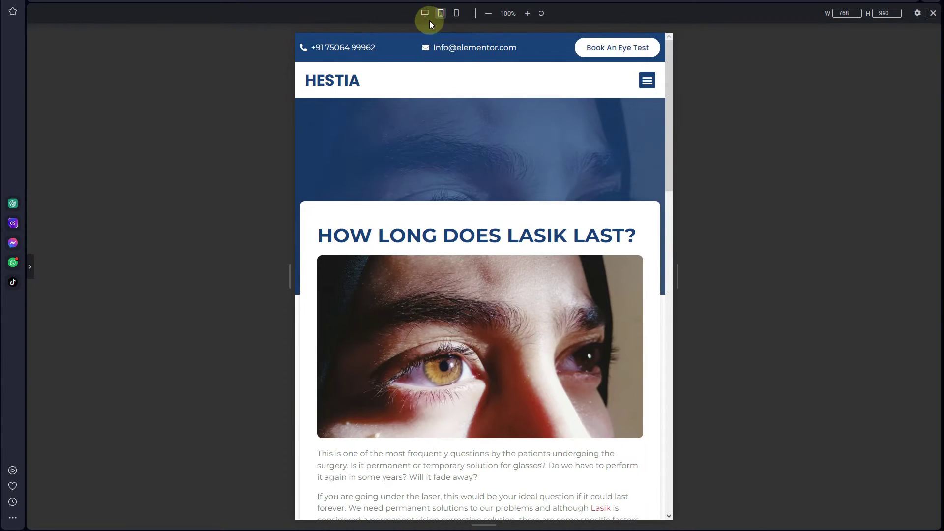
{"action": "scroll", "coordinate": [526, 273], "scroll_direction": "down", "scroll_amount": 15}
{"action": "scroll", "coordinate": [527, 272], "scroll_direction": "down", "scroll_amount": 8}
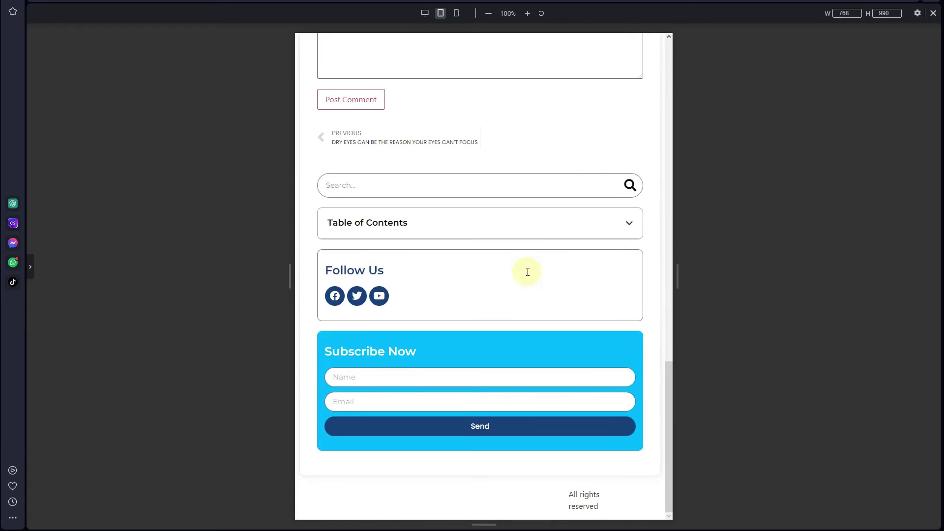
{"action": "scroll", "coordinate": [526, 265], "scroll_direction": "up", "scroll_amount": 15}
{"action": "left_click", "coordinate": [457, 13]}
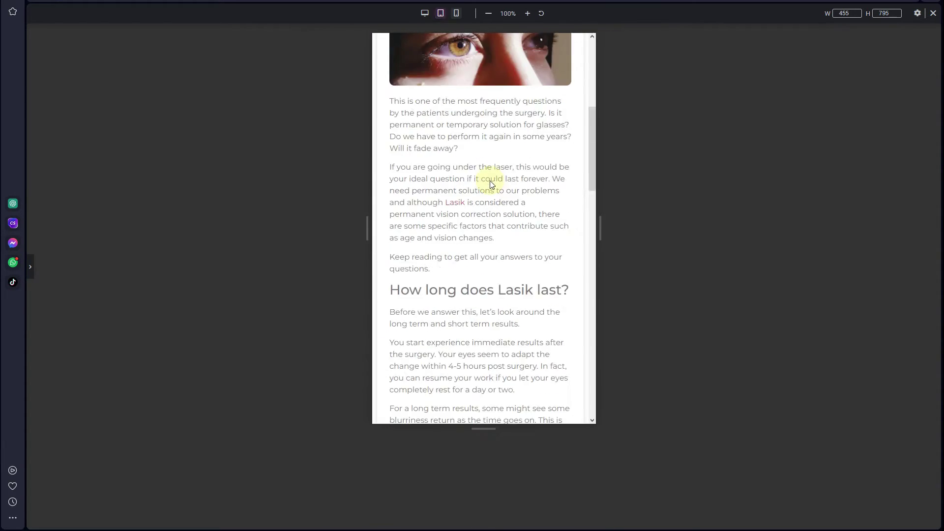
{"action": "scroll", "coordinate": [463, 297], "scroll_direction": "down", "scroll_amount": 8}
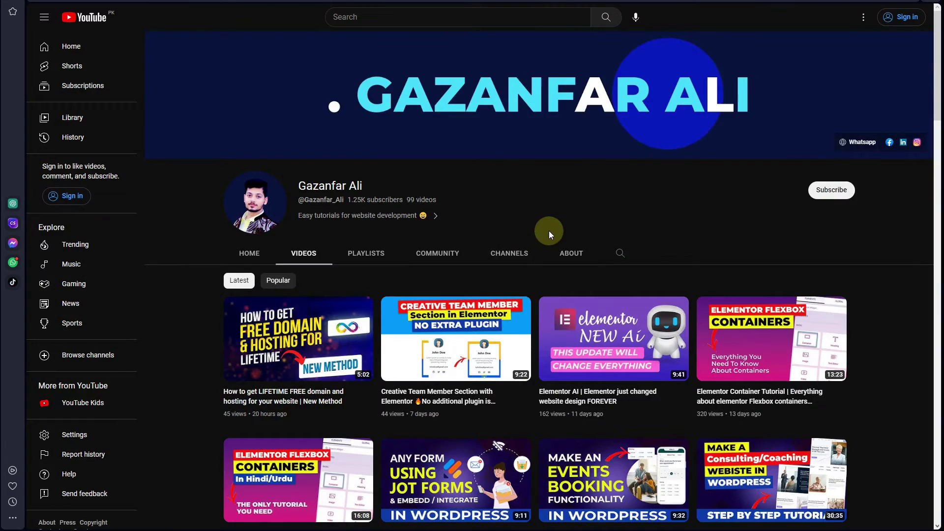
Browse the list of latest videos on the YouTube channel page
{"action": "scroll", "coordinate": [548, 231], "scroll_direction": "down", "scroll_amount": 3}
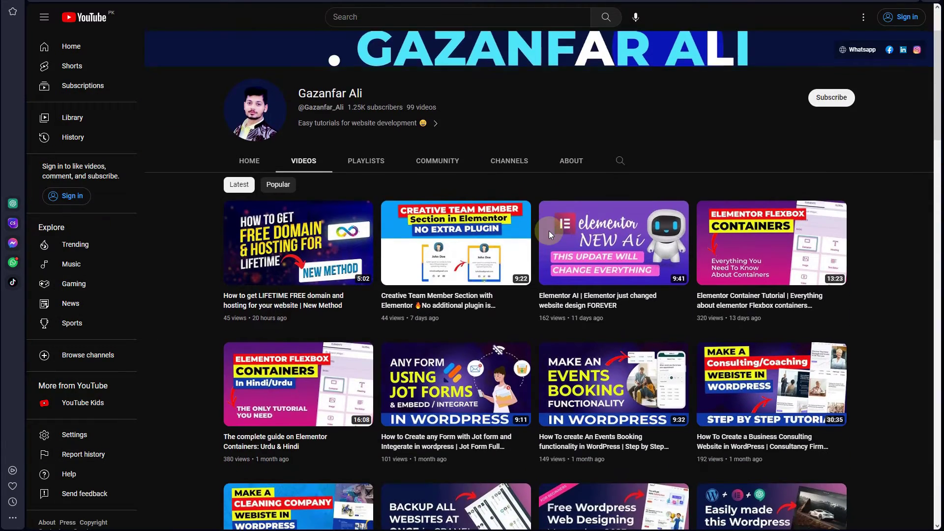
{"action": "scroll", "coordinate": [549, 231], "scroll_direction": "down", "scroll_amount": 5}
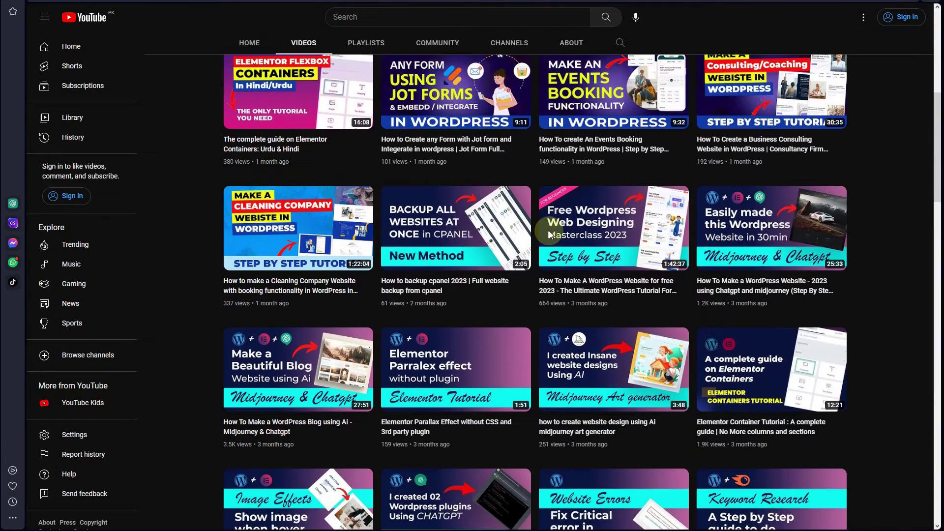
{"action": "scroll", "coordinate": [548, 231], "scroll_direction": "down", "scroll_amount": 2}
{"action": "scroll", "coordinate": [549, 231], "scroll_direction": "up", "scroll_amount": 10}
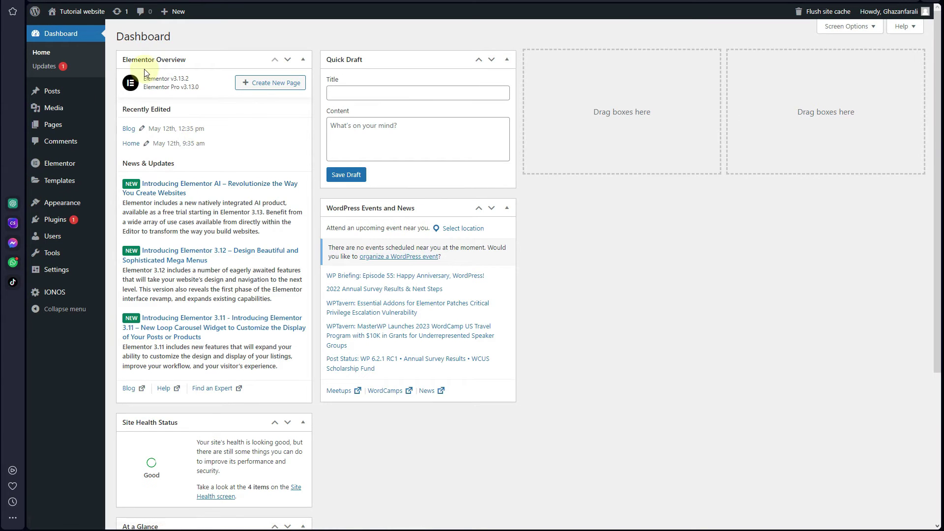
Check the installed plugins in WordPress and the Flexbox Container experiment in Elementor's feature settings
{"action": "mouse_move", "coordinate": [74, 204]}
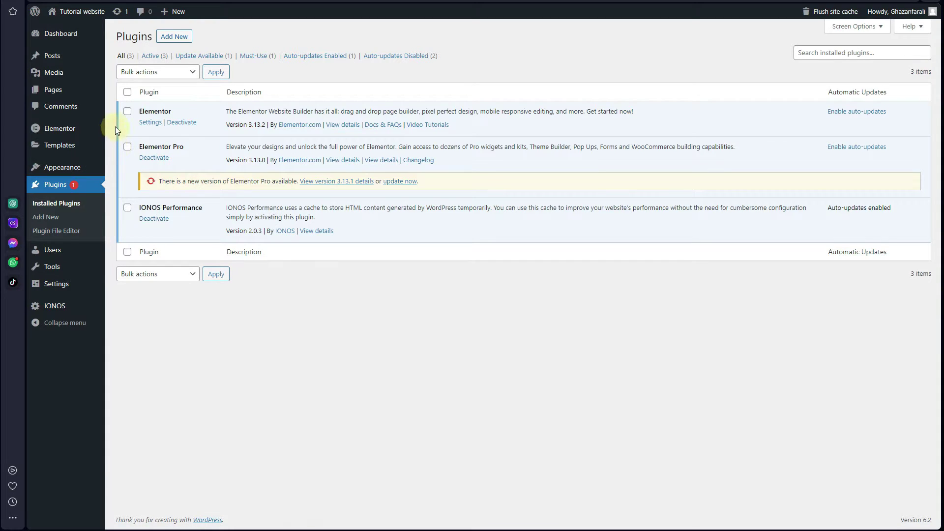
{"action": "mouse_move", "coordinate": [58, 130]}
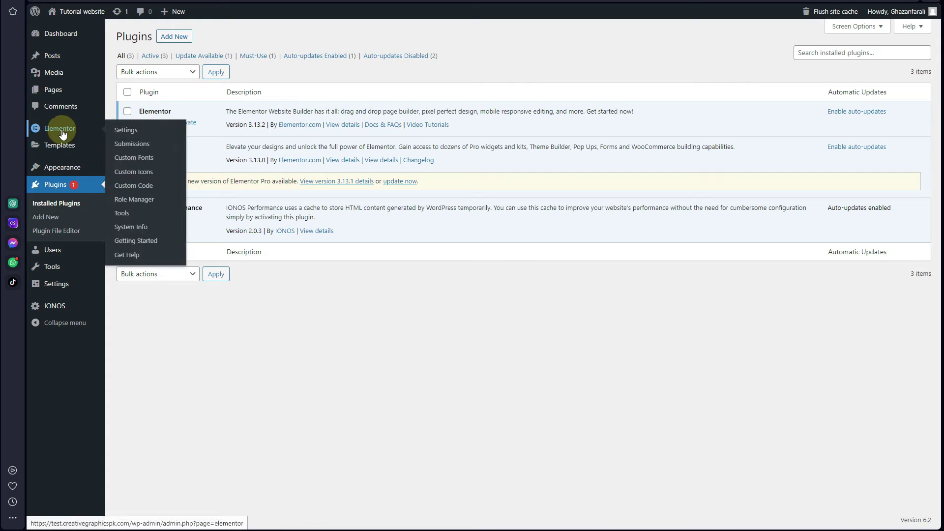
{"action": "left_click", "coordinate": [136, 133]}
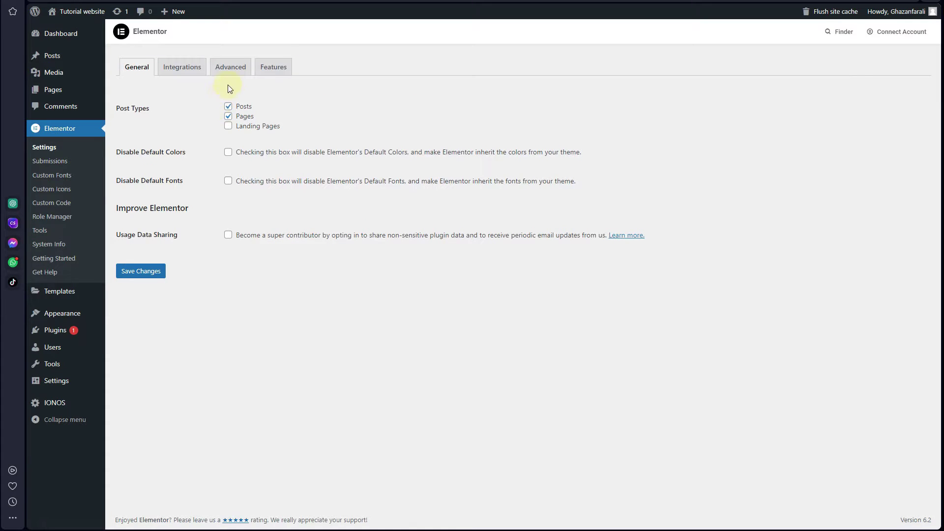
{"action": "left_click", "coordinate": [276, 71]}
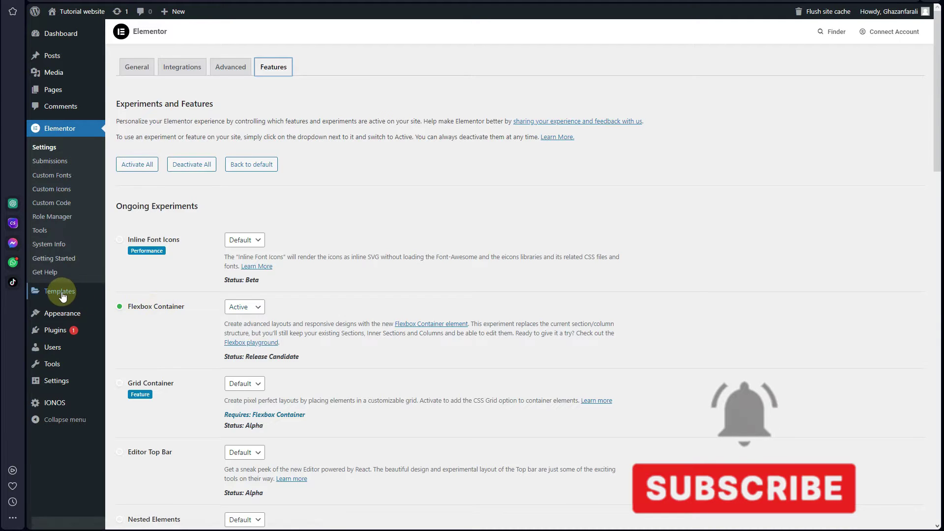
Create a new Single Post template in the Theme Builder and dismiss the template library without inserting a block
{"action": "mouse_move", "coordinate": [64, 293]}
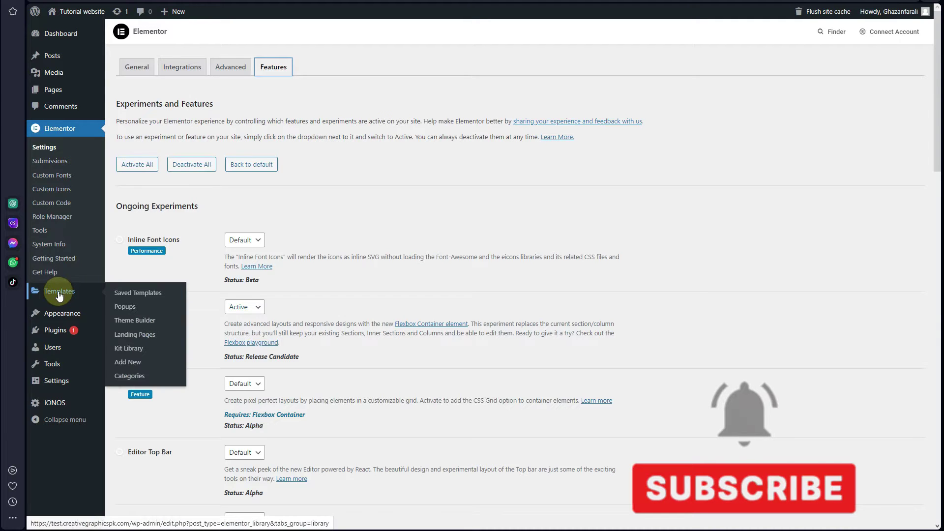
{"action": "left_click", "coordinate": [143, 323]}
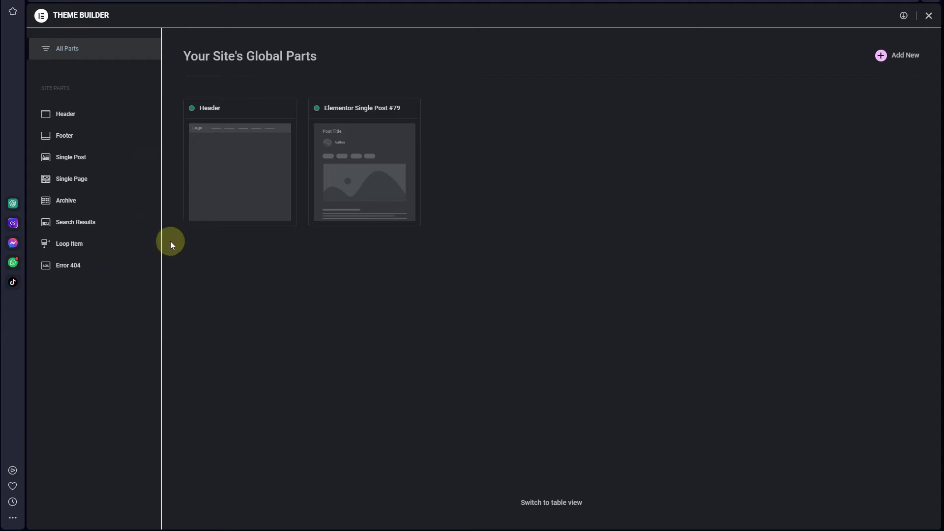
{"action": "left_click", "coordinate": [84, 163]}
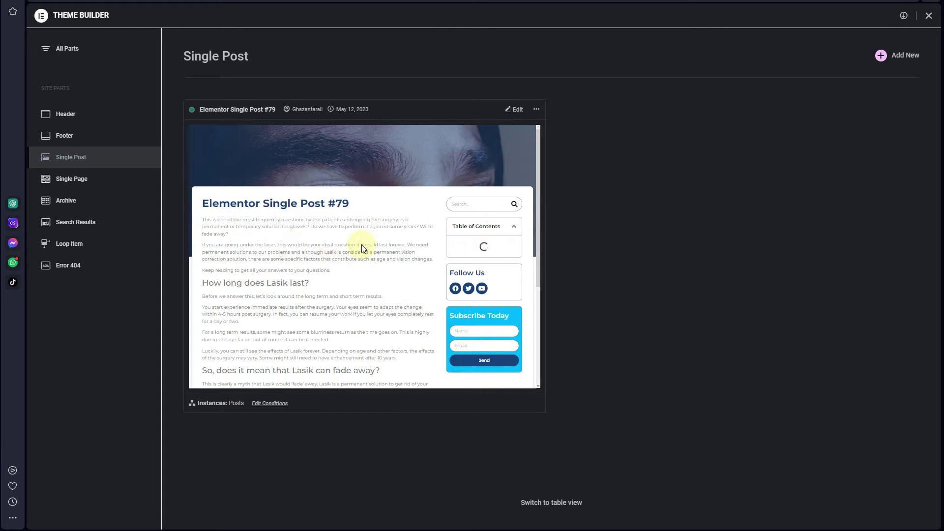
{"action": "left_click", "coordinate": [536, 110]}
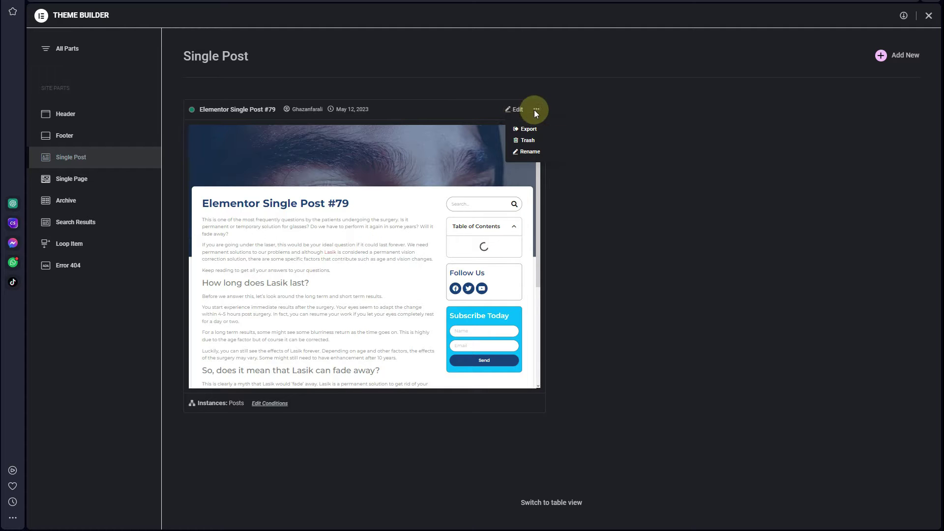
{"action": "left_click", "coordinate": [512, 108]}
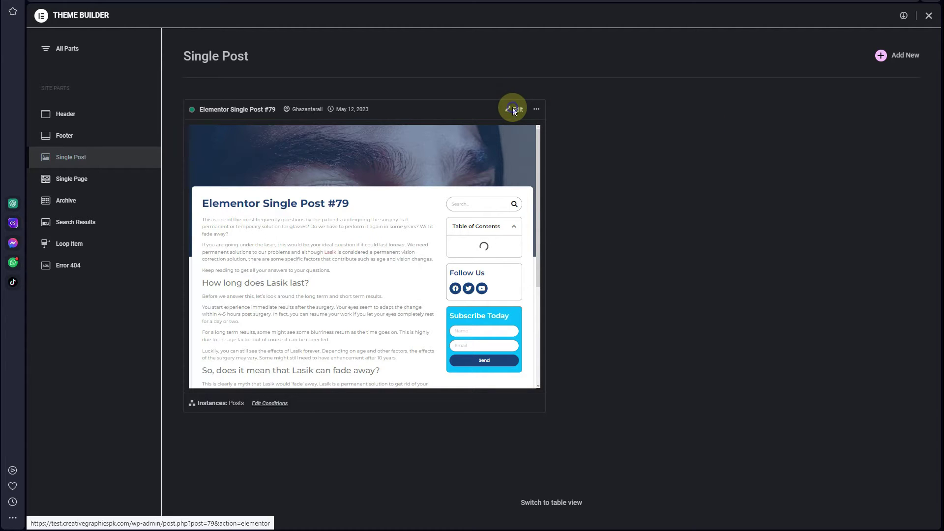
{"action": "left_click", "coordinate": [905, 55]}
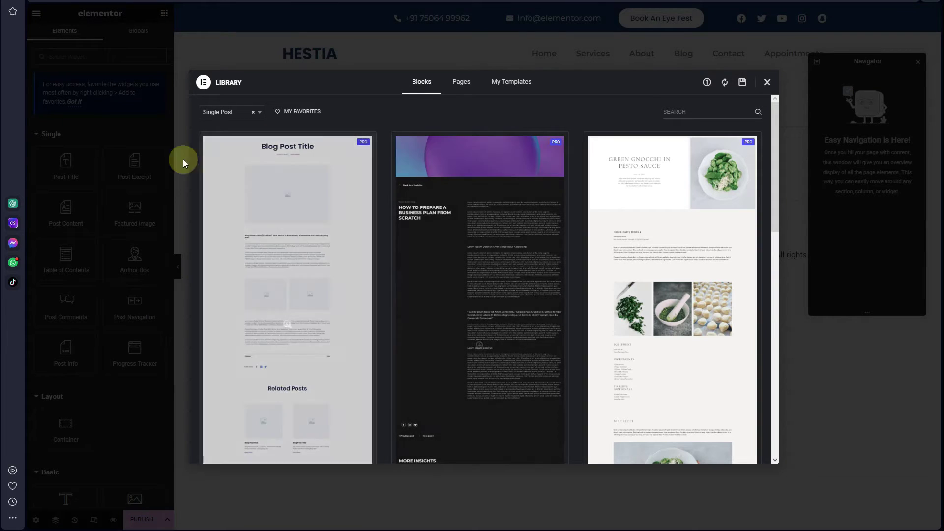
{"action": "left_click", "coordinate": [767, 83]}
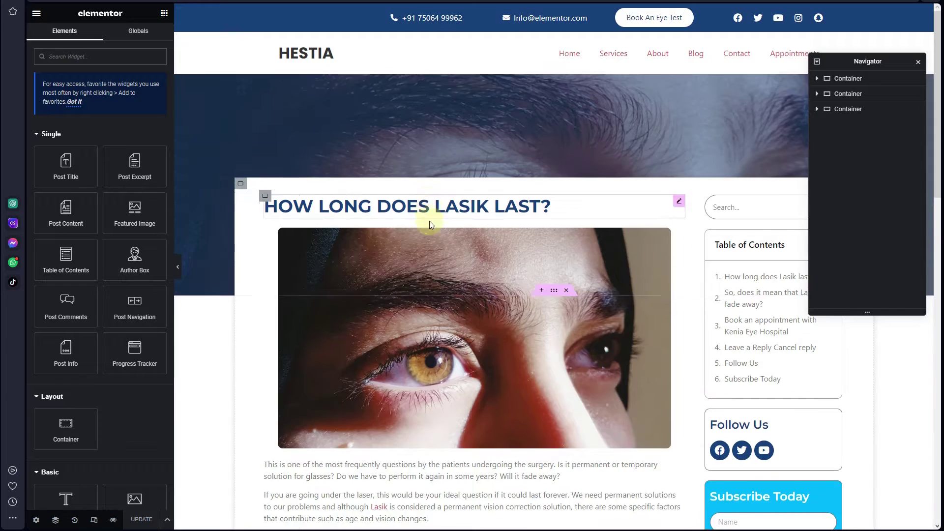
Review the layout of the existing single post template as a reference for the new one
{"action": "scroll", "coordinate": [430, 213], "scroll_direction": "down", "scroll_amount": 10}
{"action": "scroll", "coordinate": [427, 246], "scroll_direction": "down", "scroll_amount": 5}
{"action": "scroll", "coordinate": [427, 251], "scroll_direction": "up", "scroll_amount": 15}
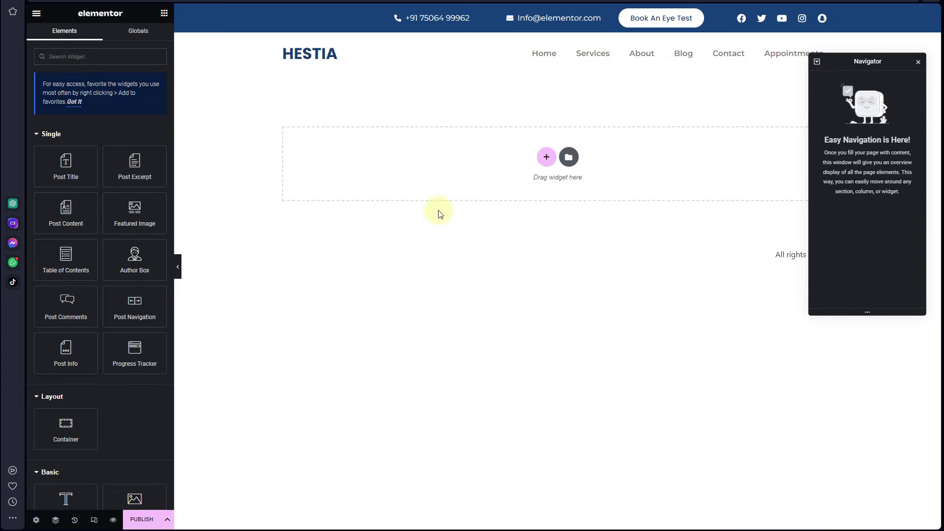
Add a single container with column direction to the empty template and set its minimum height to 350 px
{"action": "left_click", "coordinate": [545, 157]}
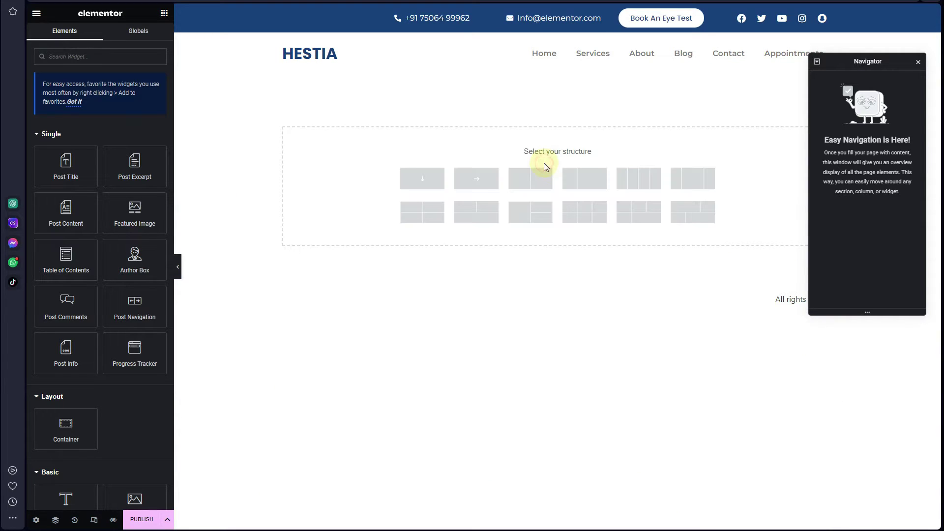
{"action": "left_click", "coordinate": [418, 182]}
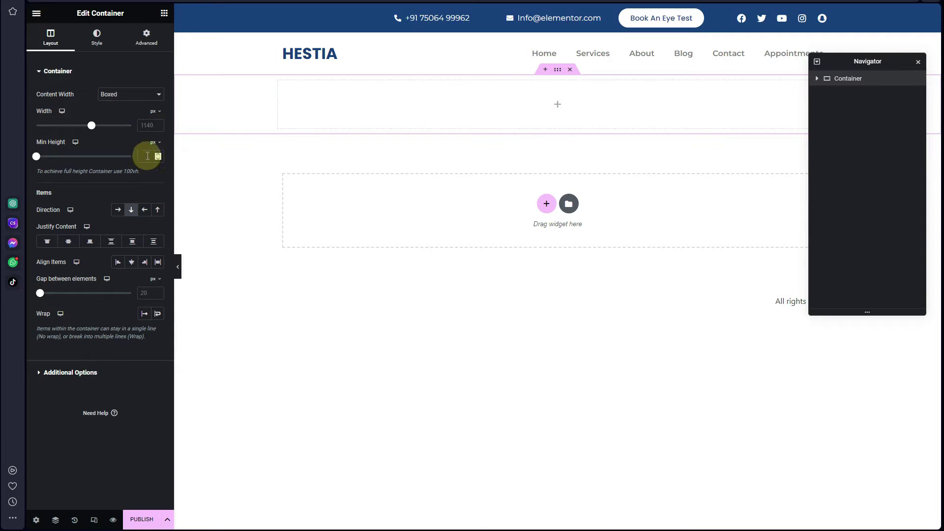
{"action": "type", "text": "350"}
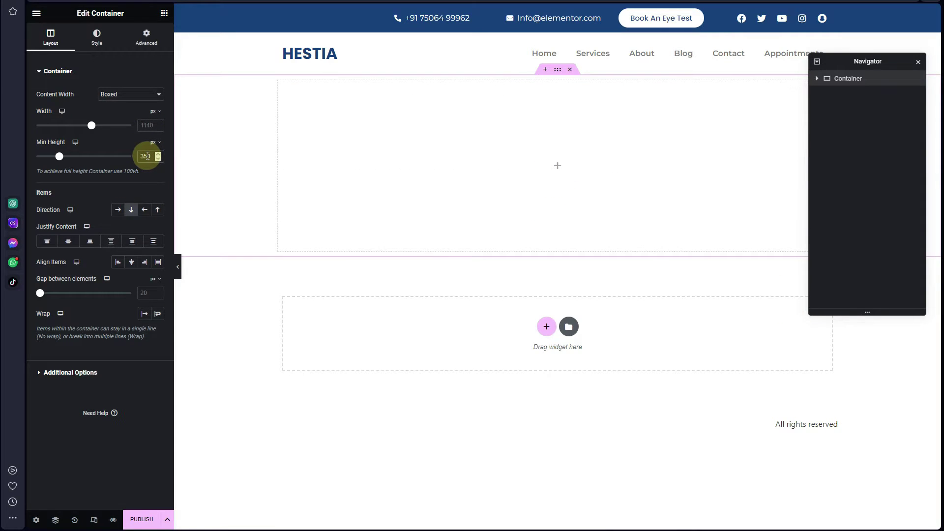
Give the container a classic background using the close-up image of the woman's eyes from the media library
{"action": "left_click", "coordinate": [90, 40]}
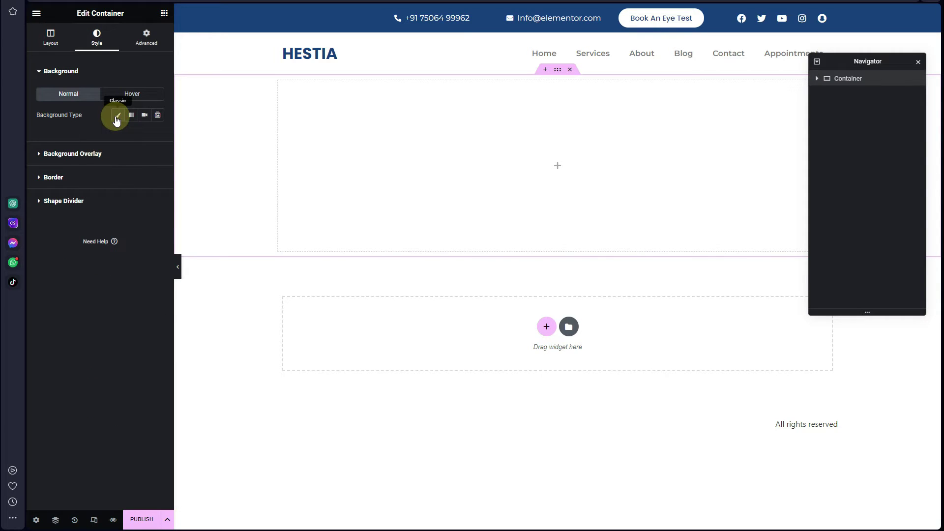
{"action": "left_click", "coordinate": [117, 116]}
{"action": "left_click", "coordinate": [118, 183]}
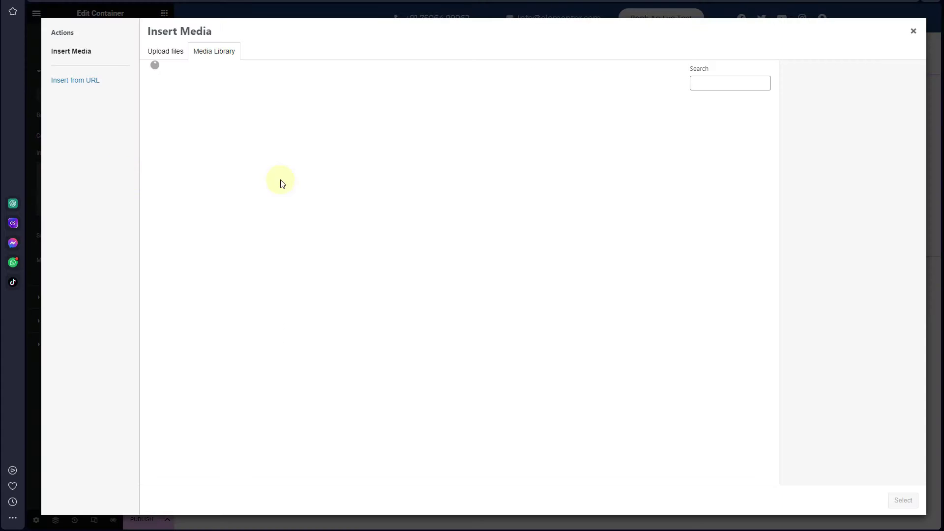
{"action": "left_click", "coordinate": [250, 141]}
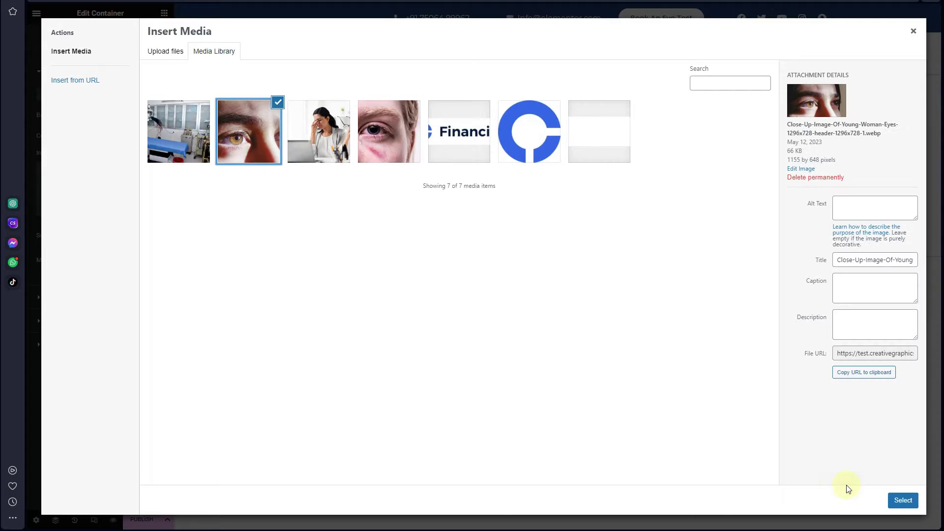
{"action": "left_click", "coordinate": [911, 506]}
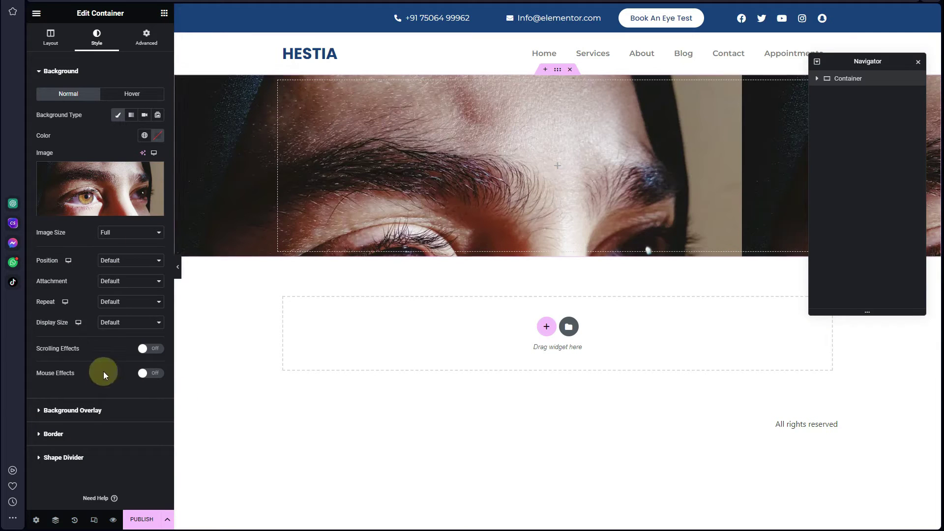
Set the background image's position to Center Center, repeat to No-repeat and display size to Cover
{"action": "left_click", "coordinate": [122, 268]}
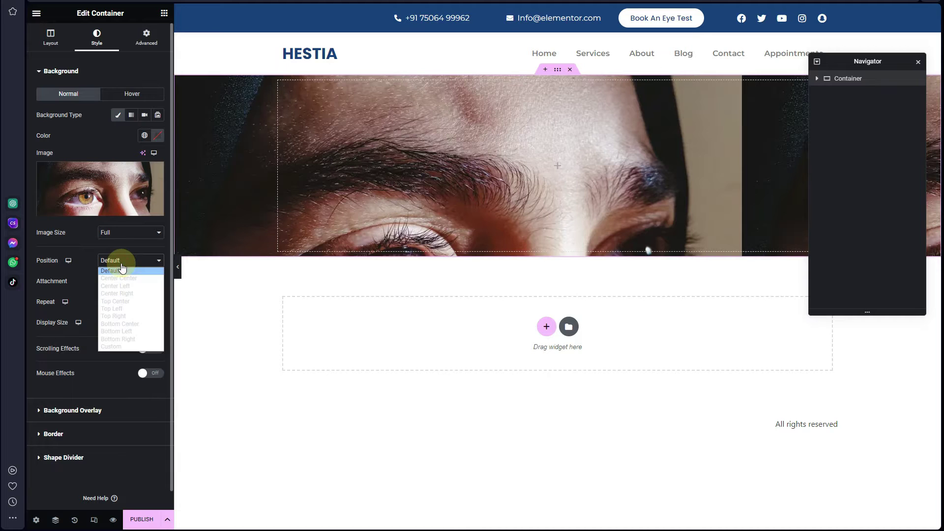
{"action": "left_click", "coordinate": [121, 277]}
{"action": "left_click", "coordinate": [124, 300]}
{"action": "left_click", "coordinate": [122, 324]}
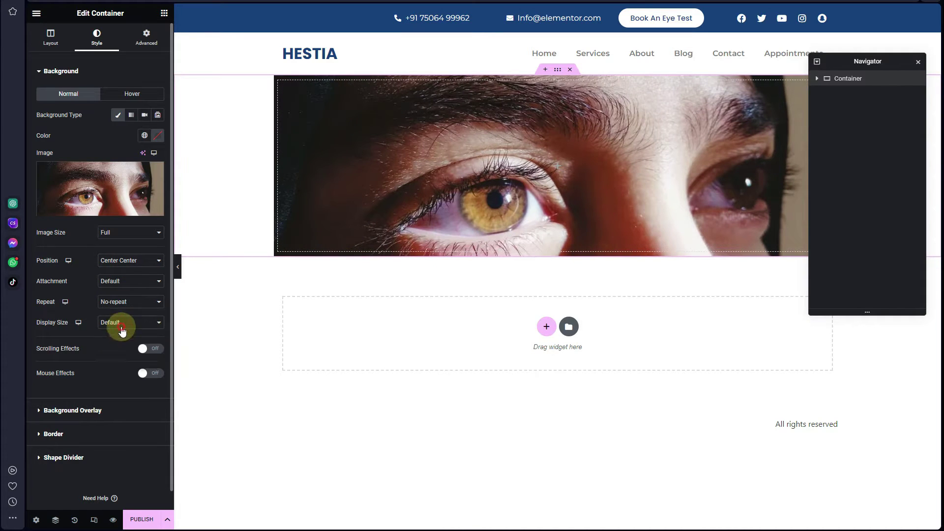
{"action": "left_click", "coordinate": [118, 347]}
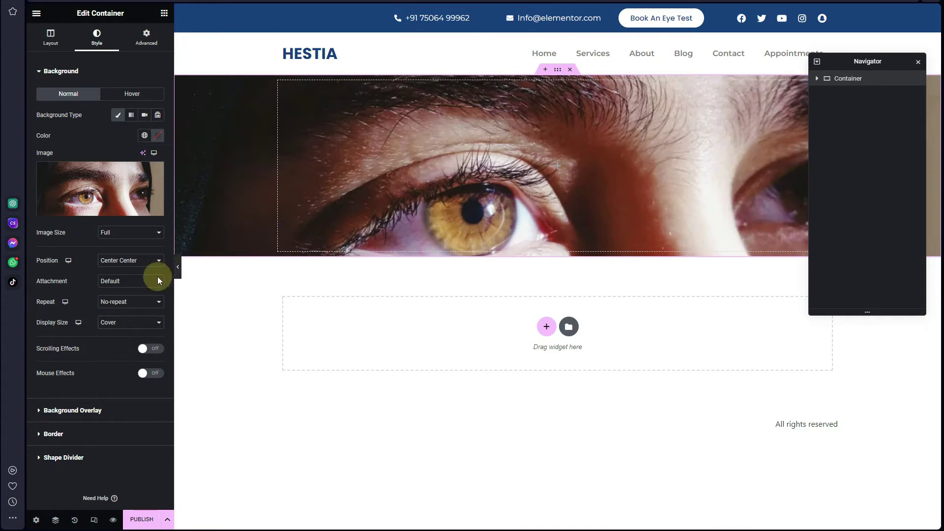
Add a classic background overlay to the container in the dark blue global color with an opacity of 0.76
{"action": "left_click", "coordinate": [96, 416]}
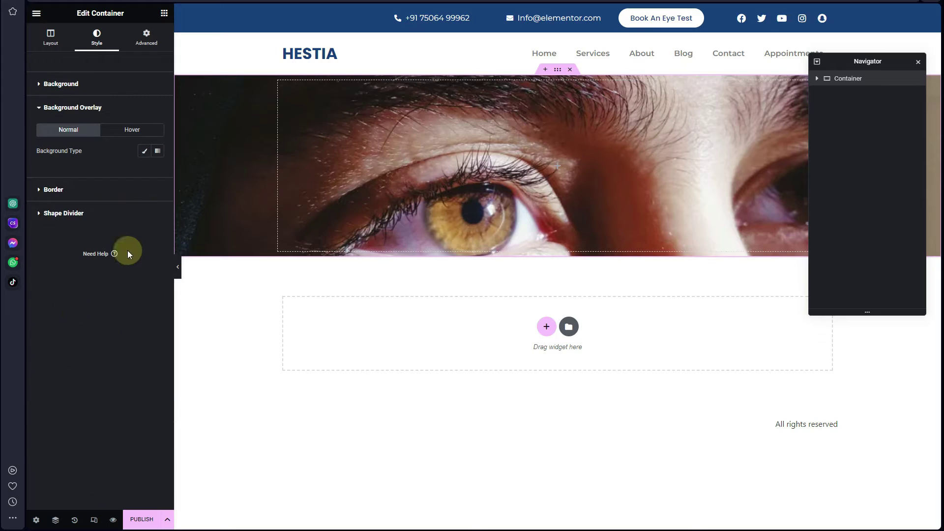
{"action": "left_click", "coordinate": [145, 152]}
{"action": "left_click", "coordinate": [144, 172]}
{"action": "left_click", "coordinate": [113, 220]}
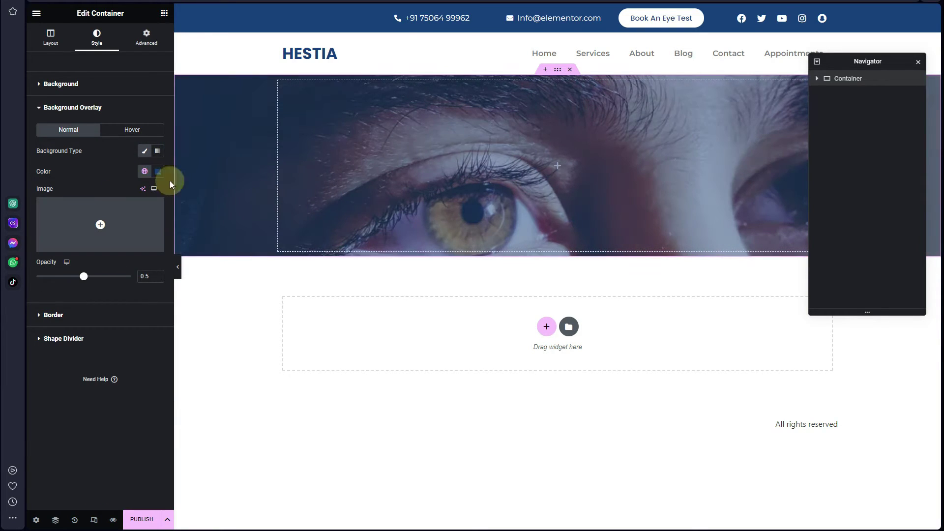
{"action": "left_click_drag", "start_coordinate": [83, 281], "coordinate": [108, 278]}
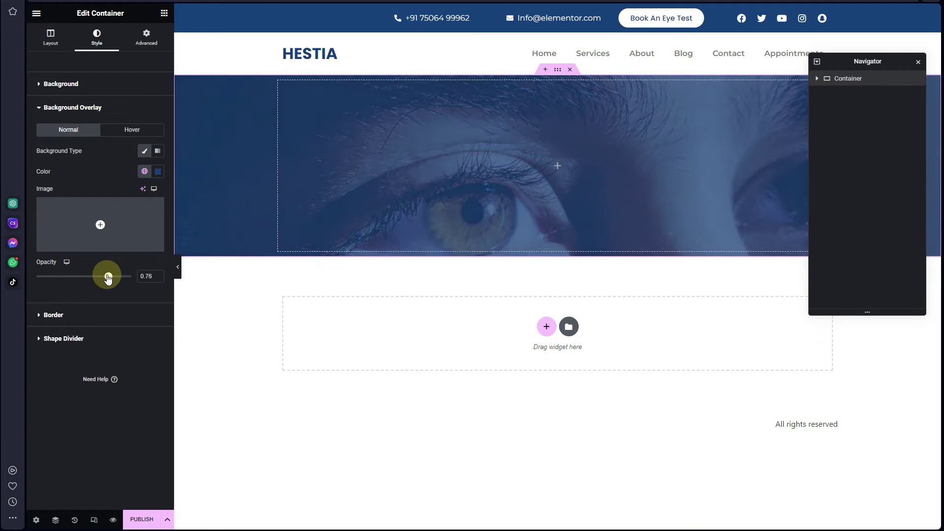
{"action": "left_click", "coordinate": [158, 171]}
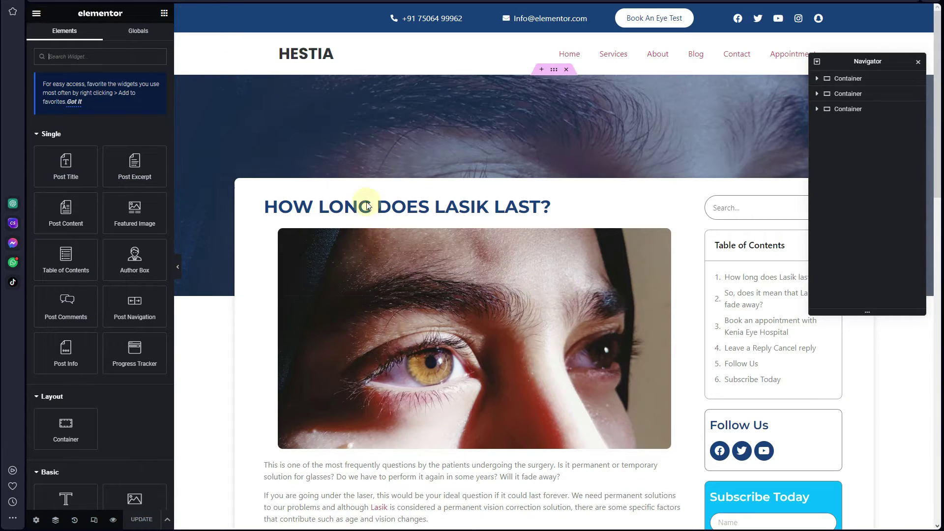
Examine how the finished example arranges the post title, featured image, content and sidebar below its header
{"action": "scroll", "coordinate": [669, 268], "scroll_direction": "down", "scroll_amount": 15}
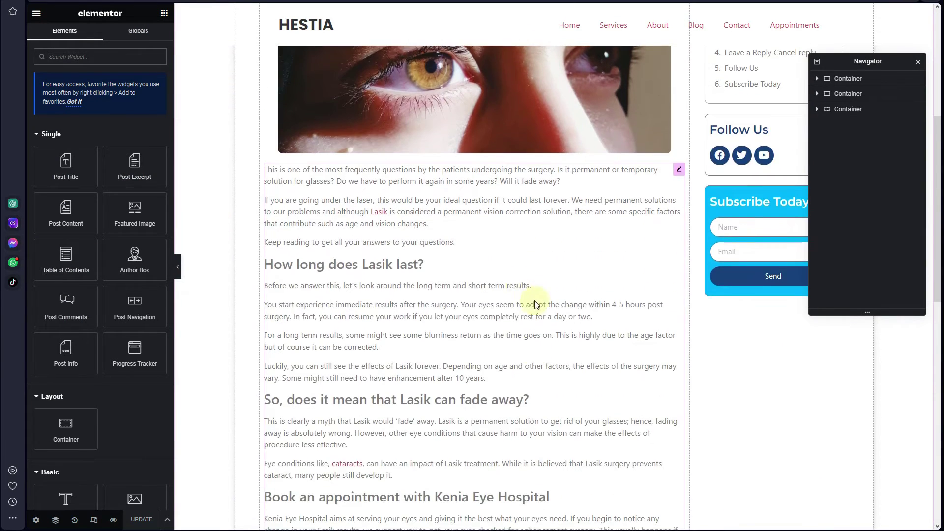
{"action": "scroll", "coordinate": [610, 306], "scroll_direction": "up", "scroll_amount": 2}
{"action": "scroll", "coordinate": [610, 305], "scroll_direction": "up", "scroll_amount": 7}
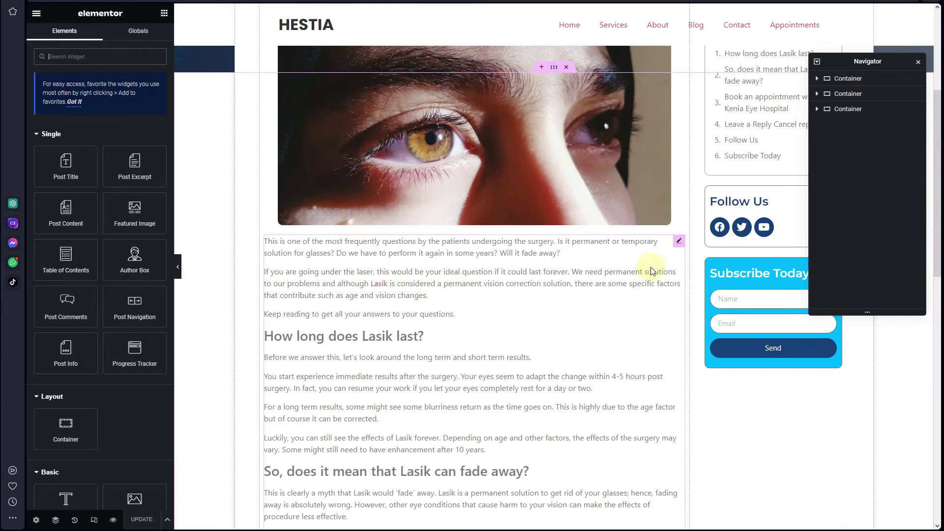
{"action": "scroll", "coordinate": [483, 313], "scroll_direction": "up", "scroll_amount": 2}
{"action": "scroll", "coordinate": [482, 313], "scroll_direction": "up", "scroll_amount": 3}
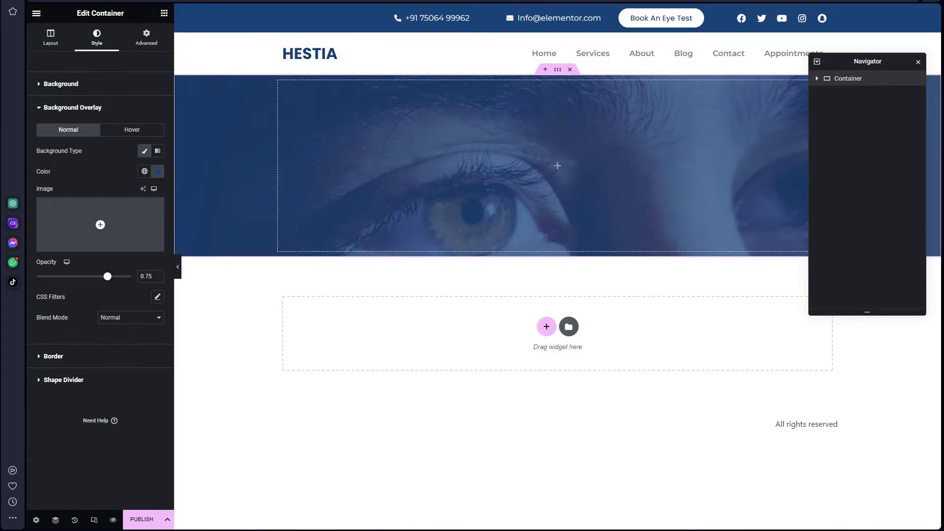
Add a second single container with column direction below the hero and set its boxed content width to 1200 px
{"action": "left_click", "coordinate": [545, 328]}
{"action": "left_click", "coordinate": [875, 39]}
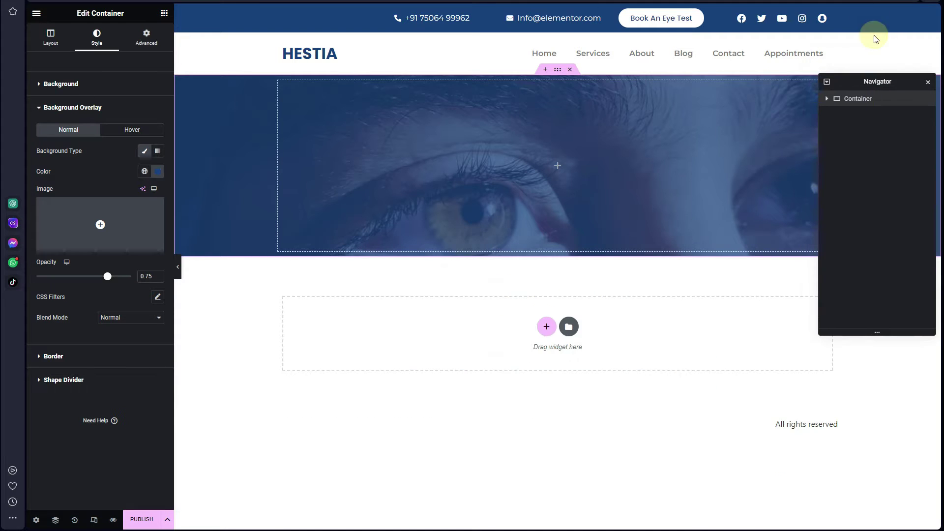
{"action": "left_click", "coordinate": [546, 332]}
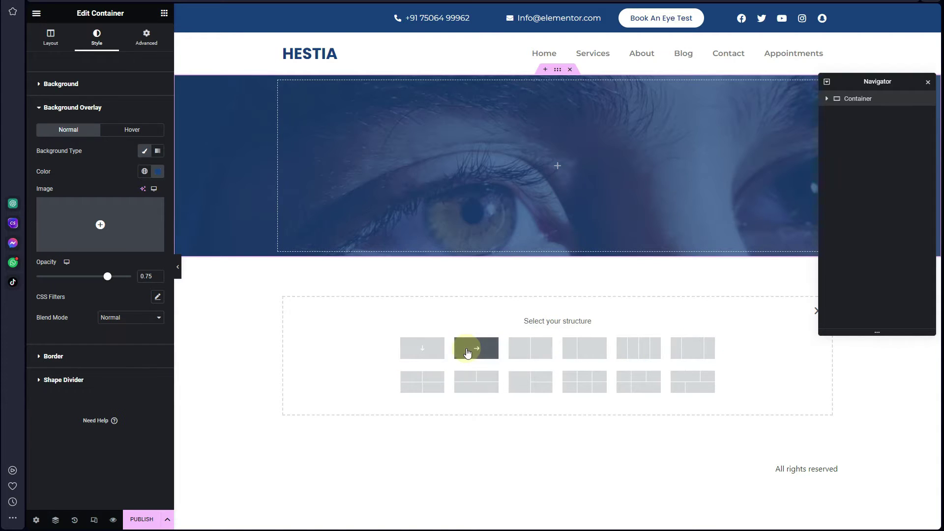
{"action": "left_click", "coordinate": [424, 350]}
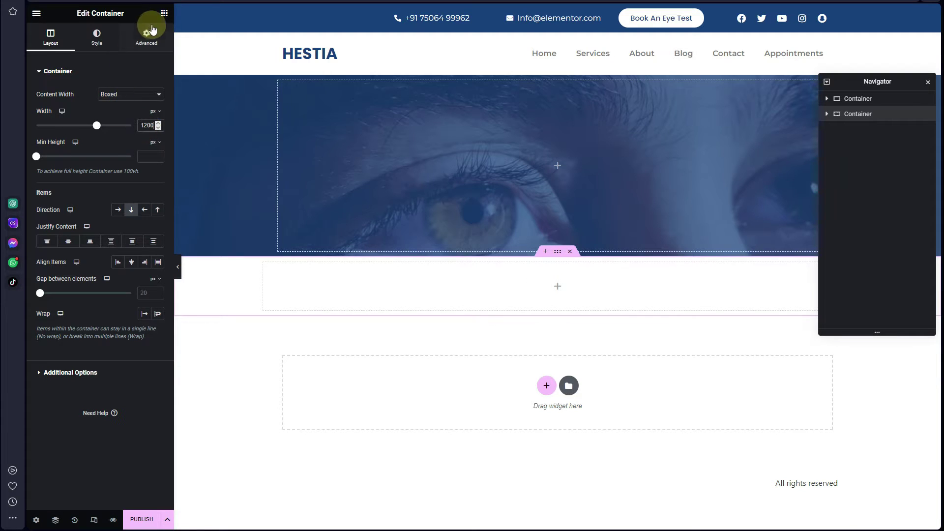
Nest a Container inside the new second container and set the nested container's content width to Full Width
{"action": "left_click", "coordinate": [164, 12]}
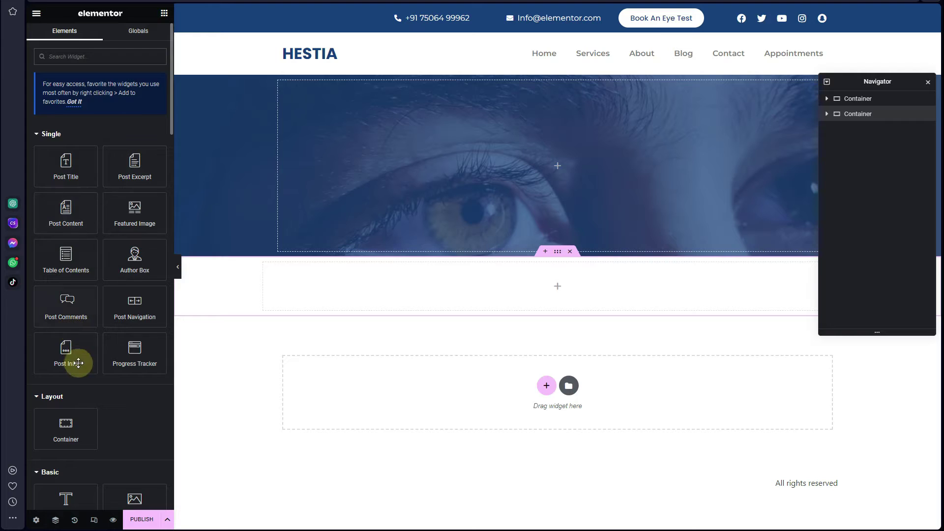
{"action": "scroll", "coordinate": [73, 367], "scroll_direction": "down", "scroll_amount": 1}
{"action": "left_click_drag", "start_coordinate": [58, 390], "coordinate": [509, 293]}
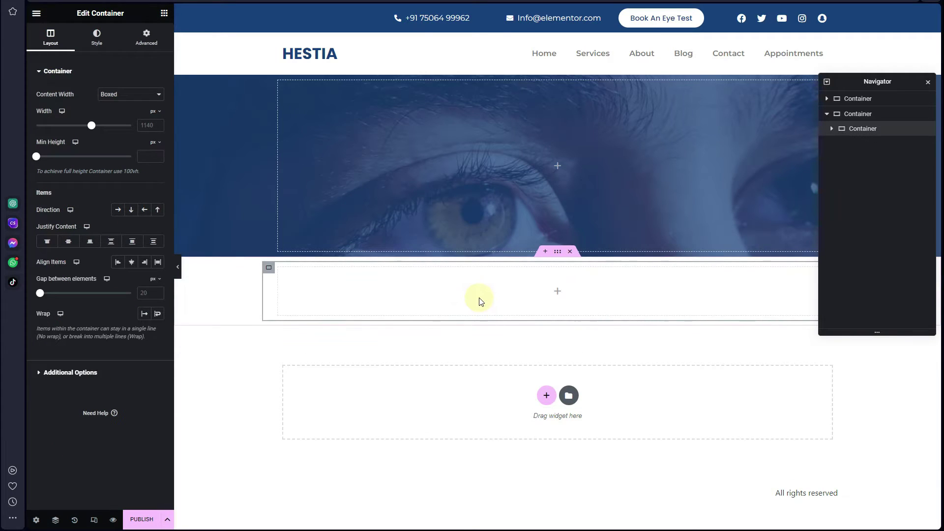
{"action": "left_click", "coordinate": [144, 95]}
Add a four-part wide/narrow and narrow/wide container structure below and delete its two second-row containers
{"action": "left_click", "coordinate": [546, 396]}
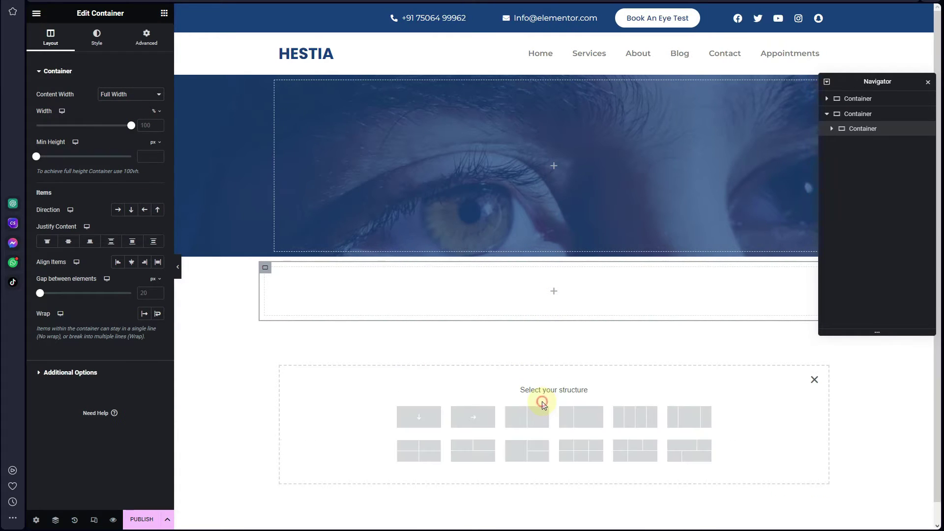
{"action": "left_click", "coordinate": [688, 451]}
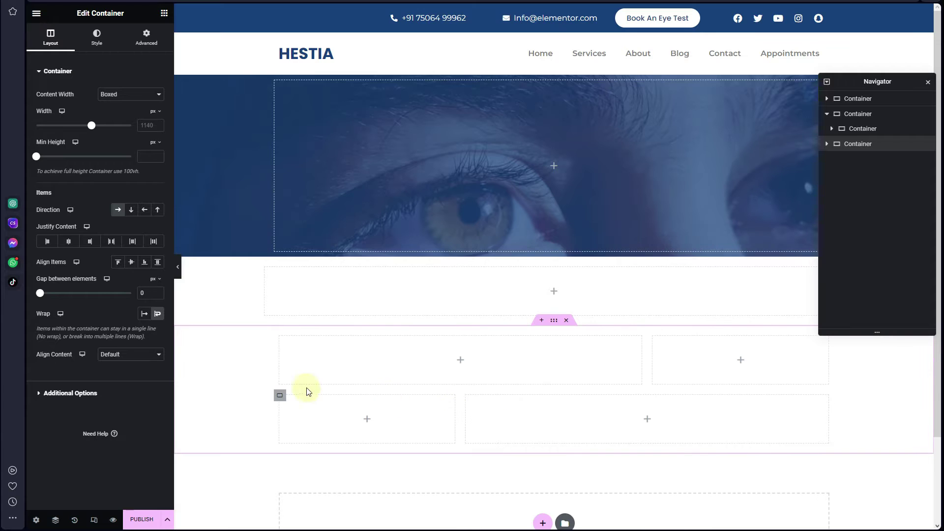
{"action": "right_click", "coordinate": [279, 396]}
{"action": "left_click", "coordinate": [331, 520]}
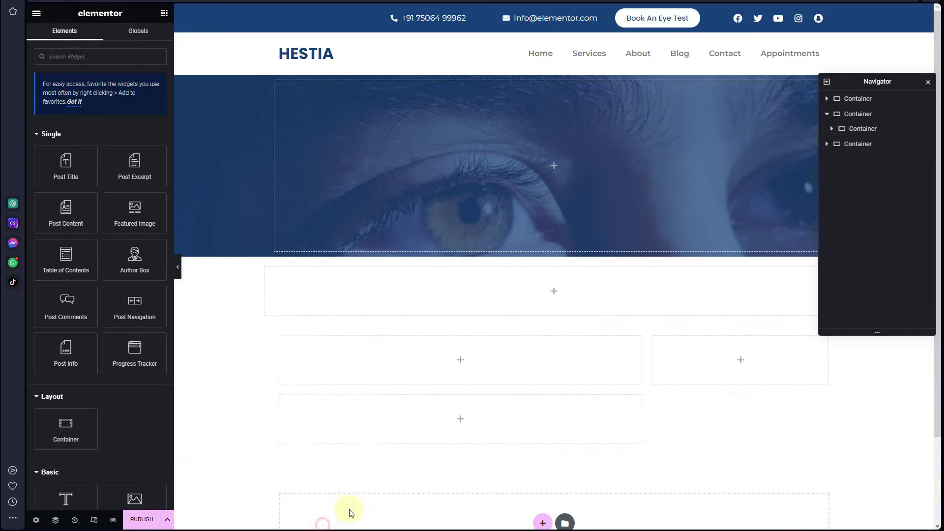
{"action": "right_click", "coordinate": [280, 396]}
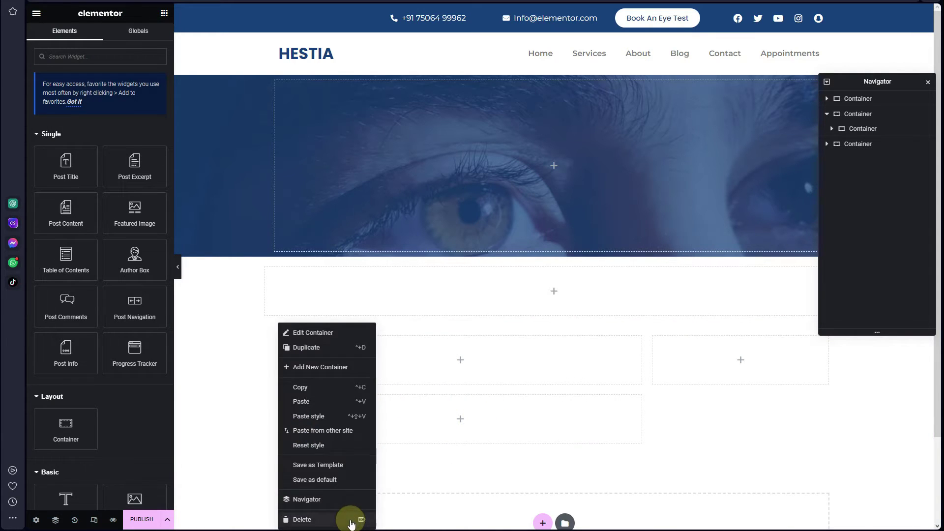
{"action": "left_click", "coordinate": [350, 521]}
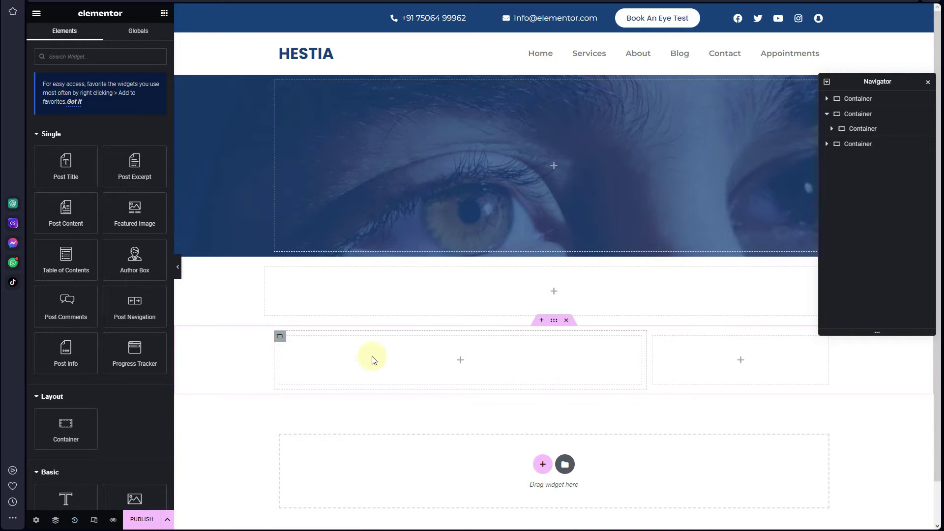
Copy the wide column of the helper structure and paste it into the nested full-width container
{"action": "right_click", "coordinate": [281, 339]}
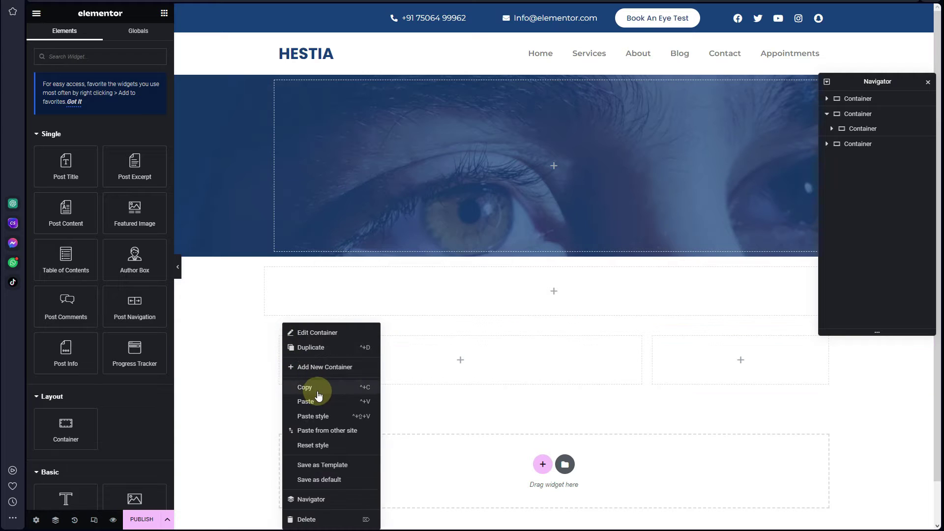
{"action": "left_click", "coordinate": [318, 388]}
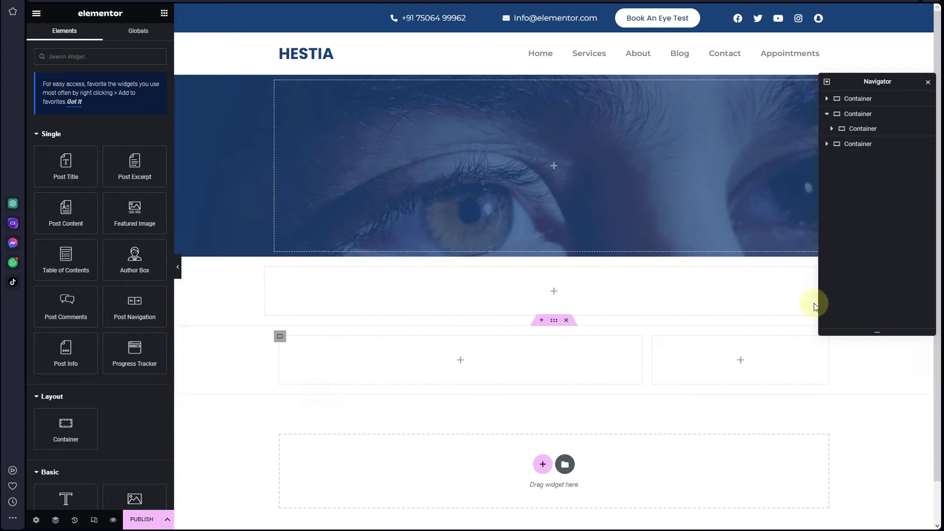
{"action": "left_click", "coordinate": [852, 131]}
{"action": "right_click", "coordinate": [852, 132]}
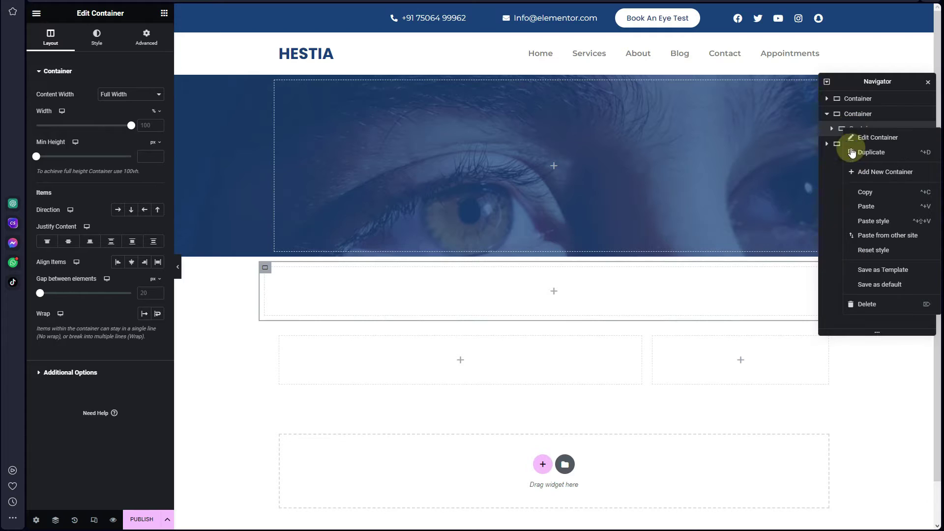
{"action": "left_click", "coordinate": [860, 203]}
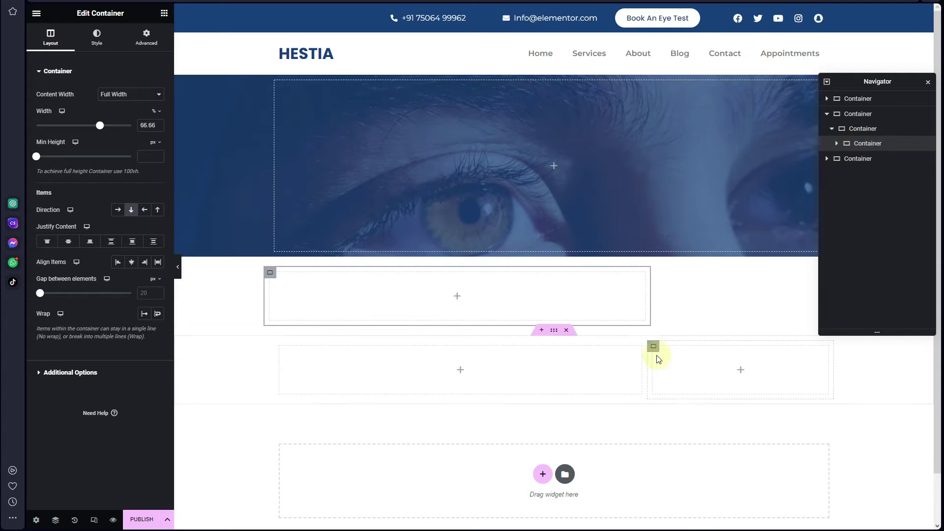
Copy the narrow 33.33% column of the helper structure and paste it into the nested full-width container
{"action": "left_click", "coordinate": [653, 347]}
{"action": "right_click", "coordinate": [653, 349]}
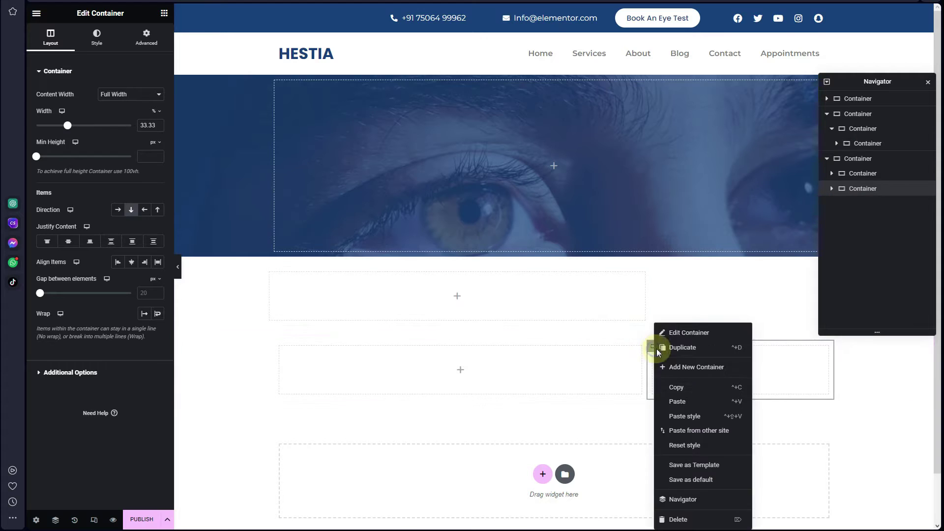
{"action": "left_click", "coordinate": [681, 389]}
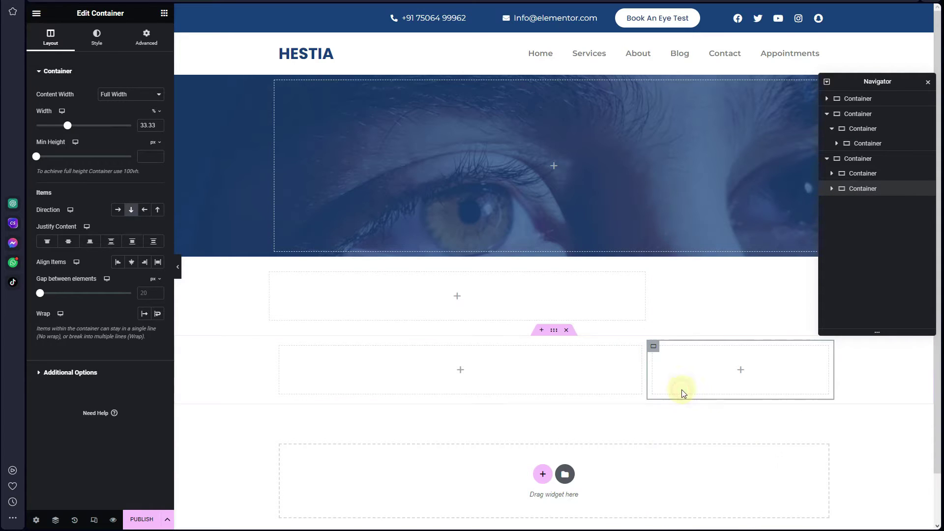
{"action": "left_click", "coordinate": [867, 130]}
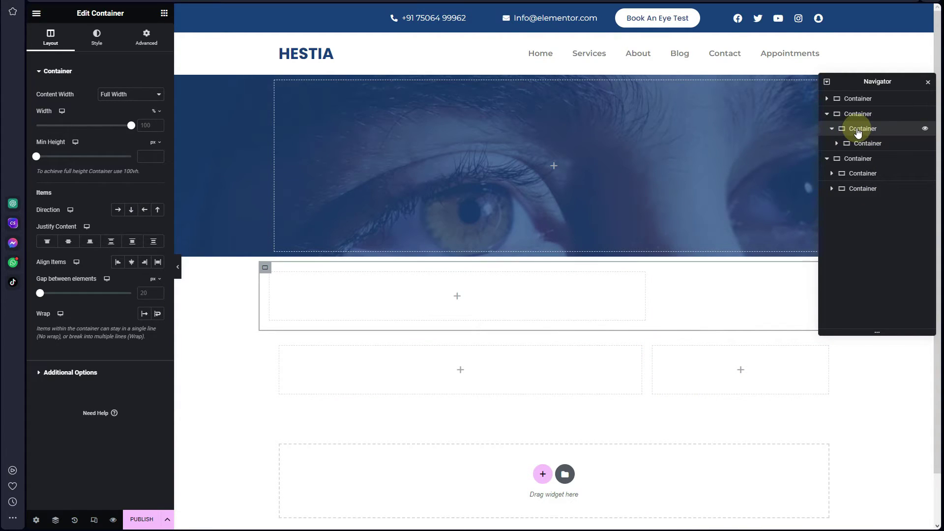
{"action": "right_click", "coordinate": [864, 132]}
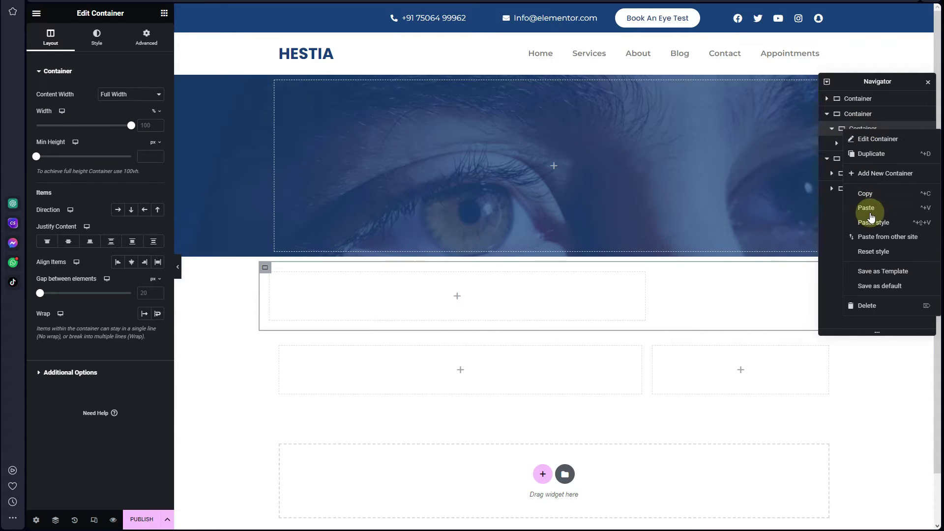
{"action": "left_click", "coordinate": [865, 205]}
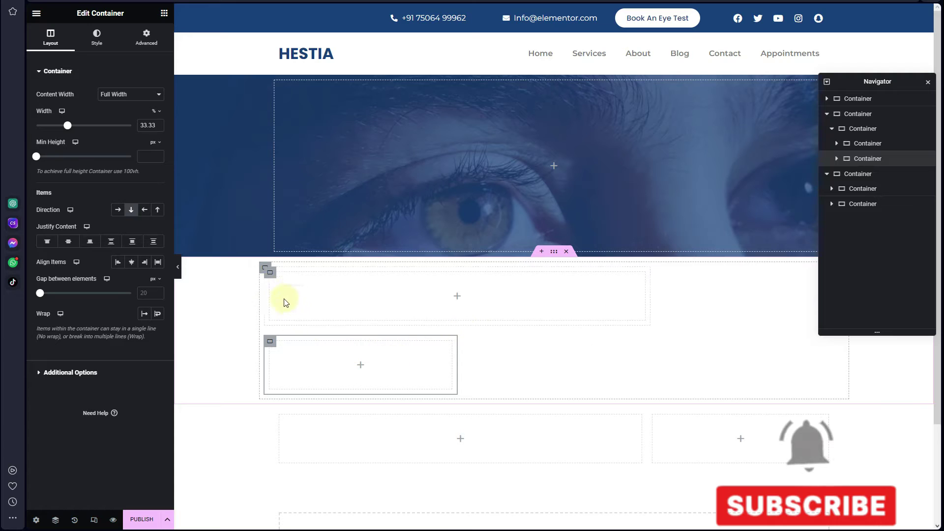
Set the nested full-width container's direction to horizontal row and remove the leftover helper structure below it
{"action": "left_click", "coordinate": [264, 269]}
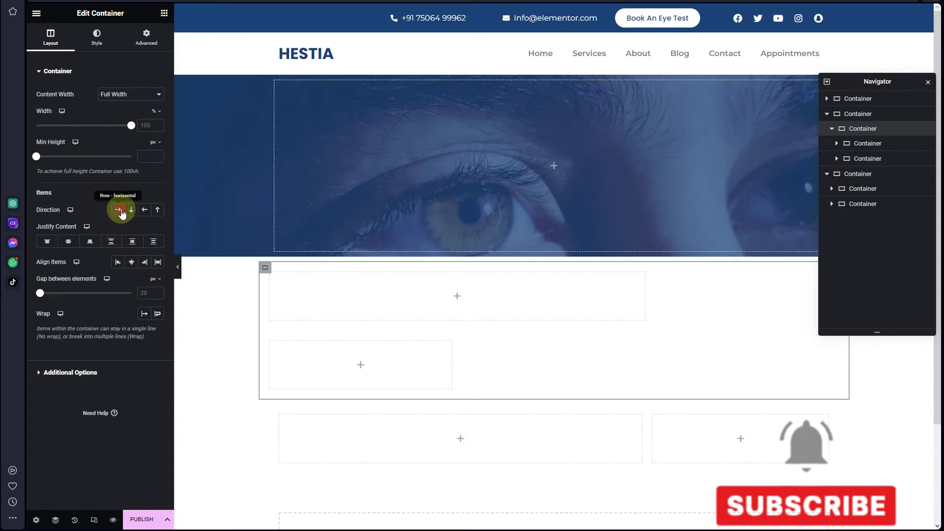
{"action": "left_click", "coordinate": [120, 210]}
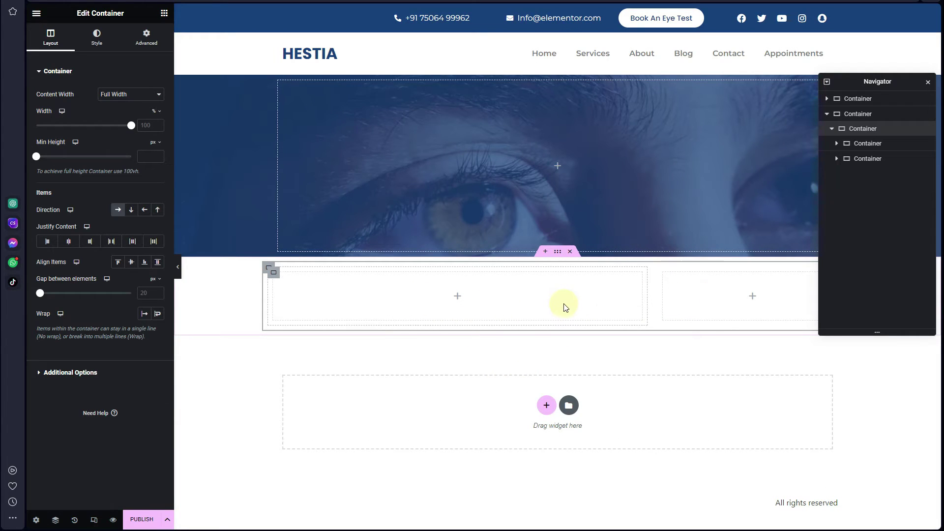
Add a Post Title widget to the wide column and set its typography weight to 700 (Bold)
{"action": "left_click", "coordinate": [164, 15]}
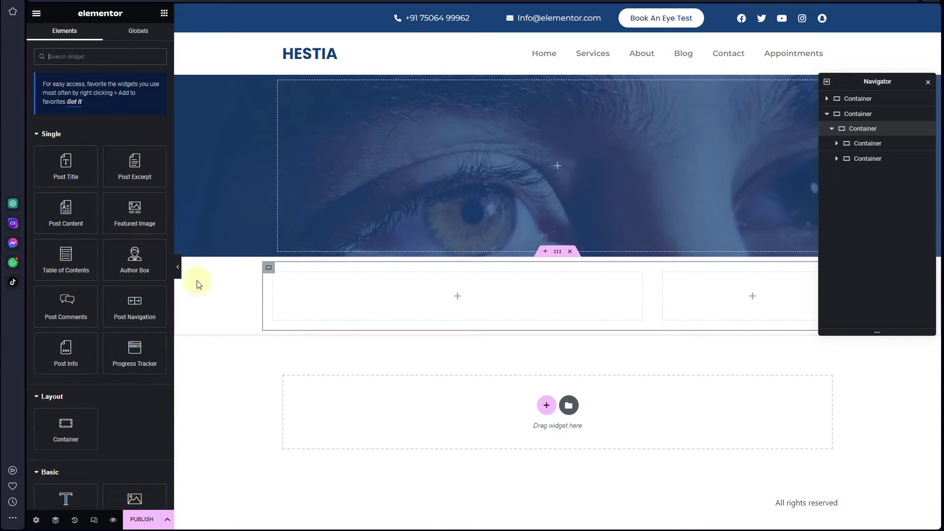
{"action": "left_click_drag", "start_coordinate": [67, 165], "coordinate": [418, 301]}
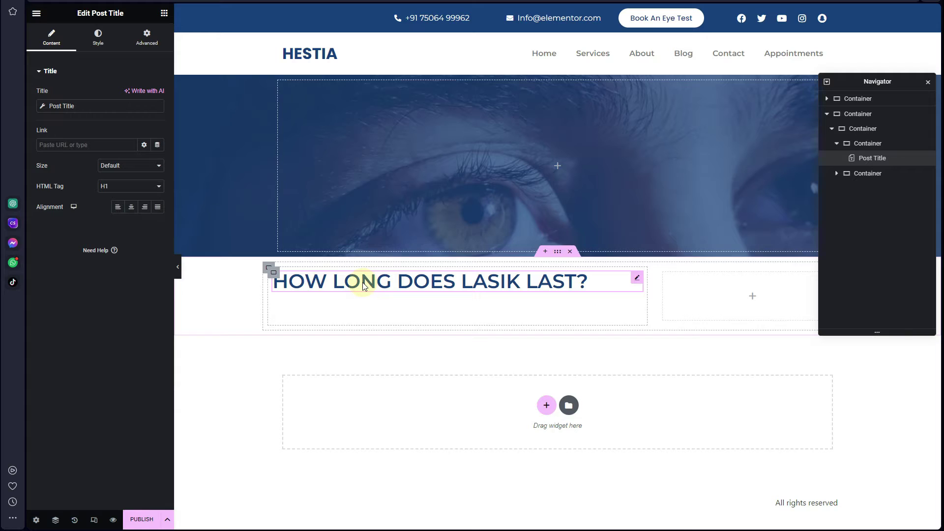
{"action": "left_click", "coordinate": [97, 38]}
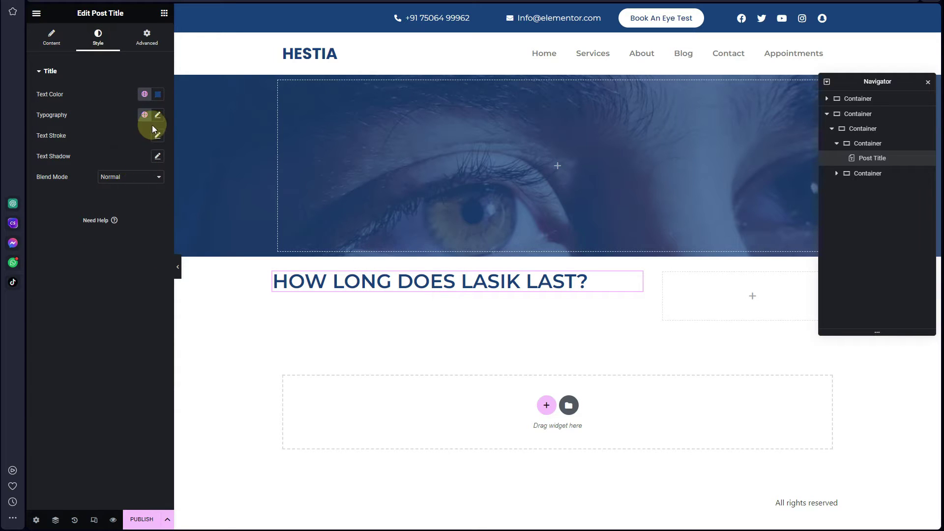
{"action": "left_click", "coordinate": [157, 116]}
{"action": "left_click", "coordinate": [126, 212]}
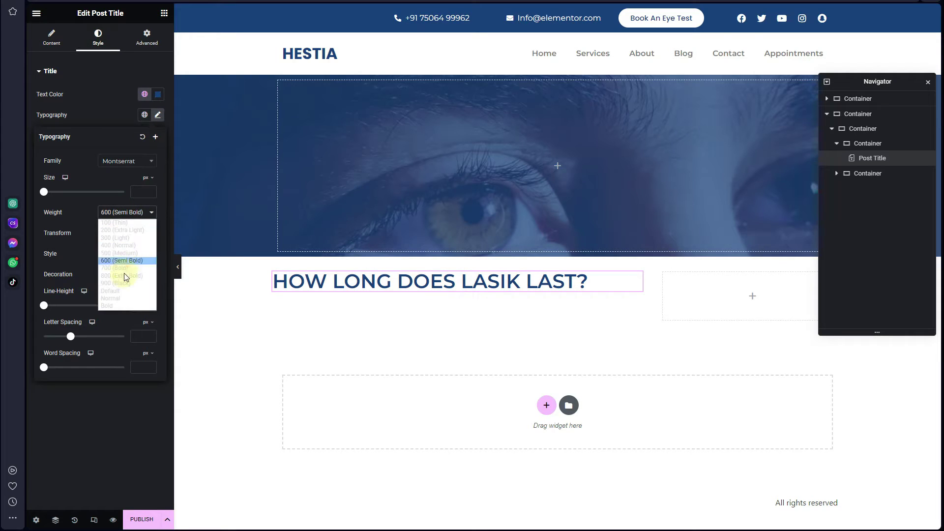
{"action": "left_click", "coordinate": [126, 269]}
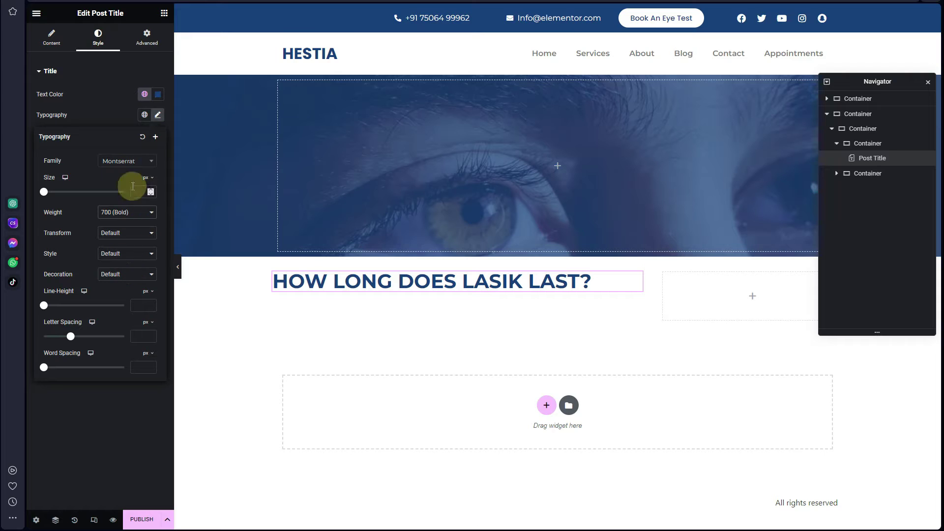
{"action": "left_click", "coordinate": [110, 106]}
Add a Featured Image widget directly below the post title in the wide column
{"action": "left_click", "coordinate": [163, 15]}
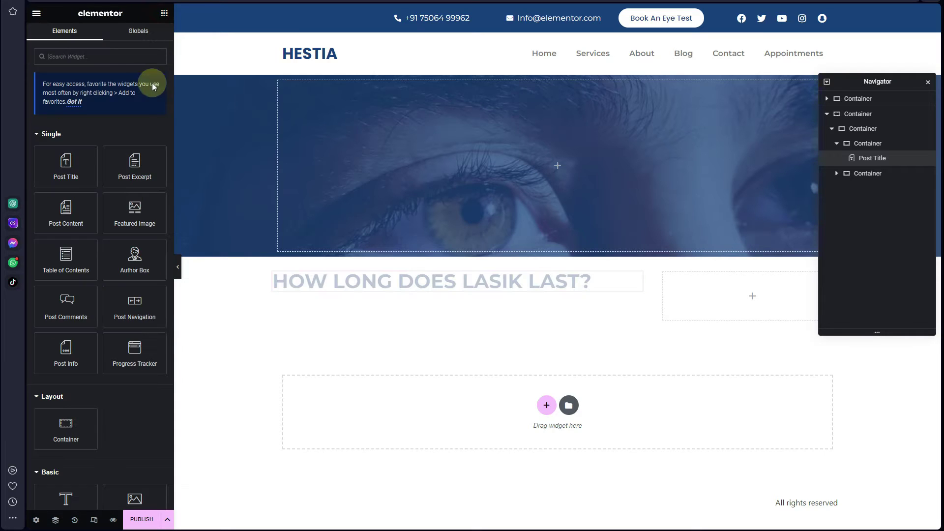
{"action": "left_click_drag", "start_coordinate": [135, 209], "coordinate": [412, 305]}
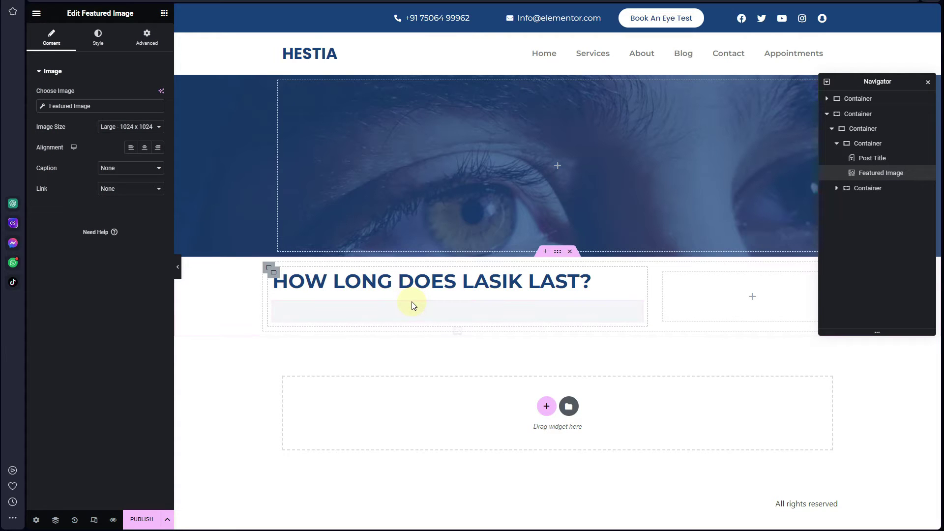
{"action": "scroll", "coordinate": [413, 334], "scroll_direction": "down", "scroll_amount": 3}
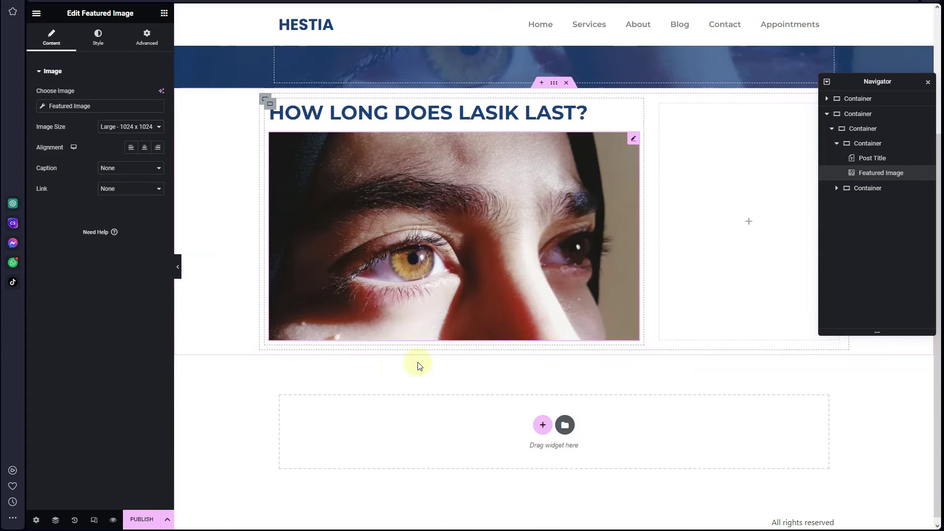
Add a Post Content widget below the featured image in the wide column and review the post's text
{"action": "left_click", "coordinate": [164, 14]}
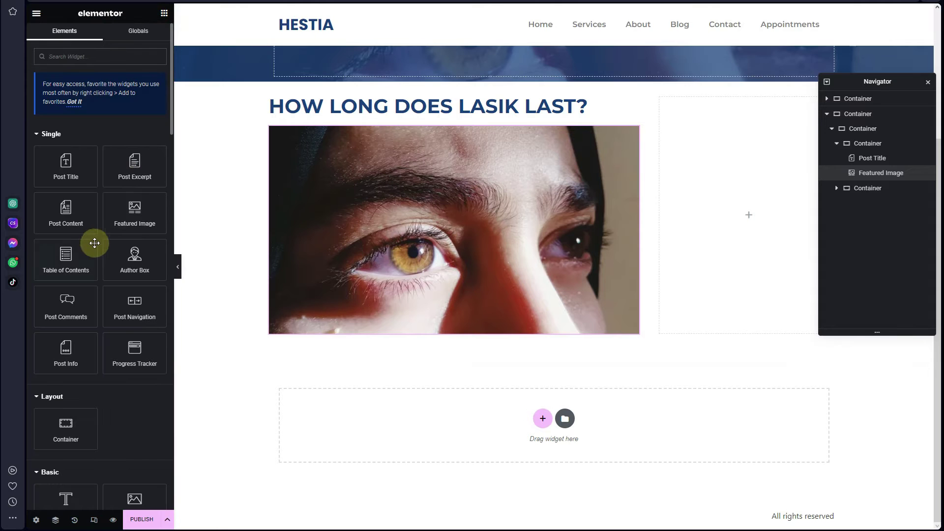
{"action": "left_click_drag", "start_coordinate": [74, 230], "coordinate": [366, 322]}
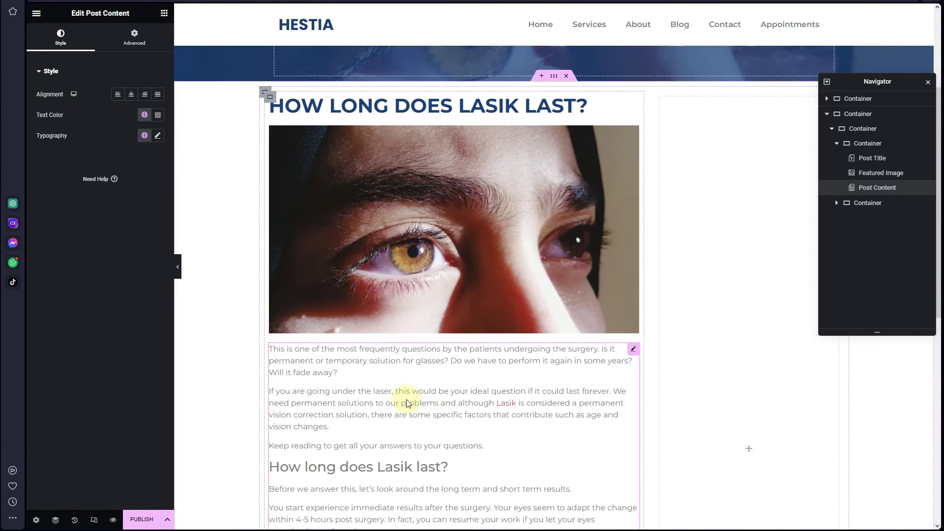
{"action": "scroll", "coordinate": [407, 403], "scroll_direction": "down", "scroll_amount": 10}
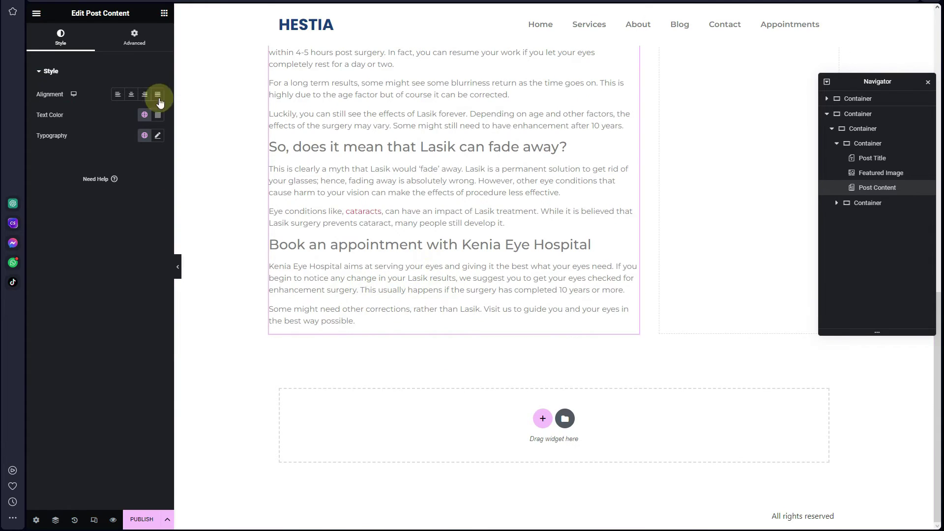
Add a Post Comments widget below the post content in the wide column
{"action": "left_click", "coordinate": [164, 13]}
{"action": "left_click_drag", "start_coordinate": [50, 306], "coordinate": [402, 322]}
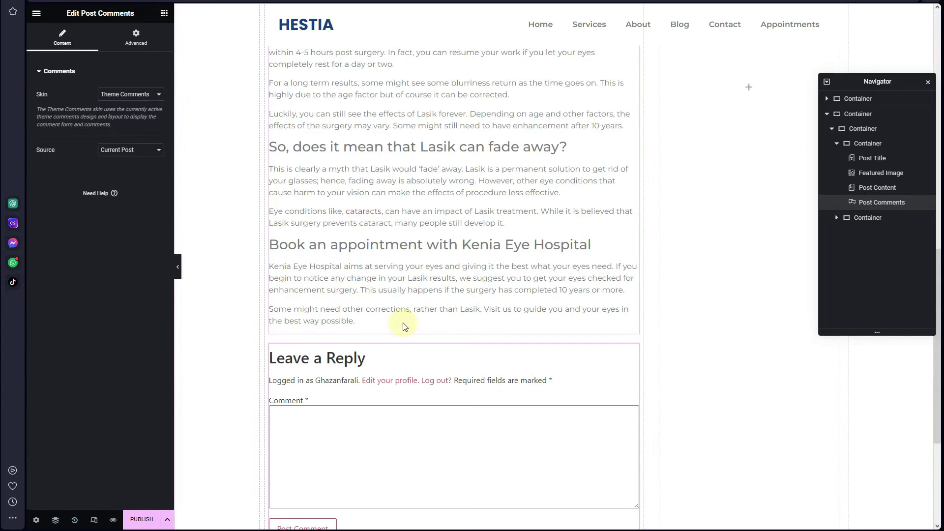
{"action": "scroll", "coordinate": [403, 326], "scroll_direction": "down", "scroll_amount": 1}
{"action": "scroll", "coordinate": [403, 326], "scroll_direction": "down", "scroll_amount": 2}
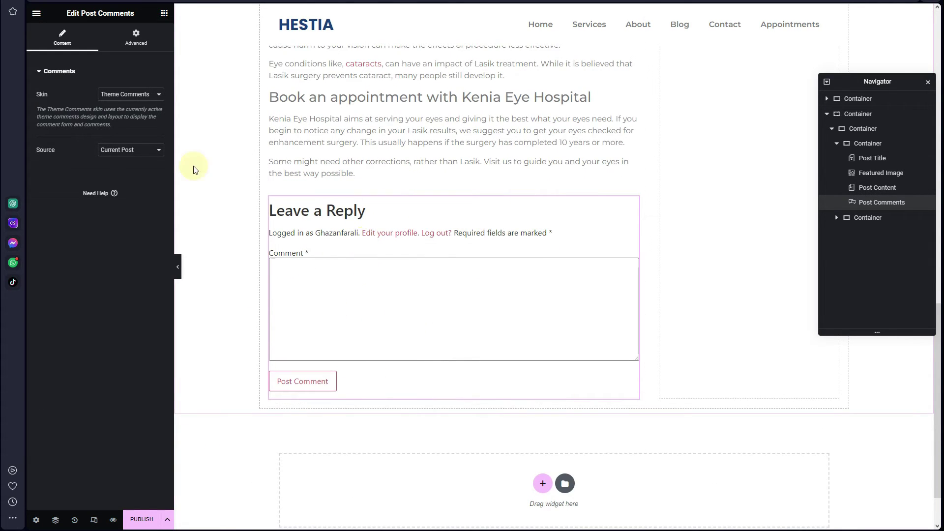
Add a Post Navigation widget below the comments form in the wide column
{"action": "left_click", "coordinate": [164, 13]}
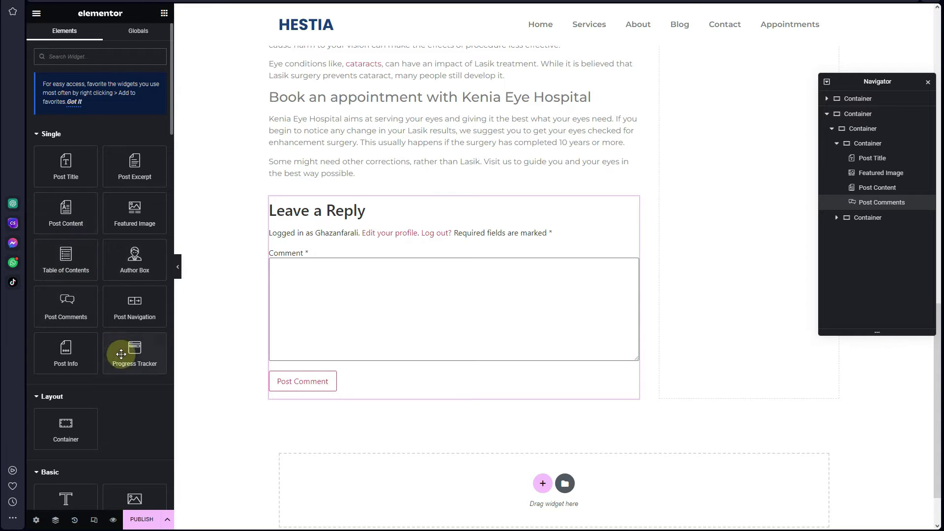
{"action": "left_click_drag", "start_coordinate": [135, 304], "coordinate": [426, 422]}
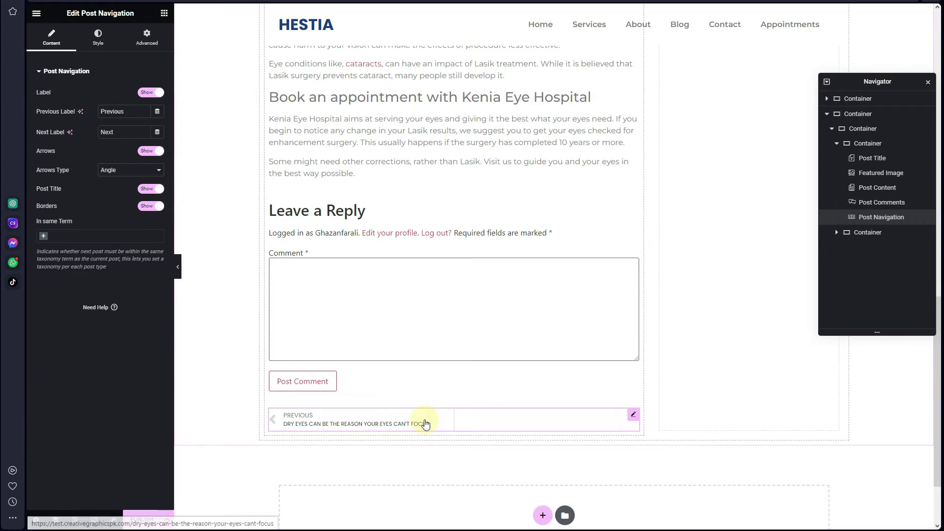
{"action": "scroll", "coordinate": [392, 411], "scroll_direction": "up", "scroll_amount": 8}
{"action": "scroll", "coordinate": [393, 411], "scroll_direction": "up", "scroll_amount": 5}
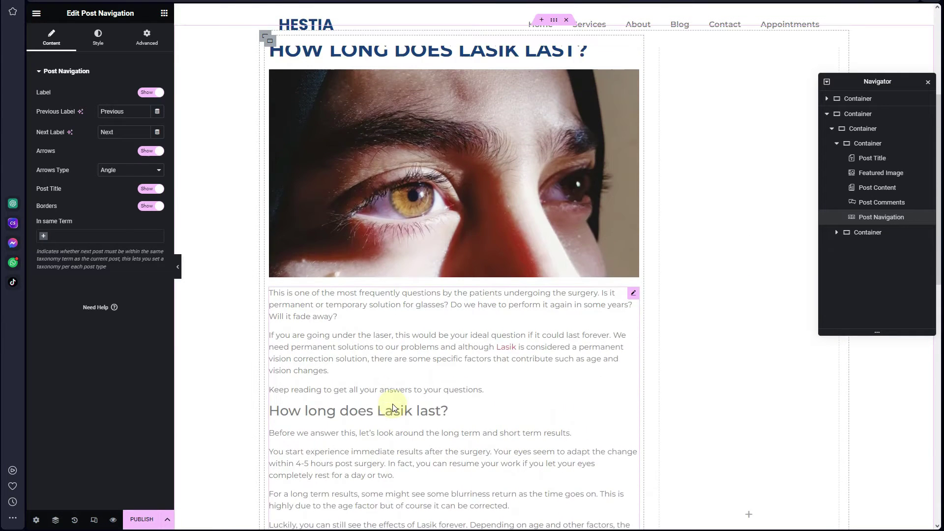
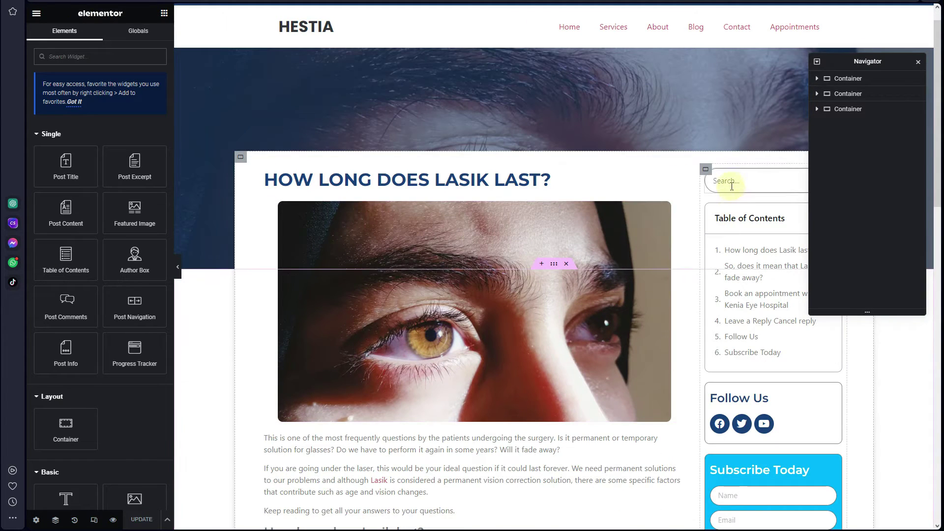
Review the example template's sidebar and add a Search Form widget to the narrow column of the new template
{"action": "left_click", "coordinate": [917, 62]}
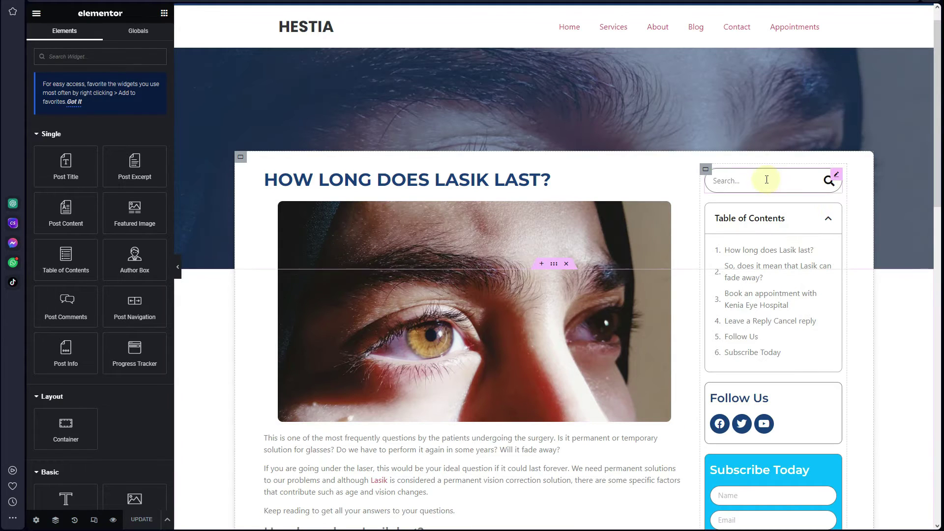
{"action": "scroll", "coordinate": [773, 291], "scroll_direction": "down", "scroll_amount": 1}
{"action": "scroll", "coordinate": [773, 292], "scroll_direction": "down", "scroll_amount": 2}
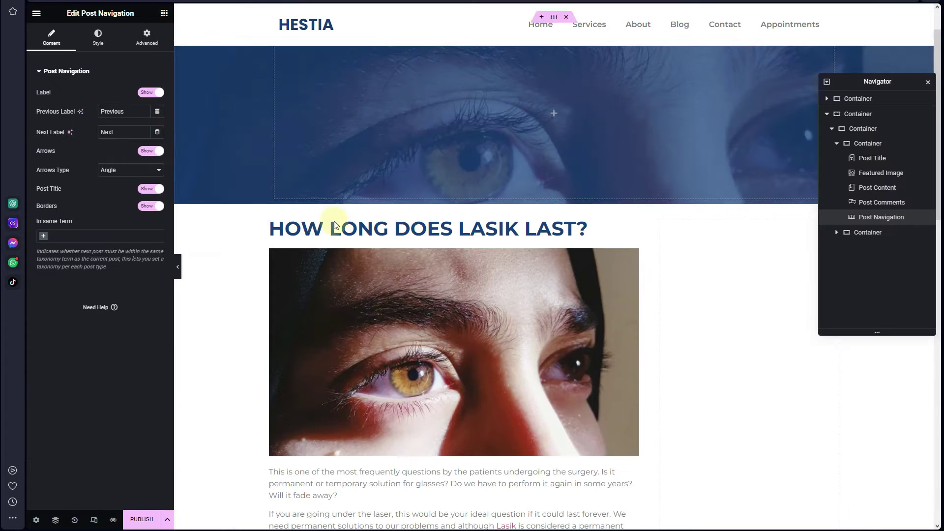
{"action": "left_click", "coordinate": [164, 13]}
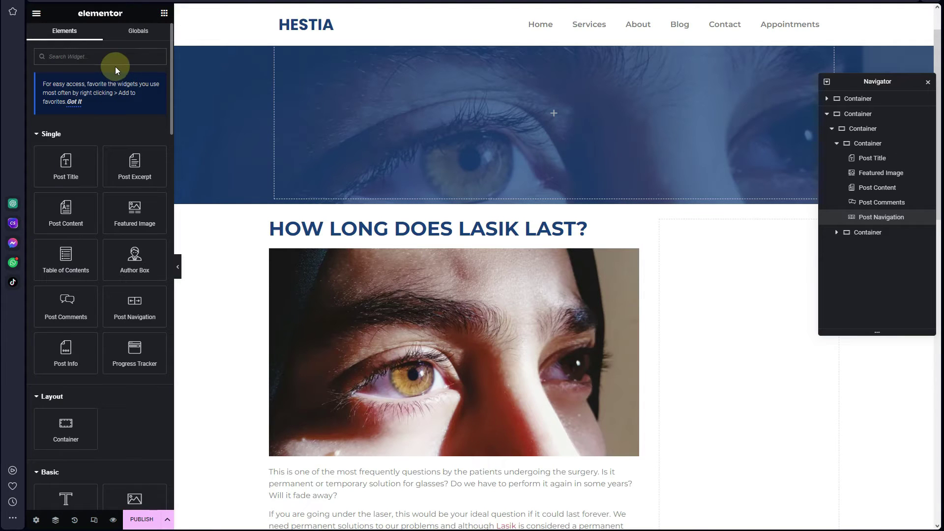
{"action": "type", "text": "sear"}
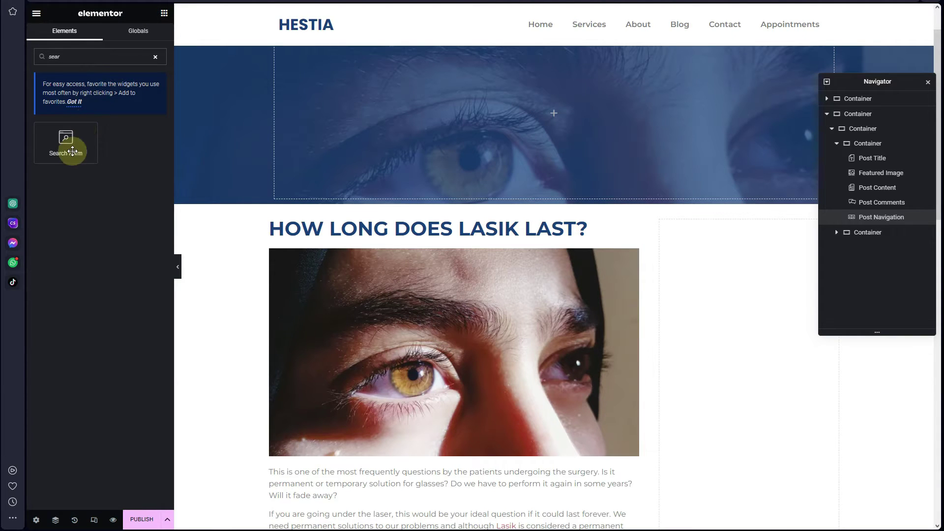
{"action": "left_click_drag", "start_coordinate": [74, 153], "coordinate": [778, 353]}
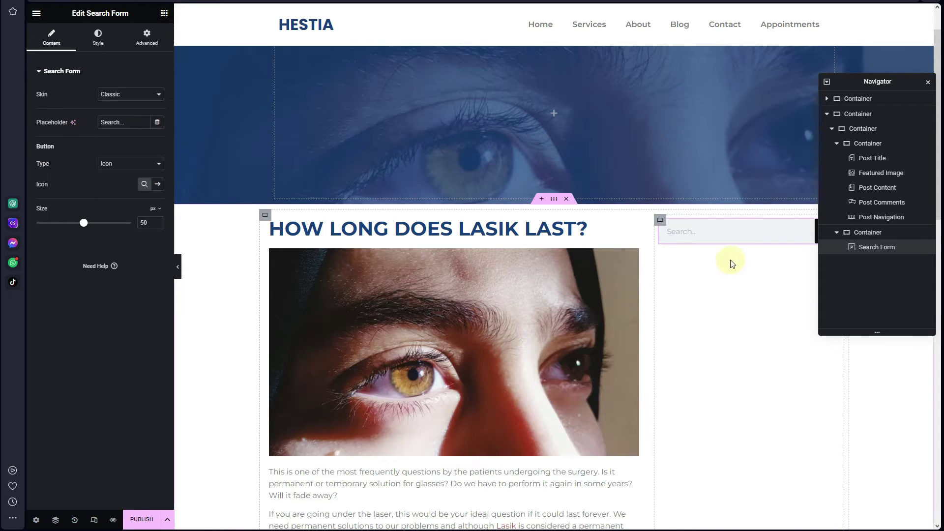
{"action": "left_click", "coordinate": [927, 82]}
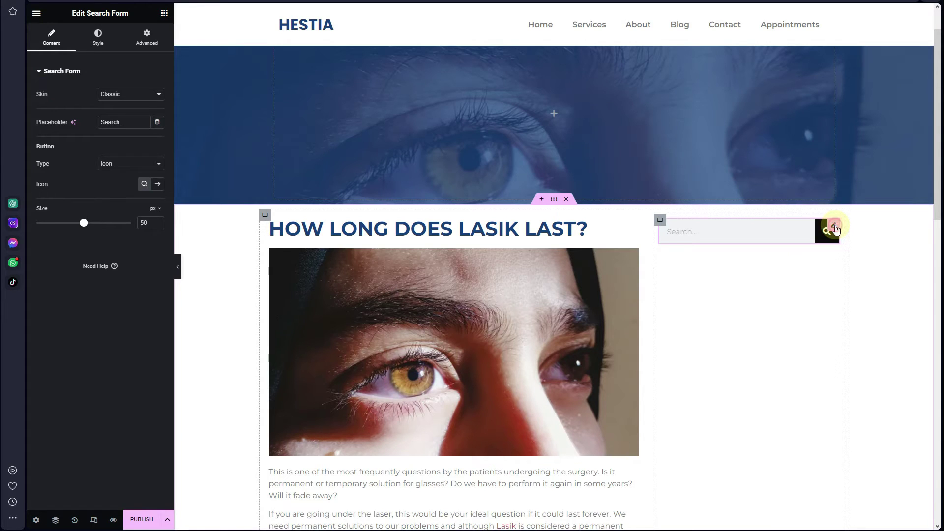
Make the search form button's background color fully transparent
{"action": "left_click", "coordinate": [98, 49]}
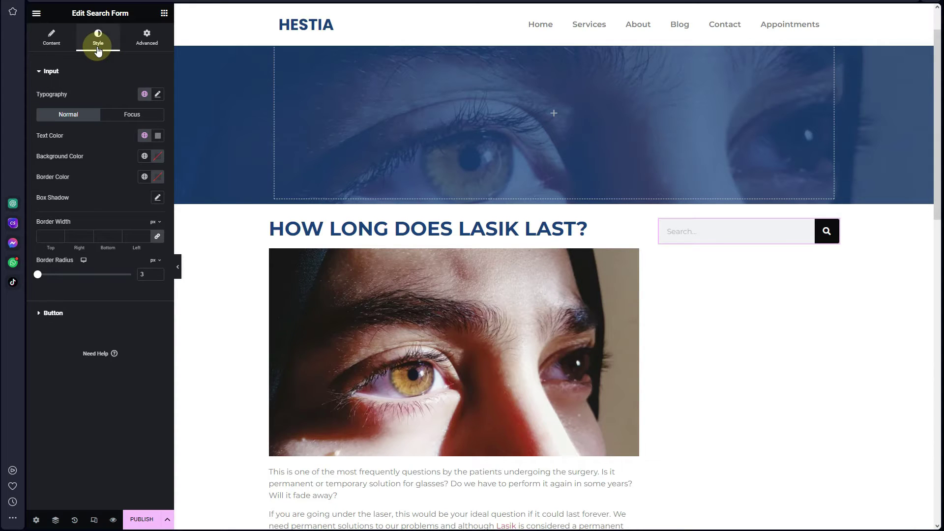
{"action": "left_click", "coordinate": [79, 313]}
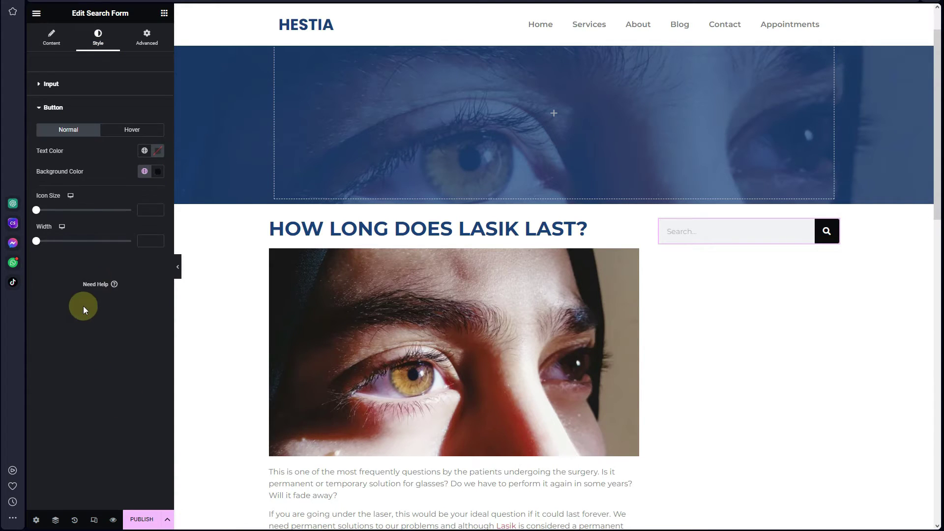
{"action": "left_click", "coordinate": [159, 172]}
{"action": "left_click_drag", "start_coordinate": [205, 302], "coordinate": [98, 301]}
{"action": "left_click", "coordinate": [83, 349]}
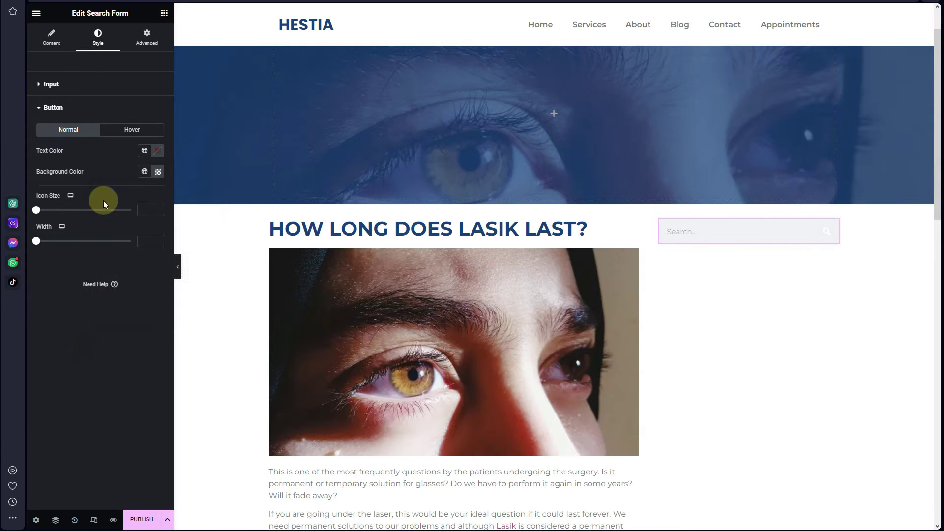
Set the search button's text color to the global Secondary color and its icon size to 25
{"action": "left_click", "coordinate": [144, 151]}
{"action": "left_click", "coordinate": [122, 217]}
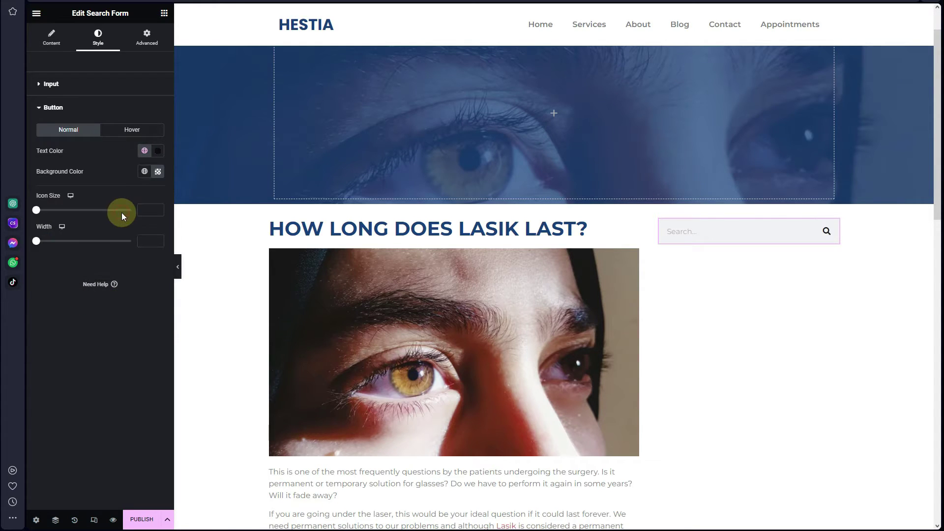
{"action": "left_click_drag", "start_coordinate": [38, 211], "coordinate": [65, 215]}
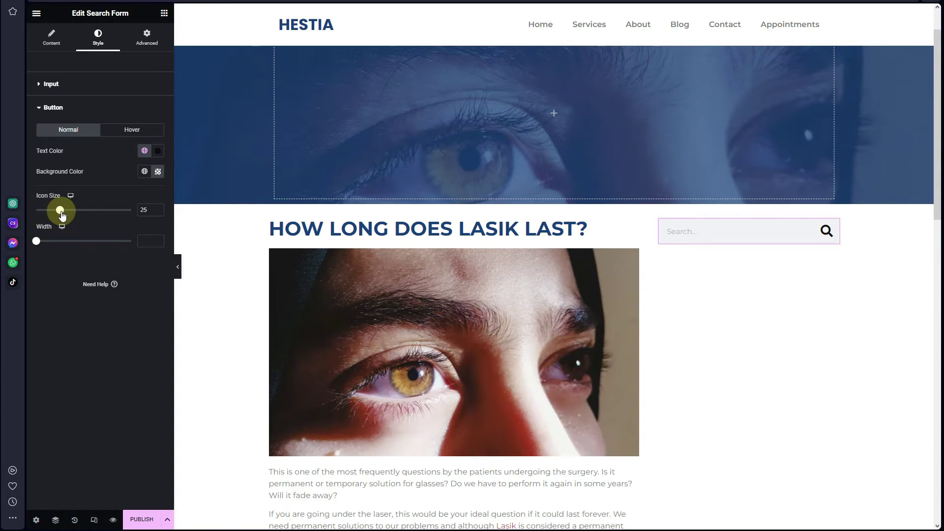
Make the search form input's background color fully transparent
{"action": "left_click", "coordinate": [80, 92]}
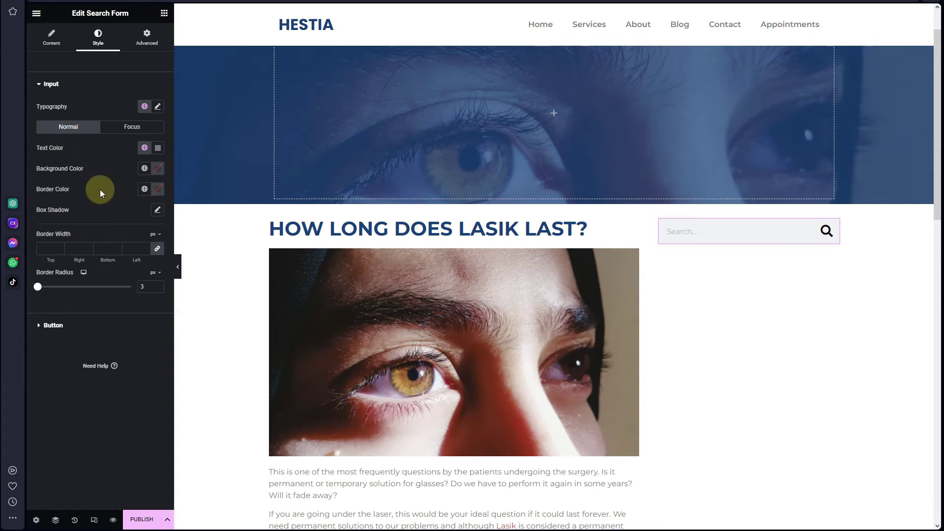
{"action": "left_click", "coordinate": [157, 169]}
{"action": "double_click", "coordinate": [145, 310]}
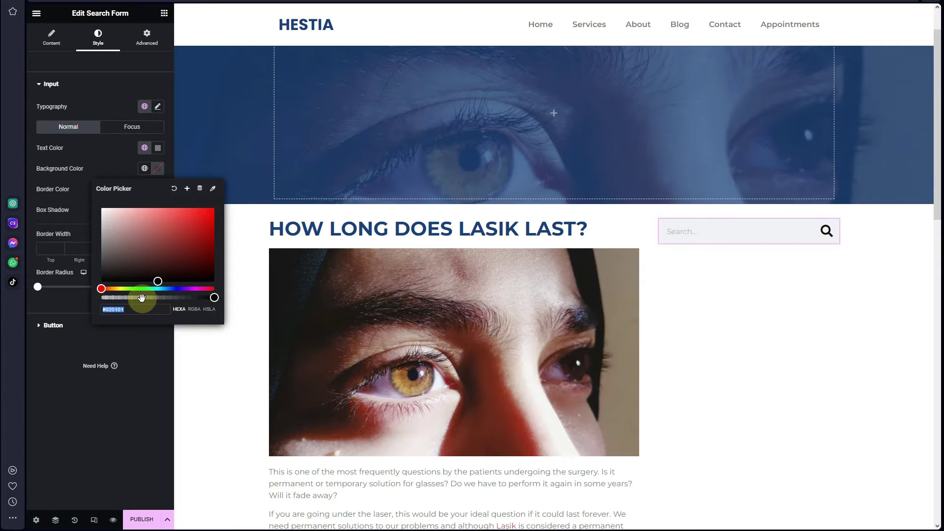
{"action": "left_click_drag", "start_coordinate": [142, 298], "coordinate": [94, 298]}
{"action": "left_click", "coordinate": [70, 361]}
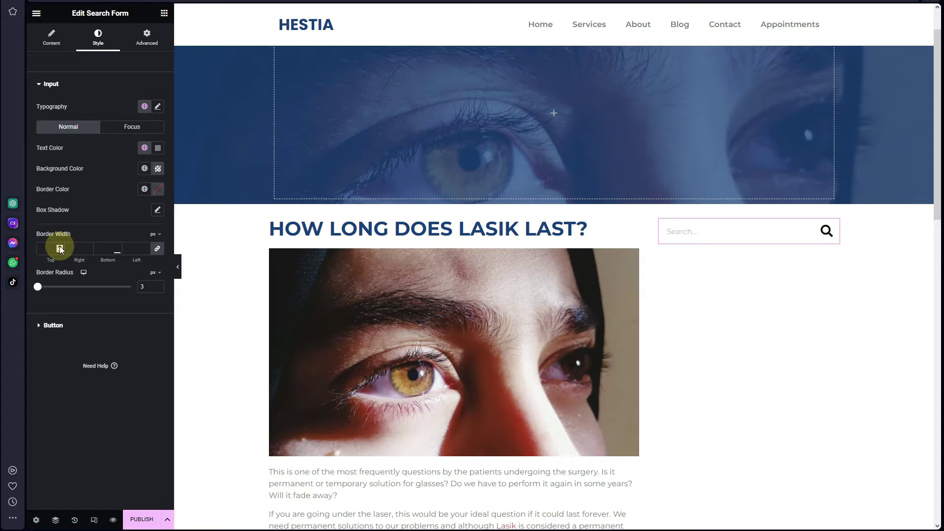
Give the search input a 1 px border on all sides in the global Text color
{"action": "left_click", "coordinate": [65, 248]}
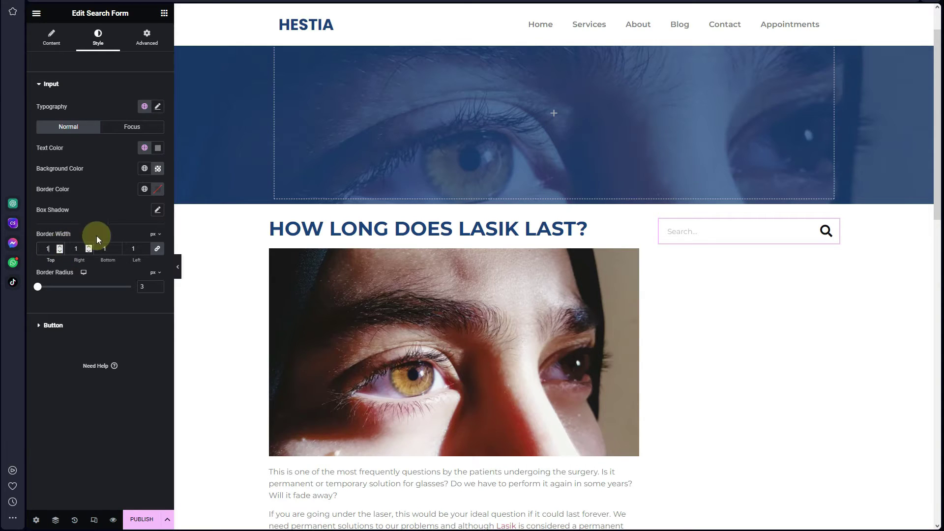
{"action": "left_click", "coordinate": [149, 192]}
{"action": "left_click", "coordinate": [97, 269]}
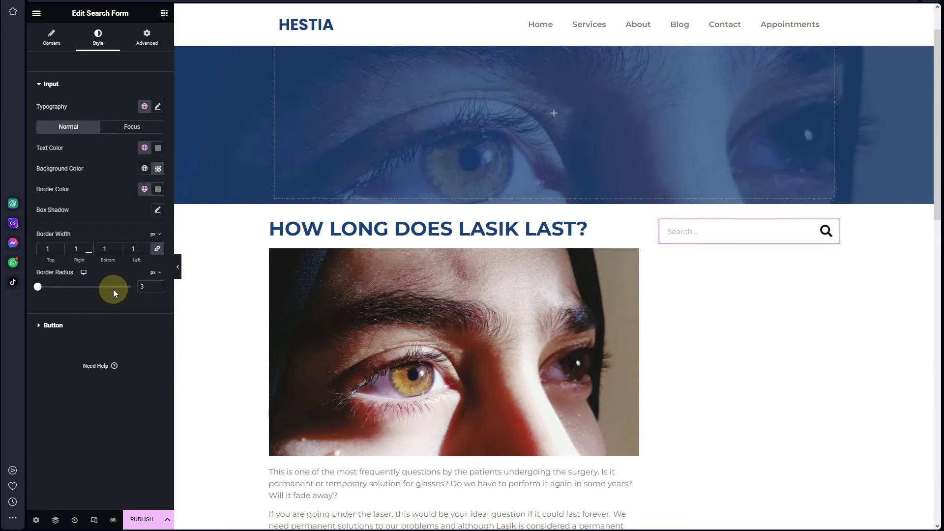
Set the search input's border radius to 40 px and its text color to the global Secondary color
{"action": "double_click", "coordinate": [141, 287]}
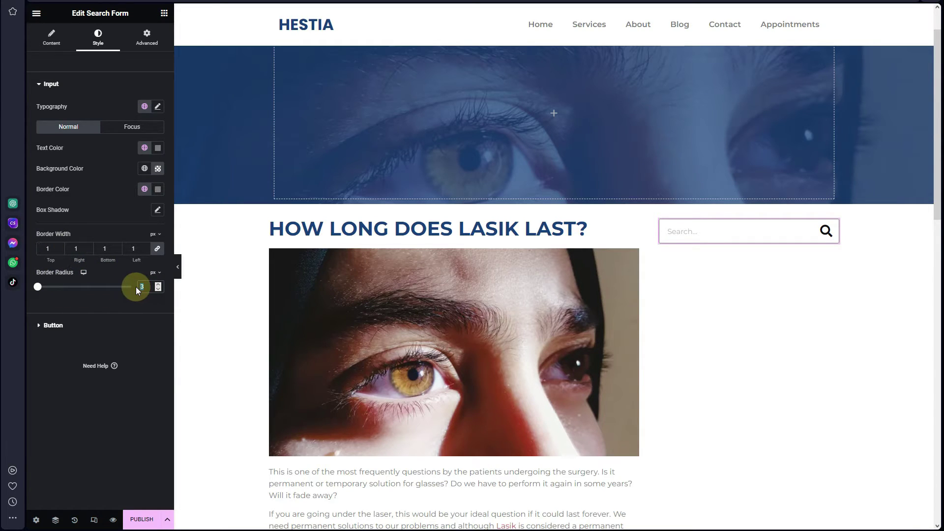
{"action": "type", "text": "40"}
{"action": "left_click", "coordinate": [178, 267]}
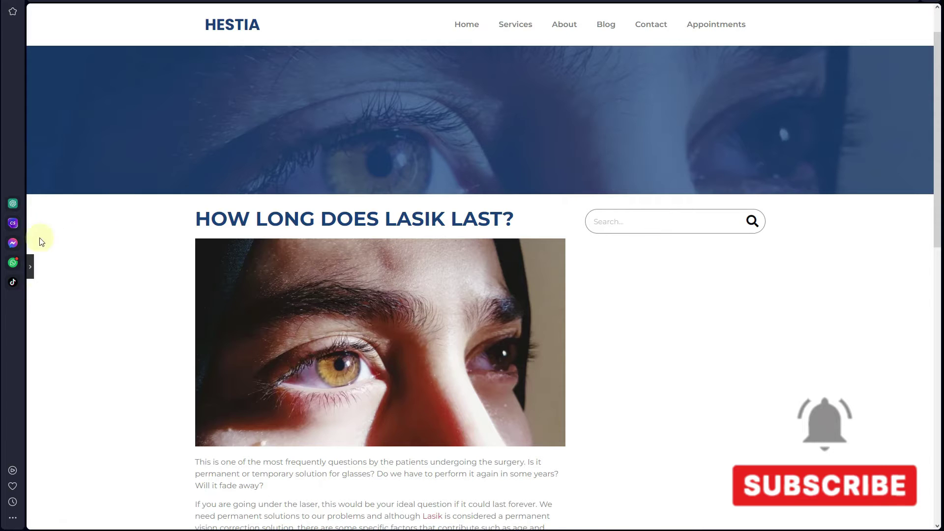
{"action": "left_click", "coordinate": [30, 266]}
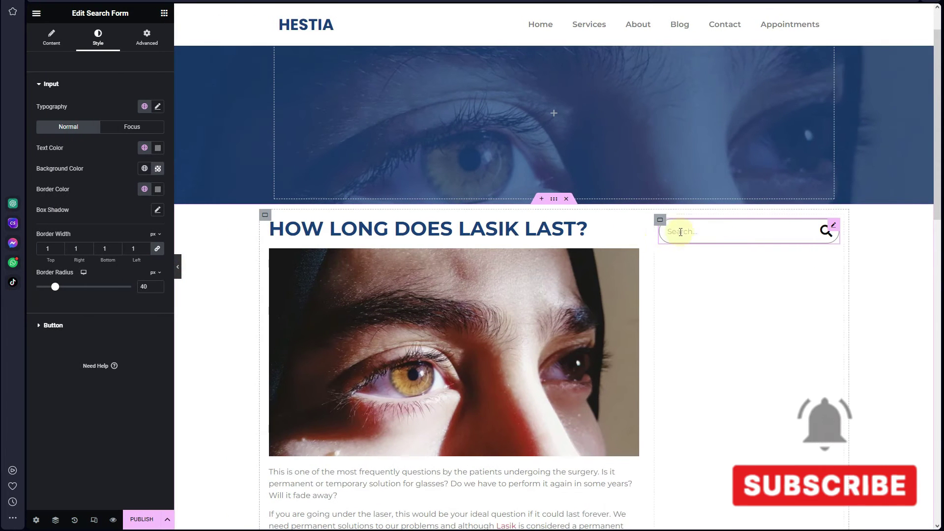
{"action": "left_click", "coordinate": [143, 149]}
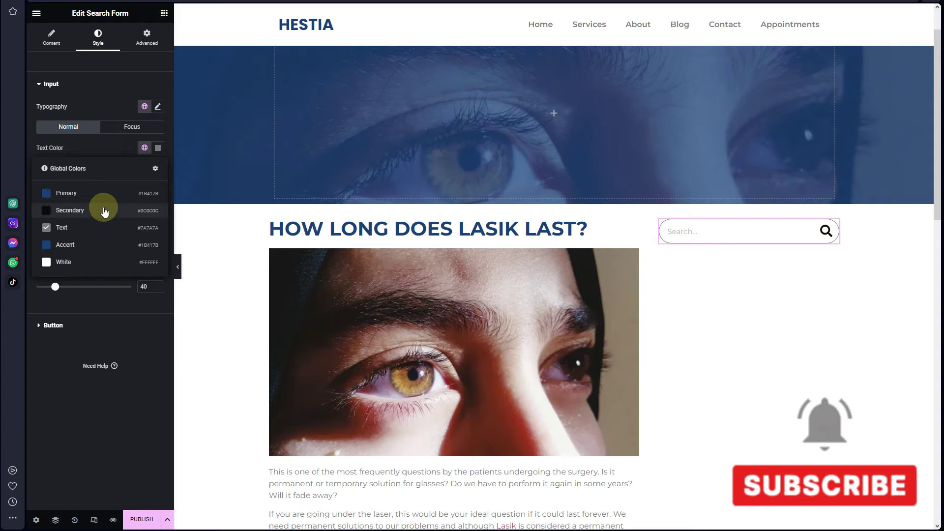
{"action": "left_click", "coordinate": [104, 210]}
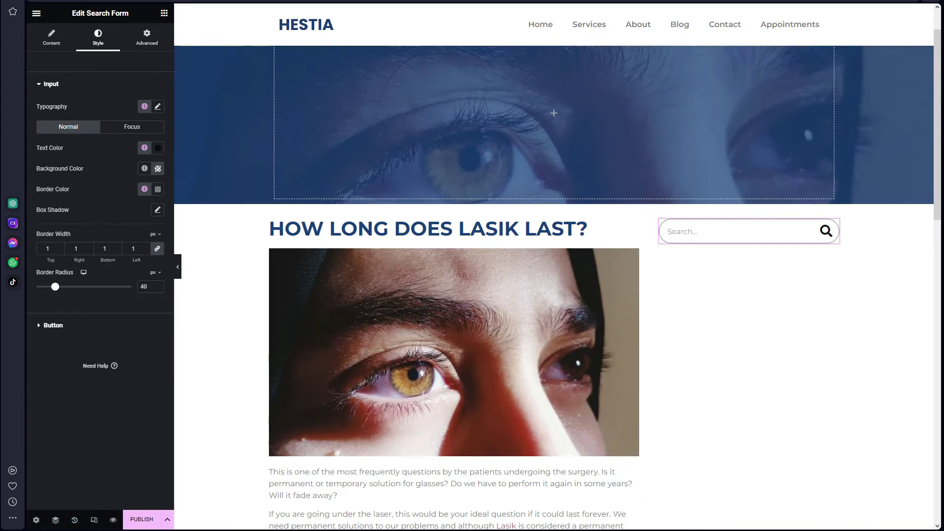
Add a Table of Contents widget below the search form in the narrow column
{"action": "left_click", "coordinate": [162, 15]}
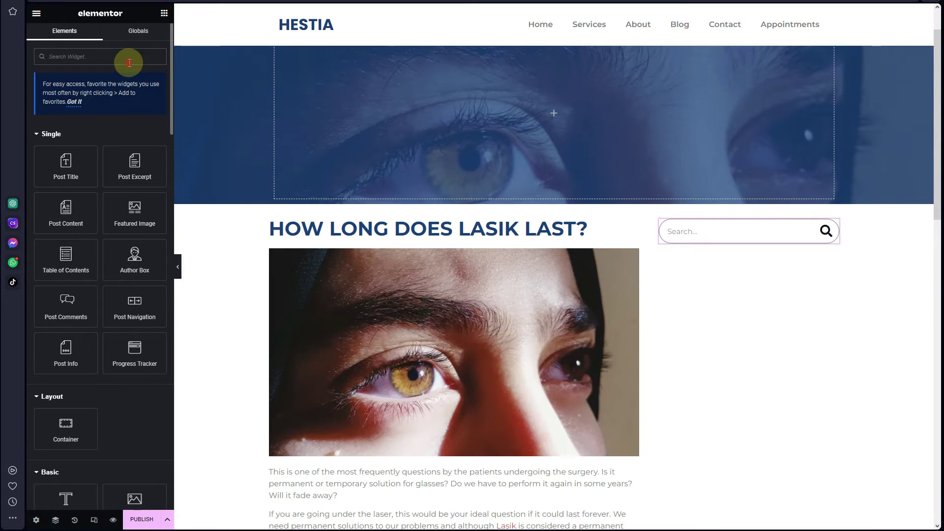
{"action": "left_click", "coordinate": [128, 63]}
{"action": "type", "text": "table of"}
{"action": "left_click_drag", "start_coordinate": [49, 137], "coordinate": [745, 240]}
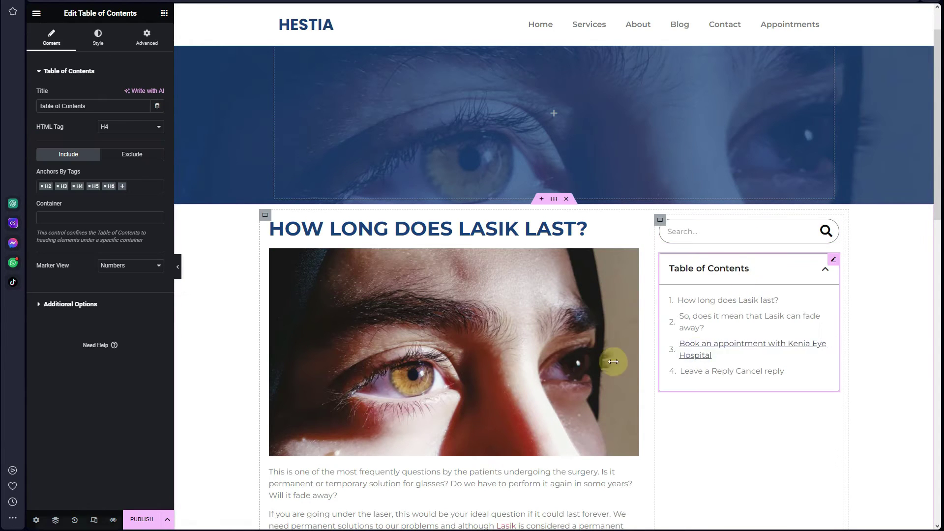
Set the table of contents box's border radius to 10 px and compare it with the example template's sidebar
{"action": "left_click", "coordinate": [97, 35]}
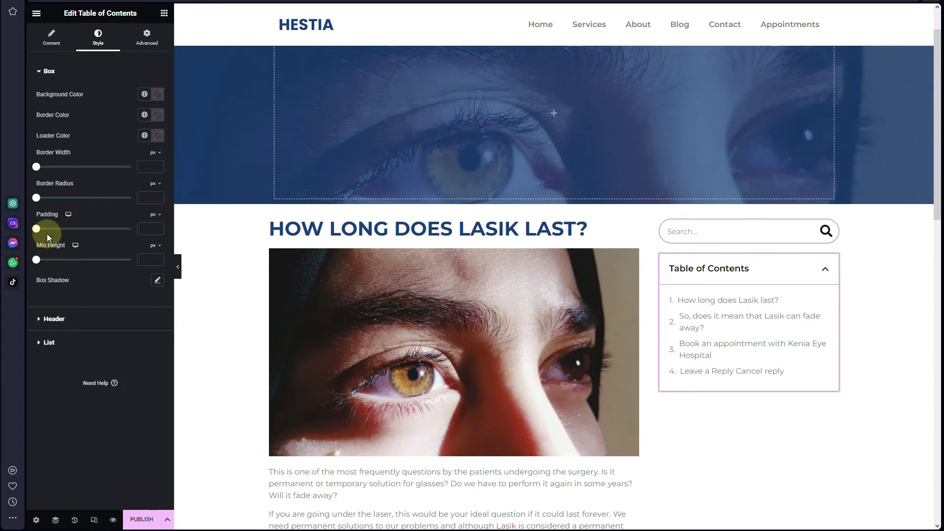
{"action": "left_click", "coordinate": [147, 198]}
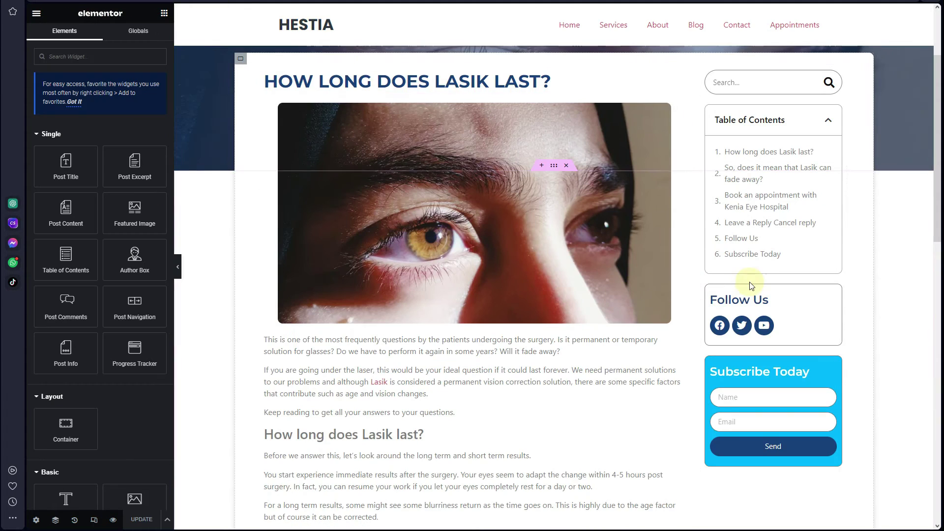
{"action": "scroll", "coordinate": [740, 268], "scroll_direction": "down", "scroll_amount": 1}
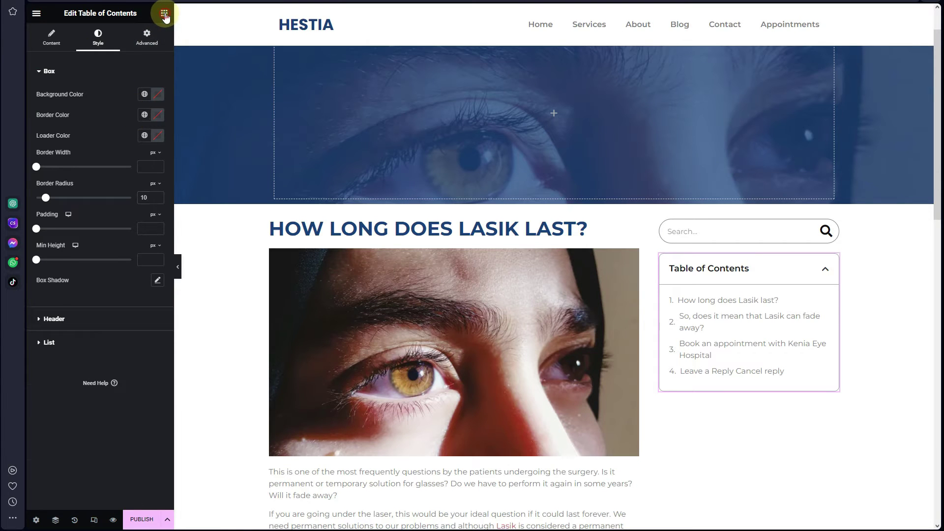
Add a container below the table of contents in the narrow column and place a Heading widget inside it
{"action": "left_click", "coordinate": [163, 14]}
{"action": "left_click_drag", "start_coordinate": [59, 390], "coordinate": [737, 383]}
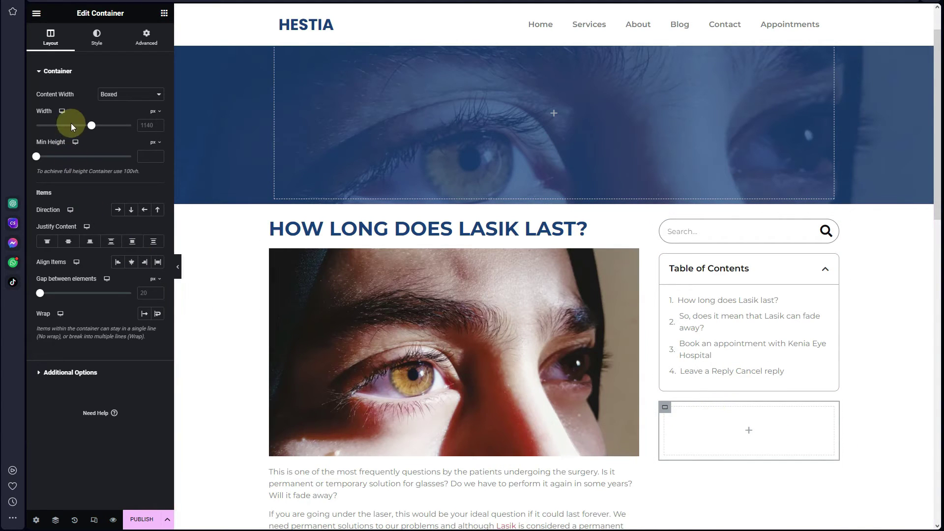
{"action": "left_click", "coordinate": [164, 13]}
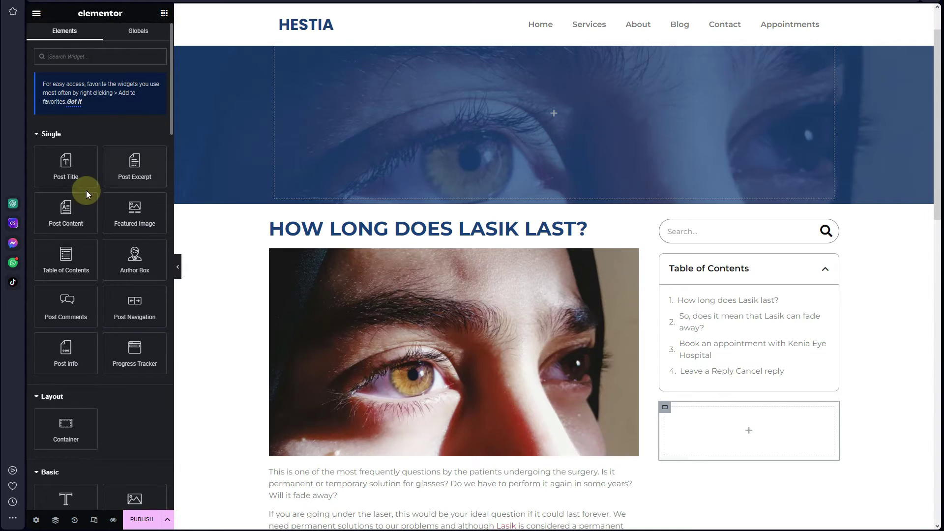
{"action": "scroll", "coordinate": [70, 361], "scroll_direction": "down", "scroll_amount": 2}
{"action": "left_click_drag", "start_coordinate": [66, 421], "coordinate": [723, 435]}
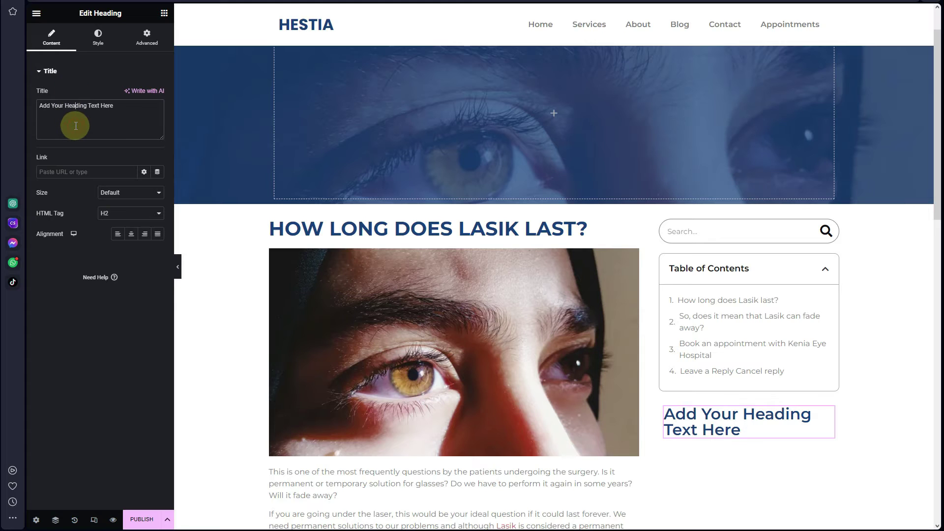
Change the new sidebar heading's text to "Follow Us" and set its typography size to 24 px
{"action": "key", "text": "ctrl+a"}
{"action": "type", "text": "Follow Us"}
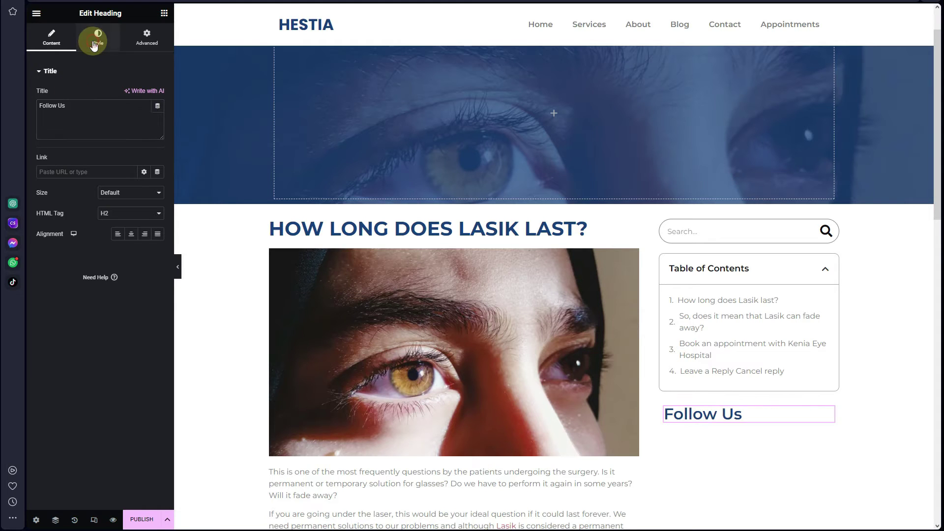
{"action": "left_click", "coordinate": [98, 35]}
{"action": "left_click", "coordinate": [158, 115]}
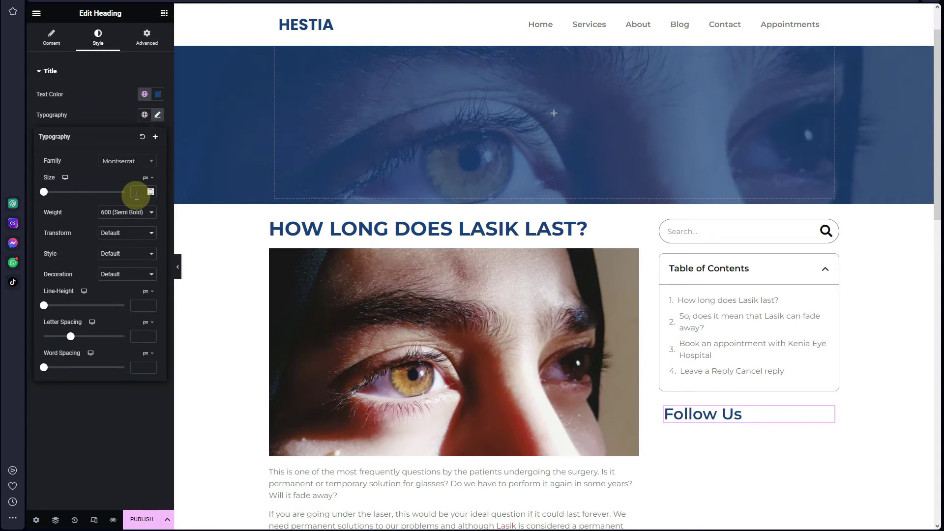
{"action": "type", "text": "24"}
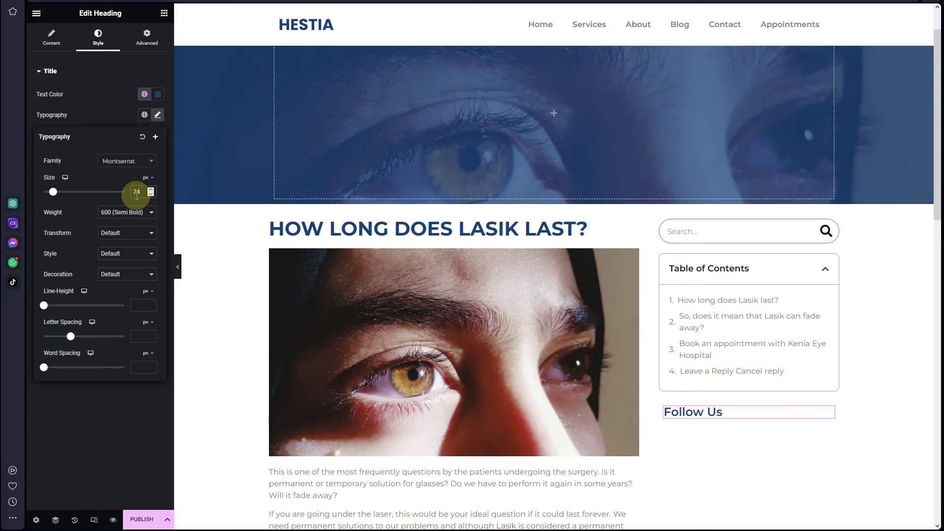
Add a Social Icons widget below the Follow Us heading and align the icons to the left
{"action": "left_click", "coordinate": [164, 14]}
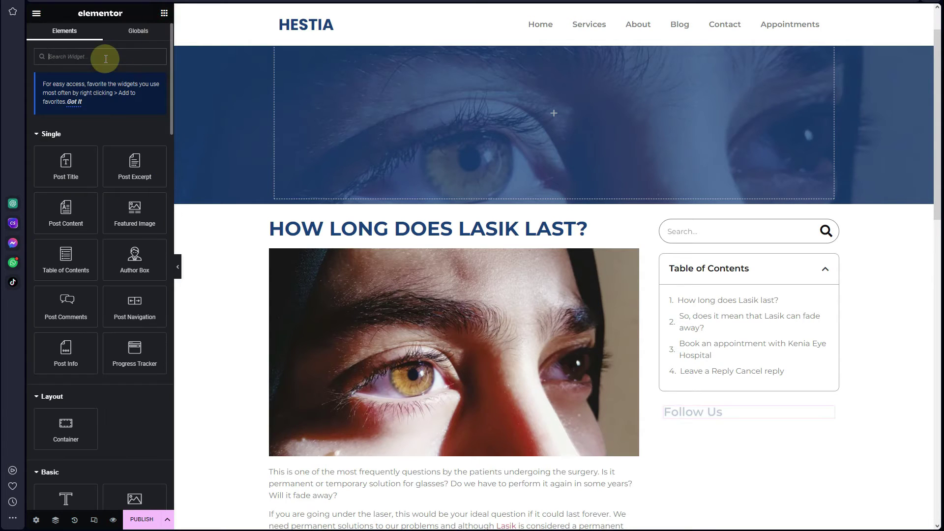
{"action": "type", "text": "social"}
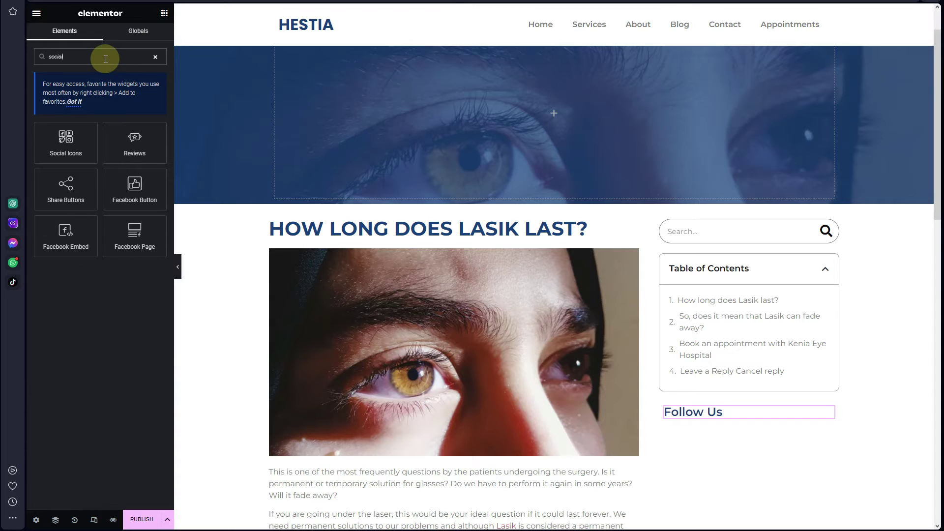
{"action": "left_click_drag", "start_coordinate": [88, 139], "coordinate": [730, 416]}
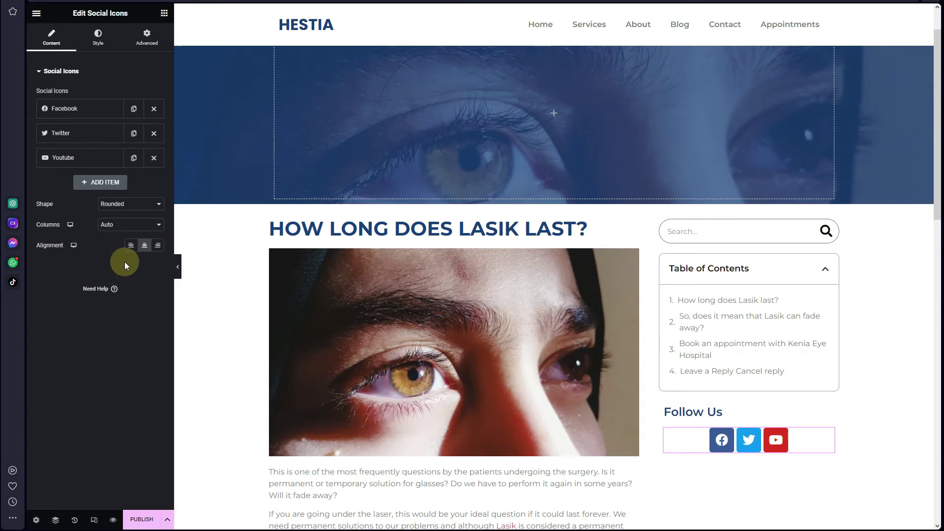
{"action": "left_click", "coordinate": [131, 247]}
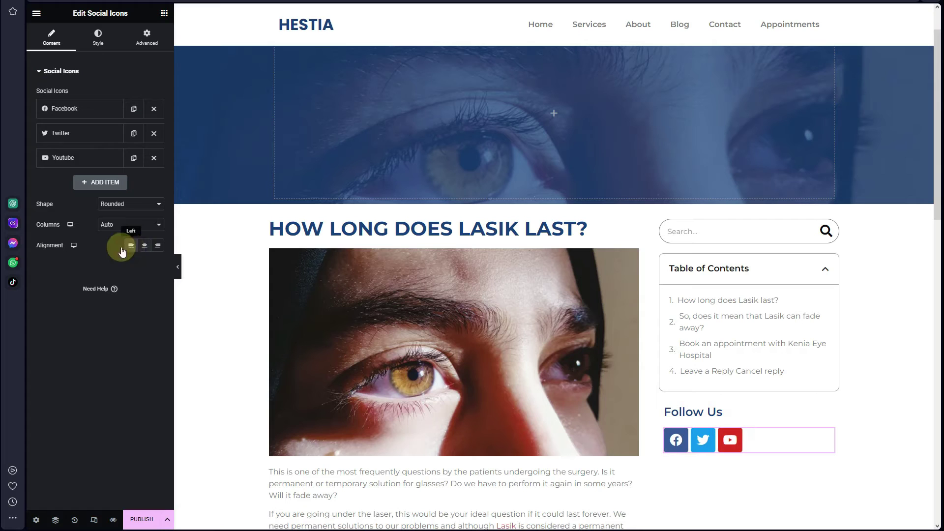
Style the social icons with custom global Primary and White colors, a 40 px border radius and a size of 20 px
{"action": "left_click", "coordinate": [90, 47]}
{"action": "left_click", "coordinate": [137, 96]}
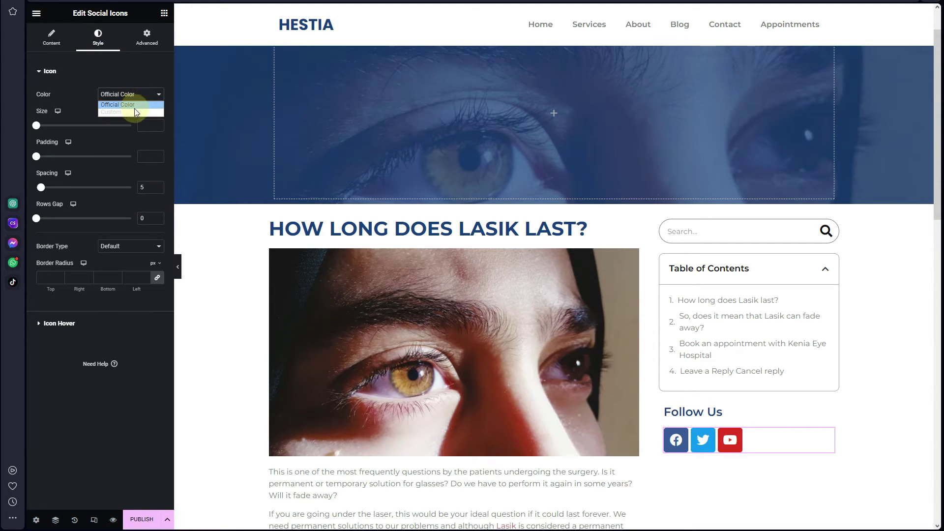
{"action": "left_click", "coordinate": [134, 111]}
{"action": "left_click", "coordinate": [144, 115]}
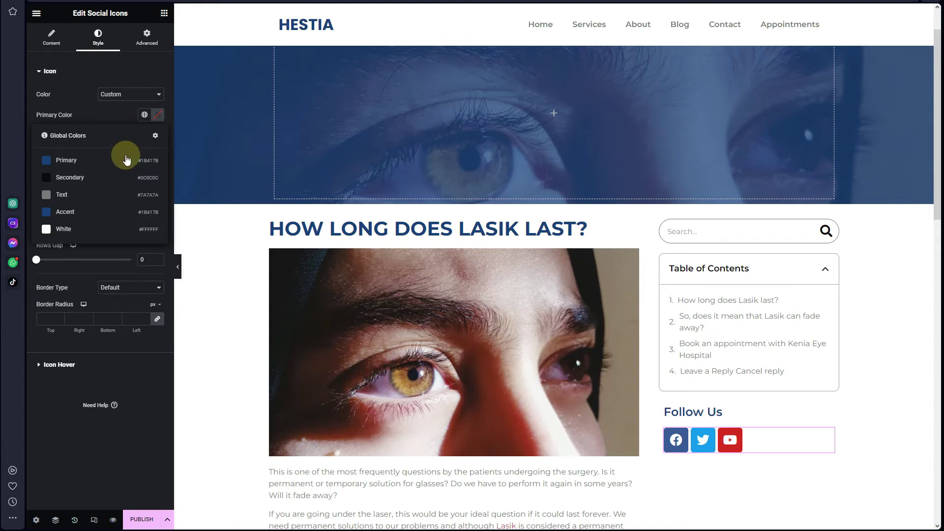
{"action": "left_click", "coordinate": [127, 158]}
{"action": "left_click", "coordinate": [145, 136]}
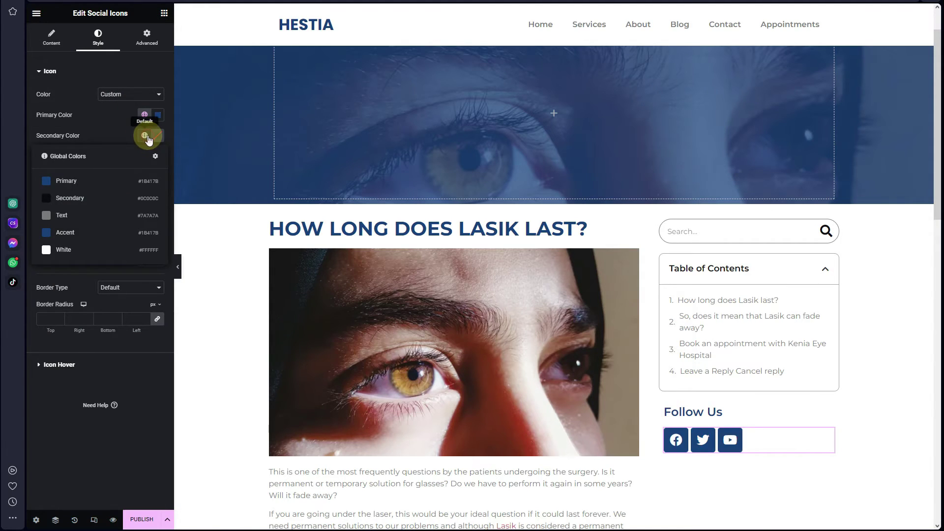
{"action": "left_click", "coordinate": [118, 250]}
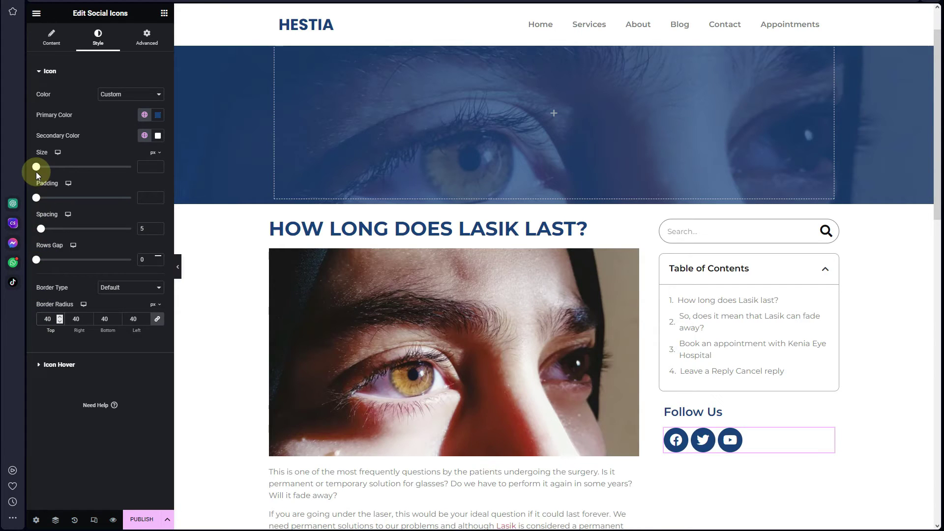
{"action": "left_click", "coordinate": [144, 167]}
{"action": "type", "text": "20"}
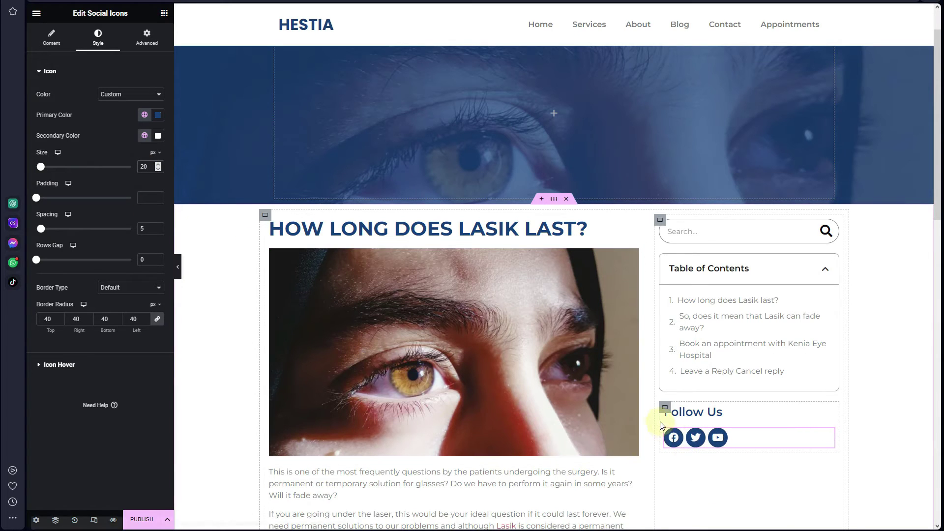
Give the Follow Us container a solid 1 px border in the global Text color with a 10 px border radius
{"action": "left_click", "coordinate": [664, 410]}
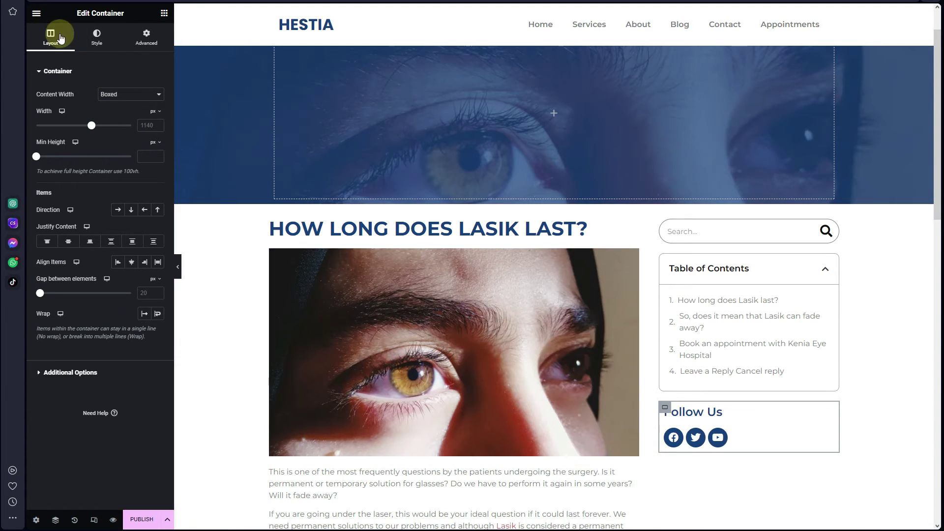
{"action": "left_click", "coordinate": [92, 43]}
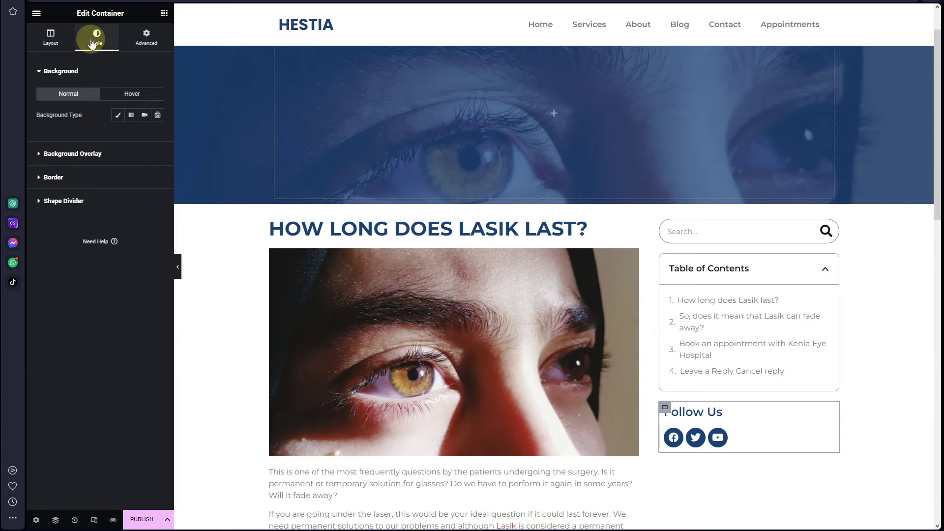
{"action": "left_click", "coordinate": [70, 178]}
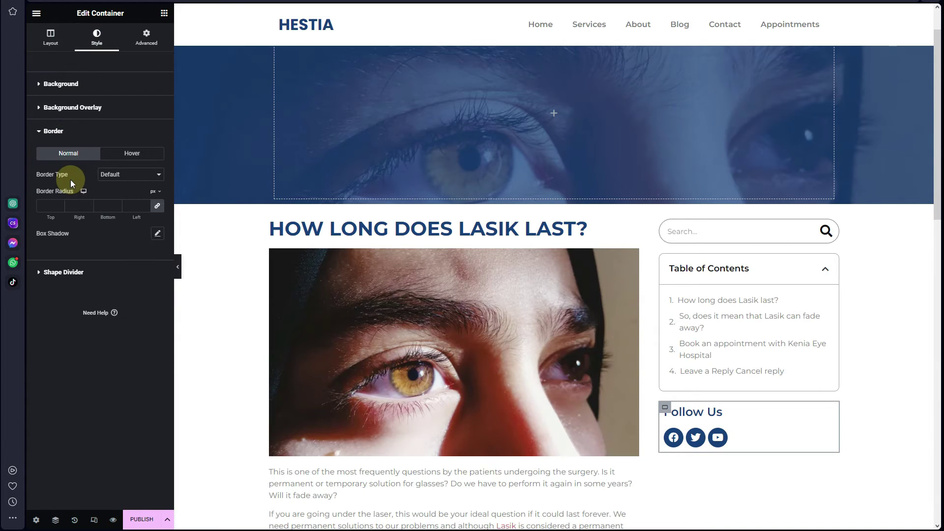
{"action": "left_click", "coordinate": [113, 178]}
{"action": "left_click", "coordinate": [114, 200]}
{"action": "type", "text": "1"}
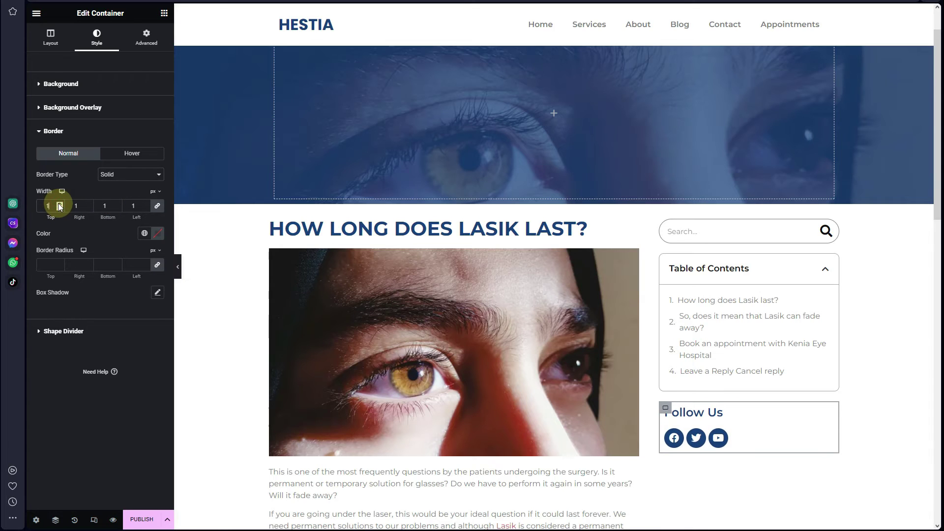
{"action": "left_click", "coordinate": [144, 233]}
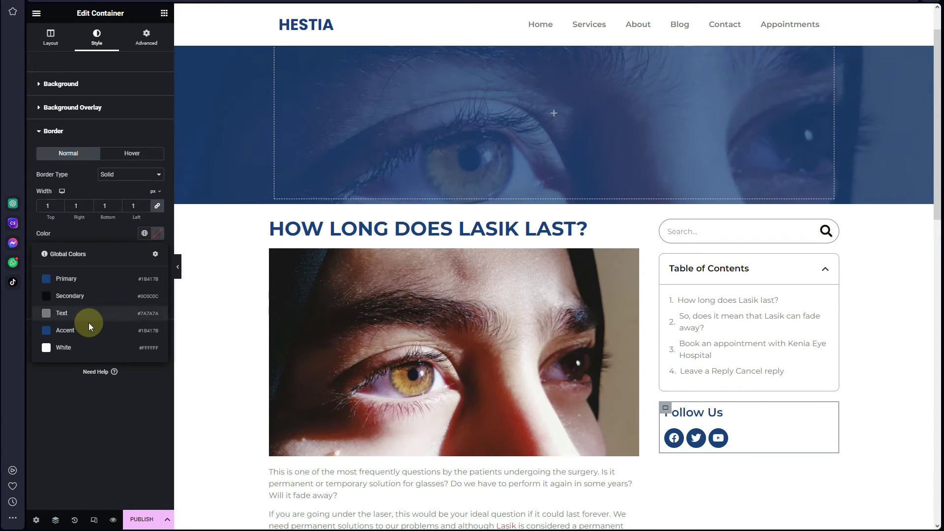
{"action": "left_click", "coordinate": [87, 318]}
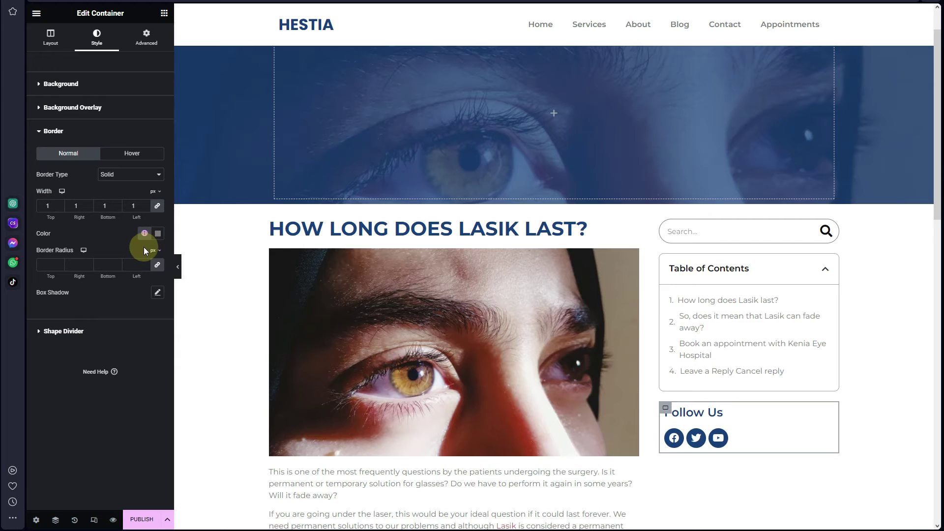
{"action": "left_click", "coordinate": [47, 265]}
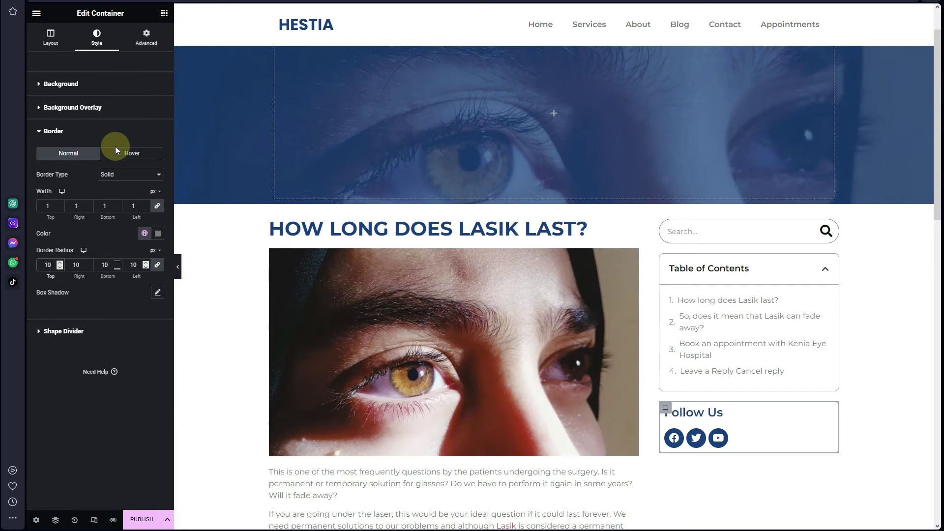
Set the Follow Us container's padding to 30 px top and bottom and 15 px right and left
{"action": "left_click", "coordinate": [145, 37]}
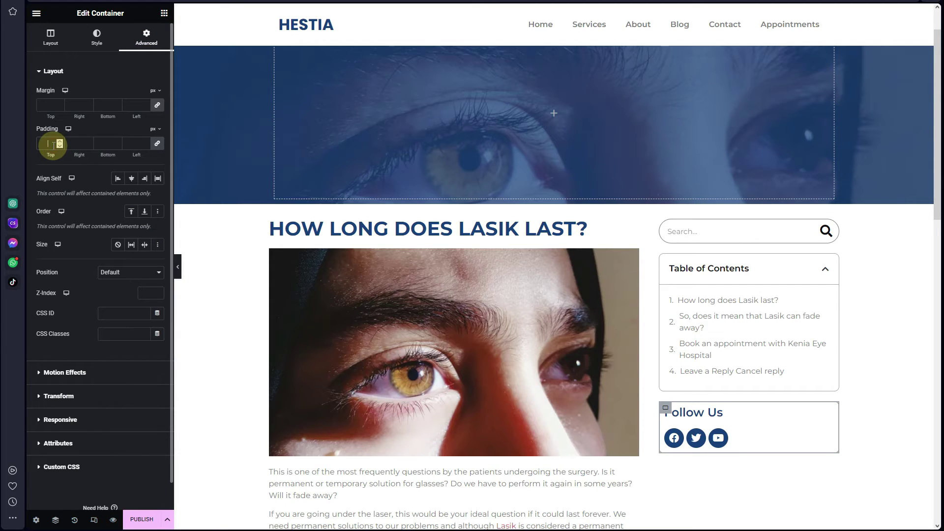
{"action": "type", "text": "15"}
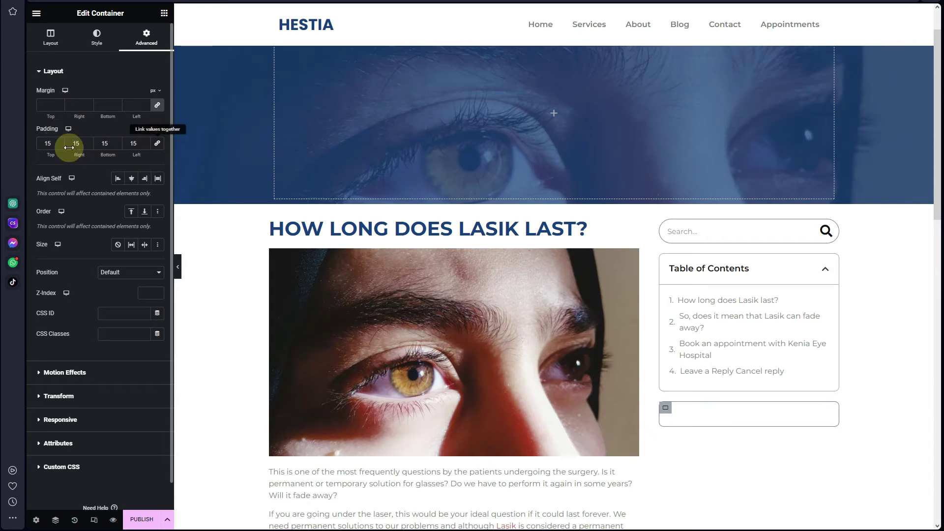
{"action": "double_click", "coordinate": [46, 144]}
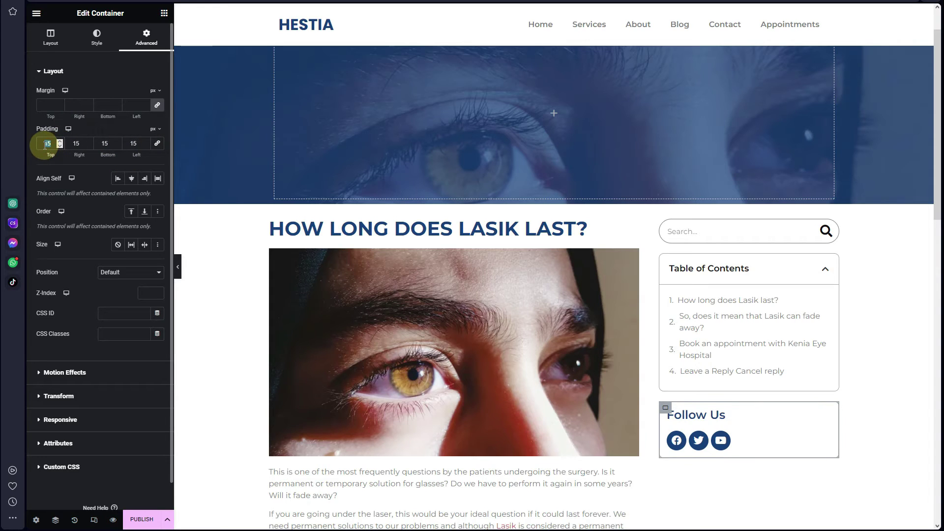
{"action": "type", "text": "30"}
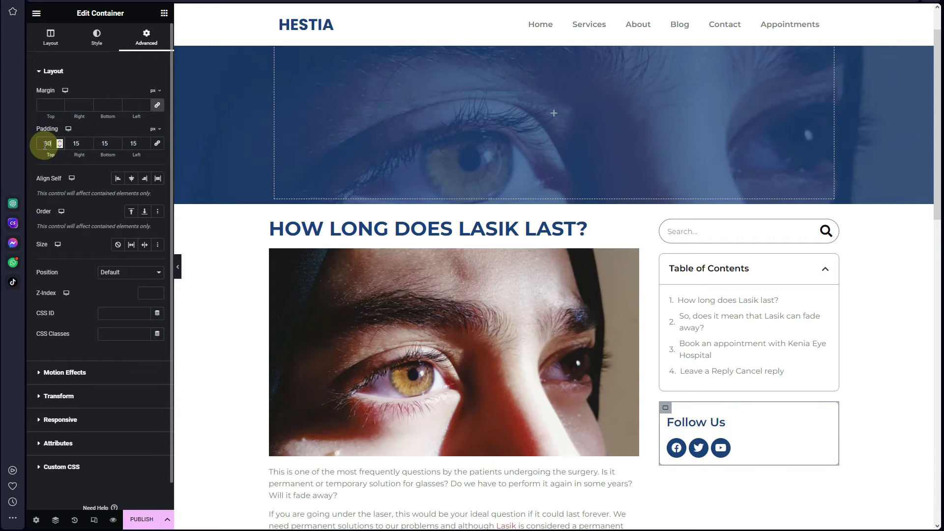
{"action": "double_click", "coordinate": [101, 142]}
{"action": "type", "text": "30"}
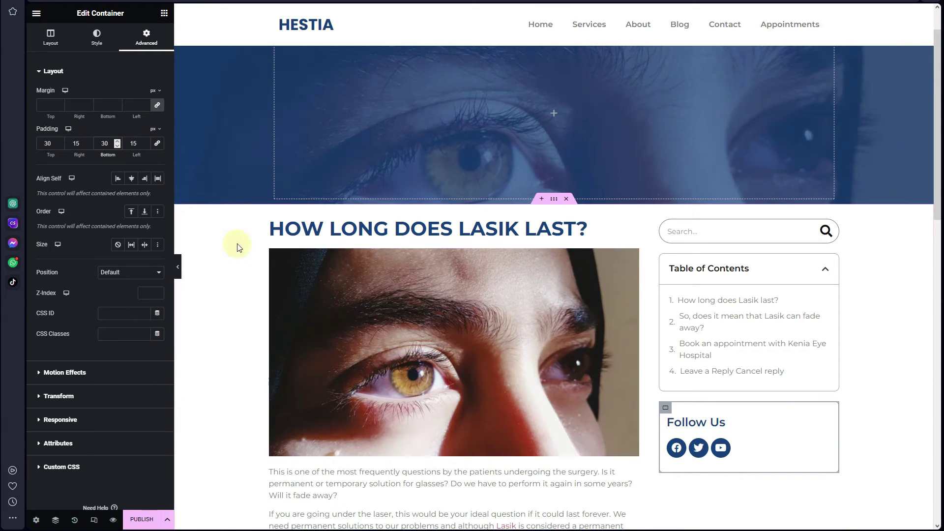
Preview the sidebar without the editing panel, and examine the example template's Subscribe Today box and its background color
{"action": "left_click", "coordinate": [178, 267]}
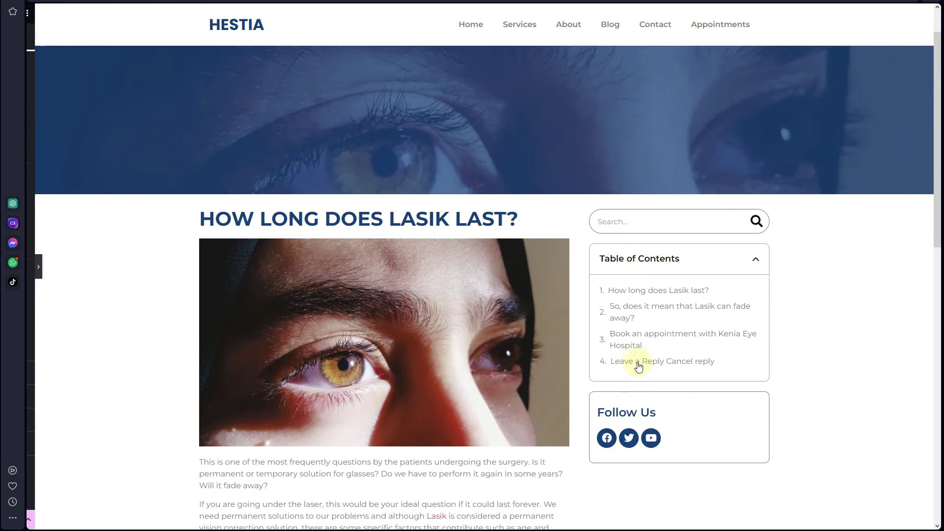
{"action": "scroll", "coordinate": [636, 350], "scroll_direction": "down", "scroll_amount": 3}
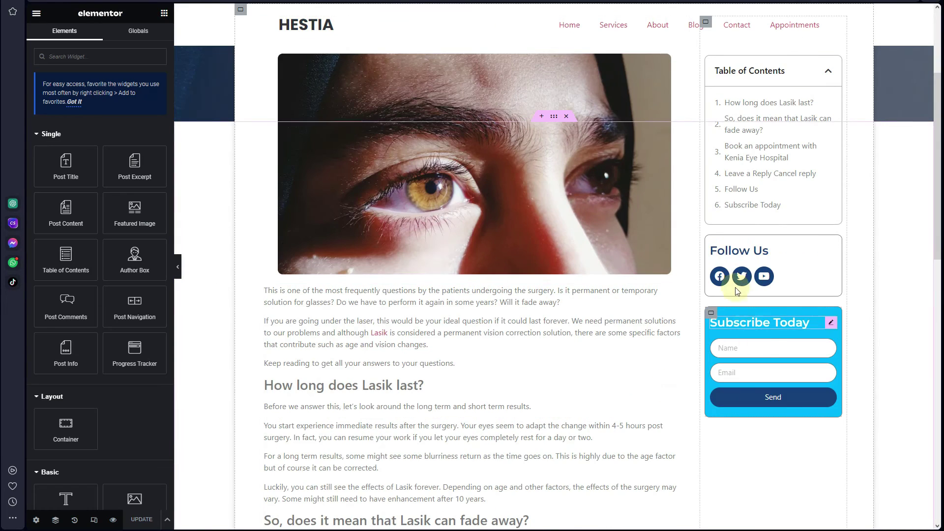
{"action": "scroll", "coordinate": [745, 336], "scroll_direction": "down", "scroll_amount": 1}
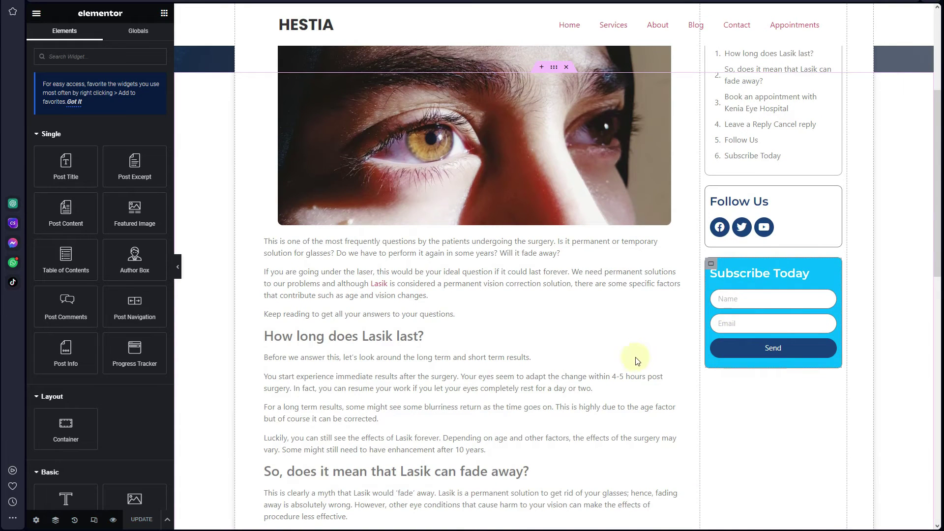
{"action": "left_click", "coordinate": [711, 264]}
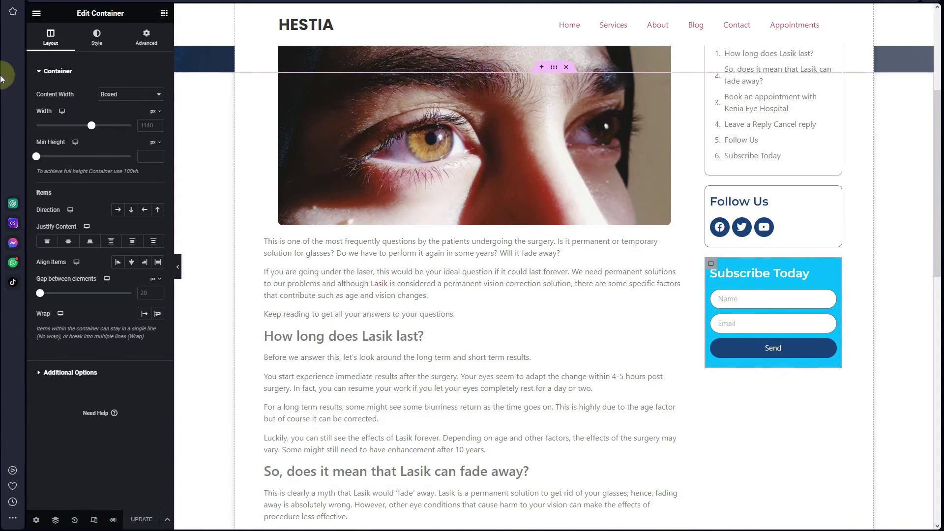
{"action": "left_click", "coordinate": [96, 37]}
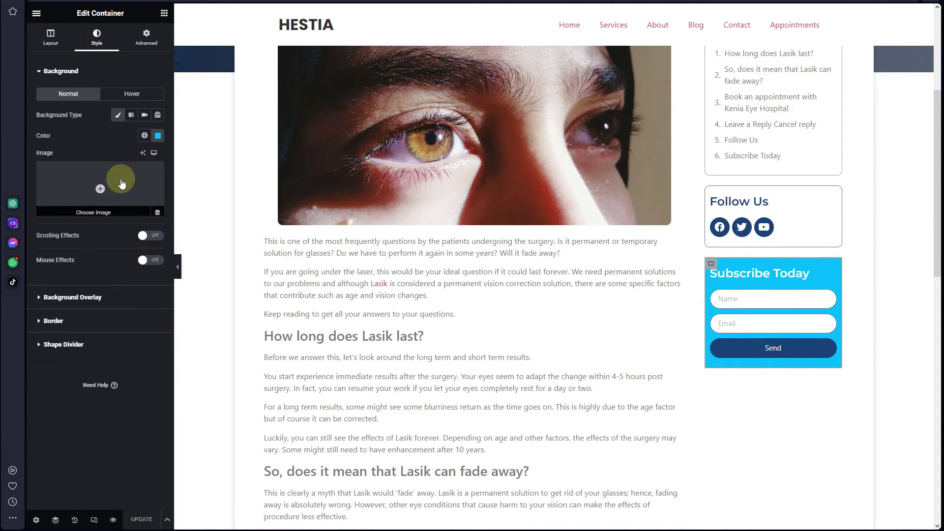
{"action": "left_click", "coordinate": [157, 136]}
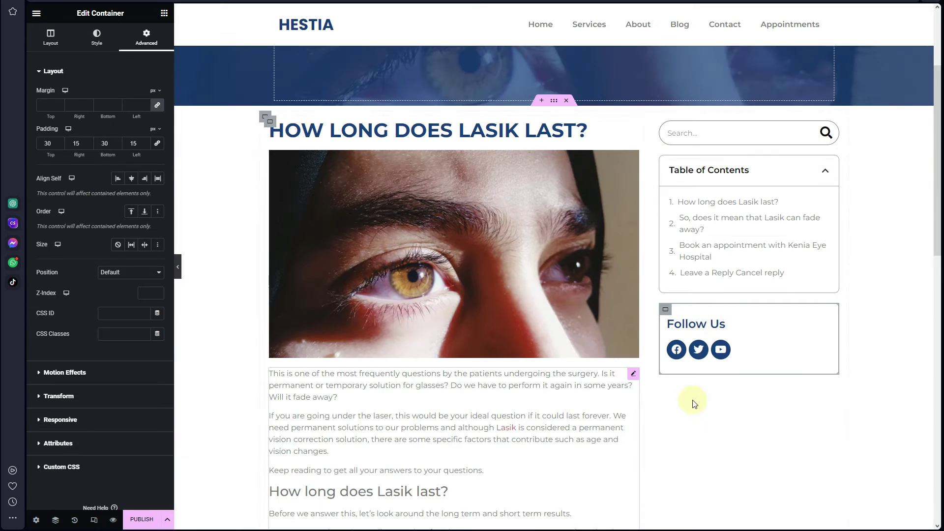
Duplicate the Follow Us container in the sidebar and delete the social icons from the copy
{"action": "left_click", "coordinate": [669, 310]}
{"action": "right_click", "coordinate": [668, 310]}
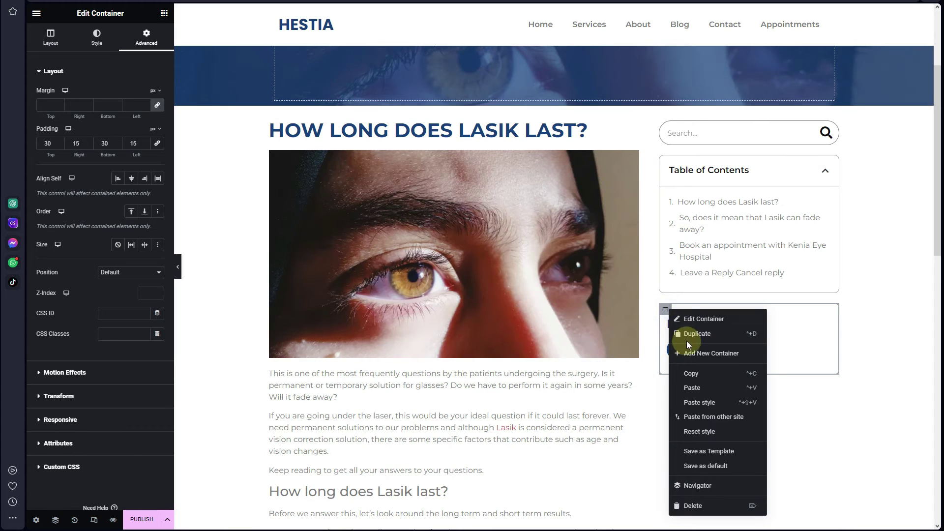
{"action": "left_click", "coordinate": [687, 341]}
{"action": "scroll", "coordinate": [744, 408], "scroll_direction": "down", "scroll_amount": 2}
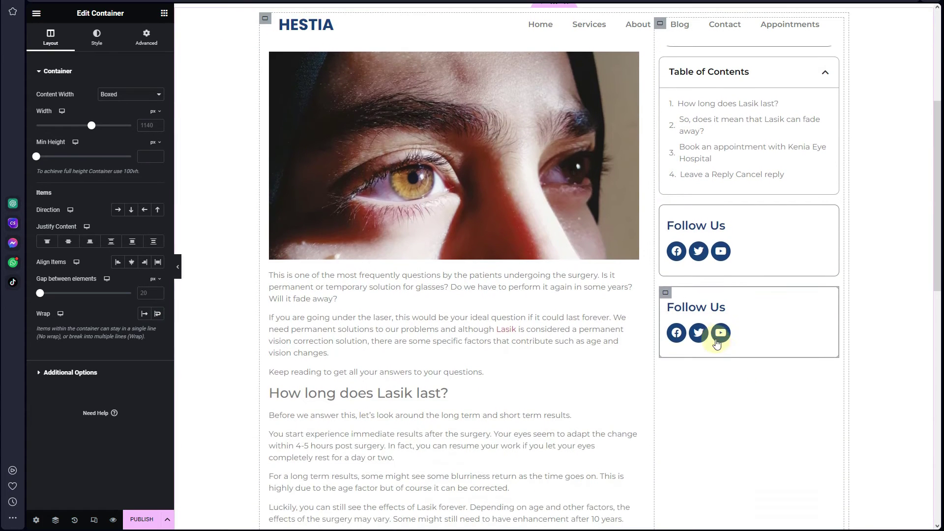
{"action": "right_click", "coordinate": [721, 333]}
{"action": "left_click", "coordinate": [742, 508]}
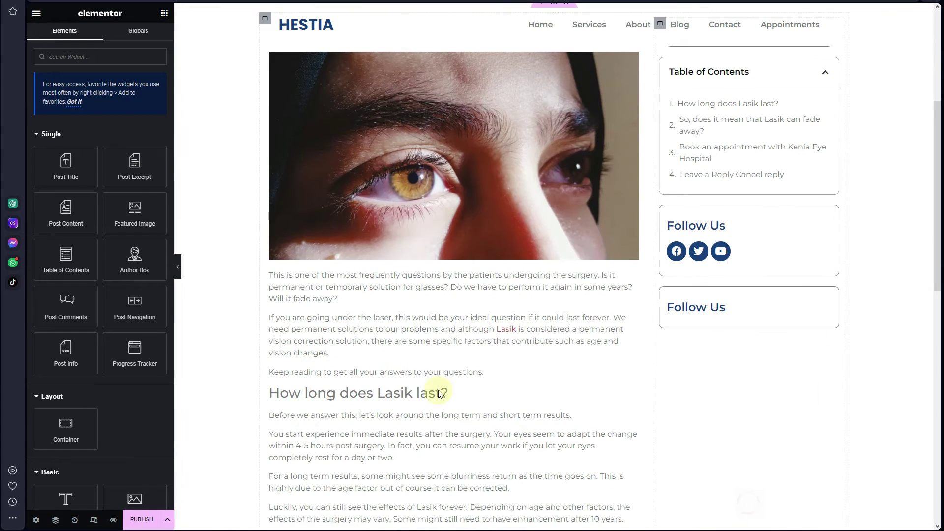
Find the Form widget and add it below the heading in the duplicated Follow Us container
{"action": "left_click", "coordinate": [102, 63]}
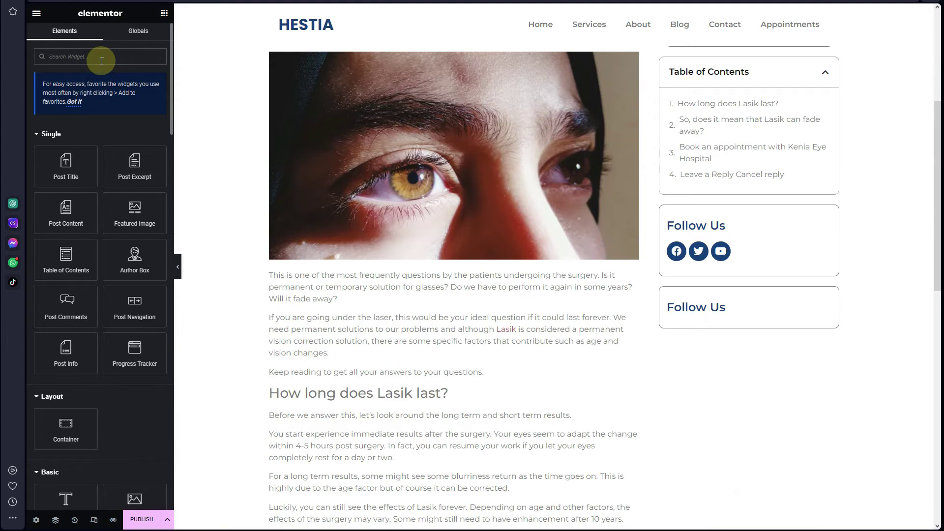
{"action": "type", "text": "form"}
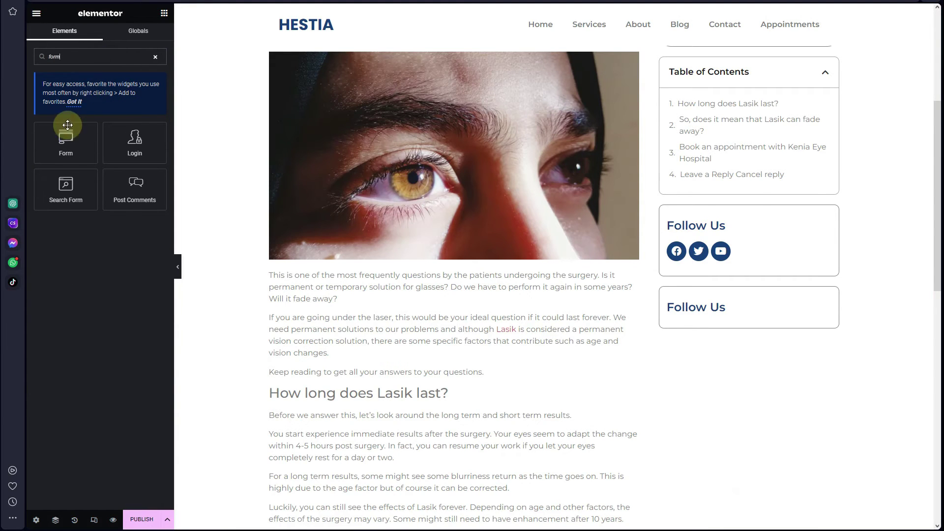
{"action": "left_click_drag", "start_coordinate": [64, 145], "coordinate": [705, 312]}
Change the heading above the new form to "Subscribe Now"
{"action": "left_click", "coordinate": [706, 314]}
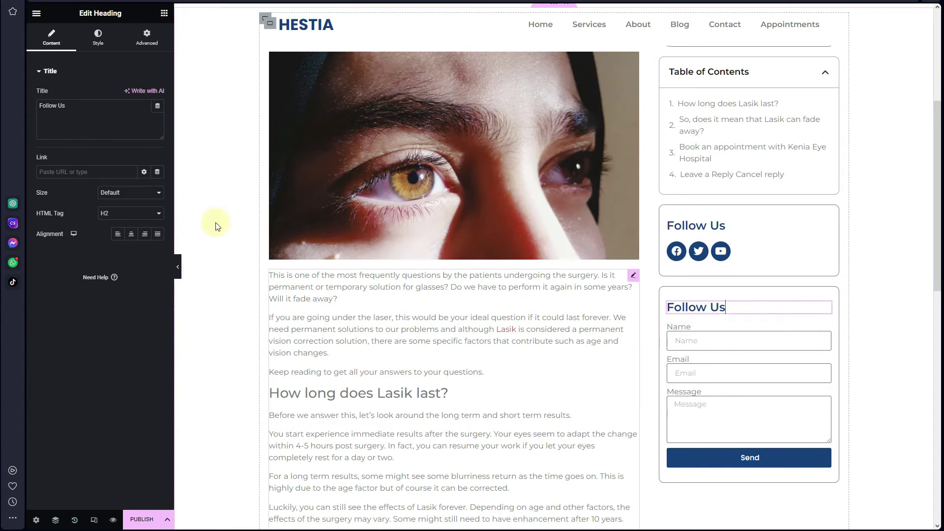
{"action": "left_click", "coordinate": [73, 118]}
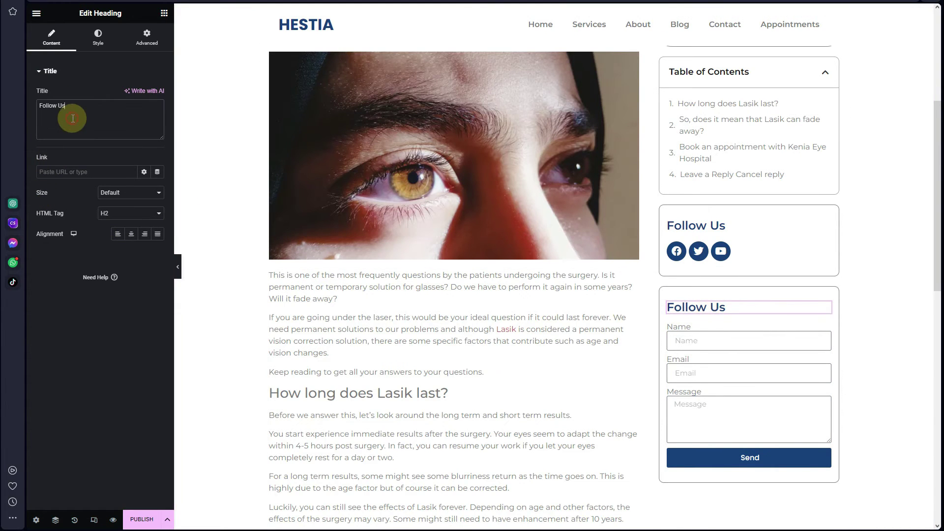
{"action": "type", "text": "Subscribe Now"}
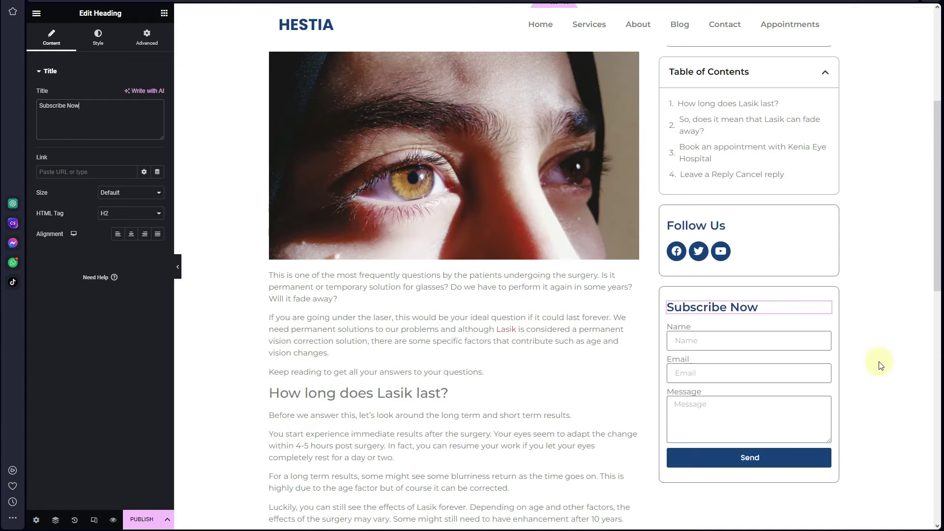
Hide the labels of the subscribe form and delete its Message field
{"action": "left_click", "coordinate": [826, 330]}
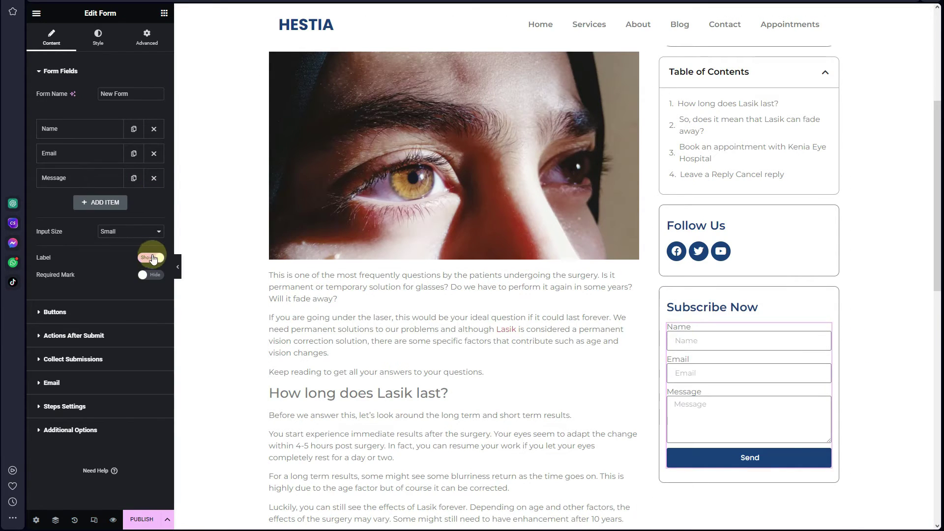
{"action": "left_click", "coordinate": [146, 260]}
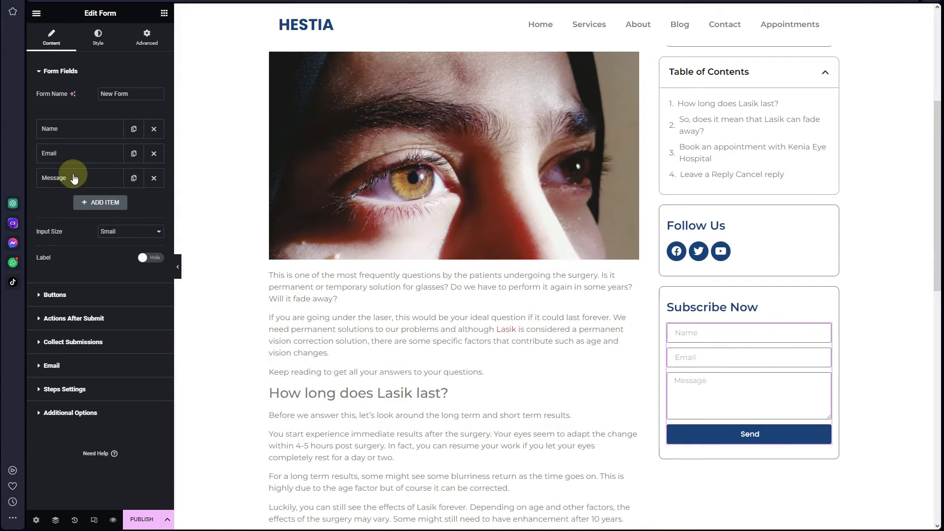
{"action": "left_click", "coordinate": [153, 179]}
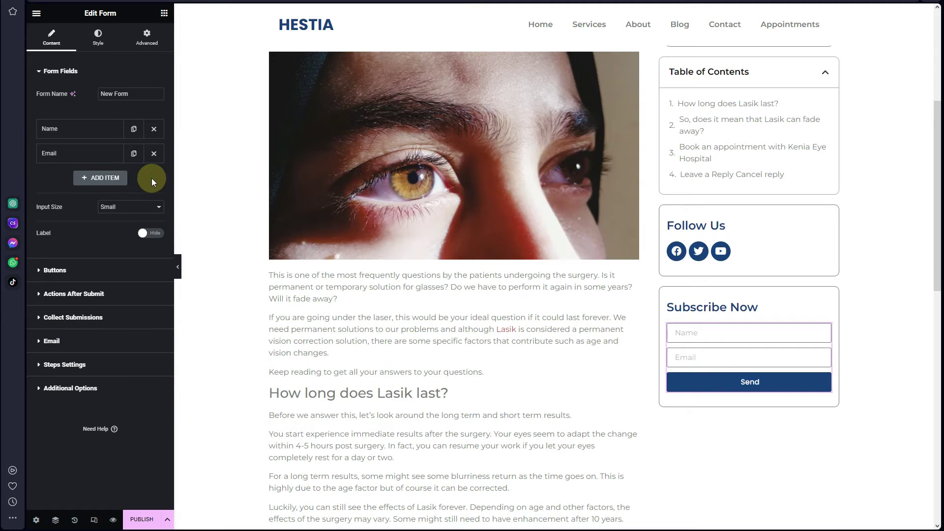
Set the border radius of both the subscribe form's fields and its buttons to 40 px
{"action": "left_click", "coordinate": [98, 43]}
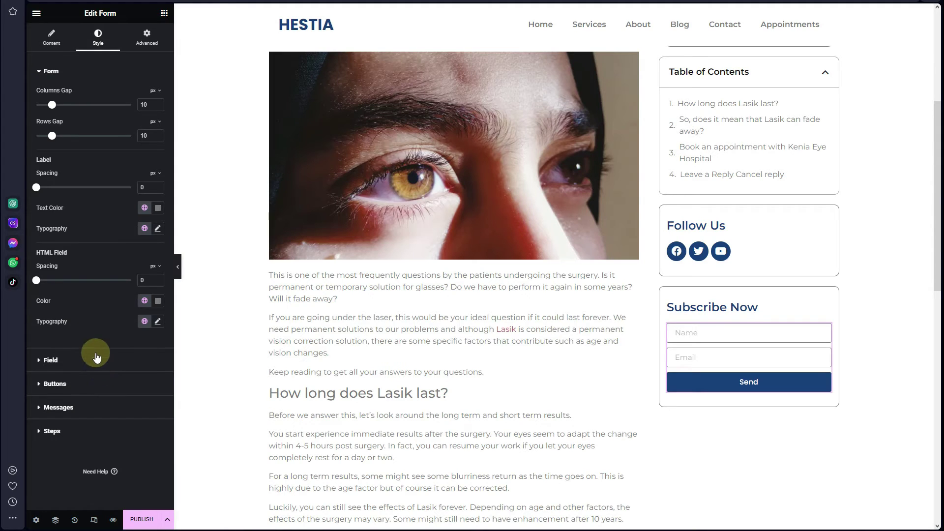
{"action": "left_click", "coordinate": [79, 362]}
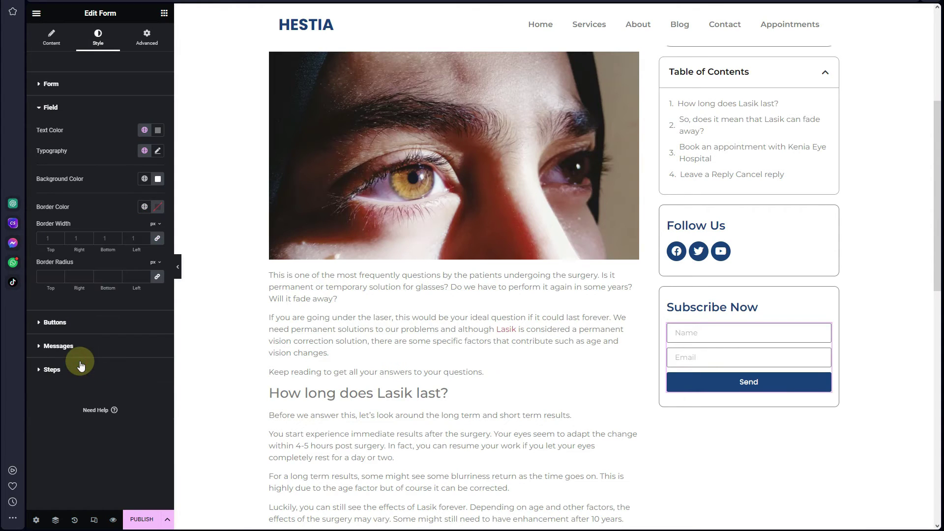
{"action": "left_click", "coordinate": [48, 276]}
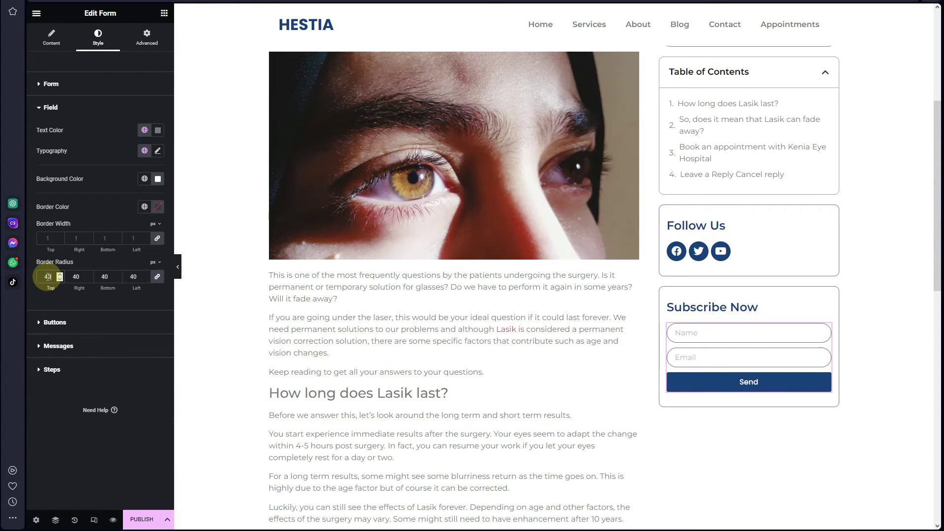
{"action": "left_click", "coordinate": [52, 322]}
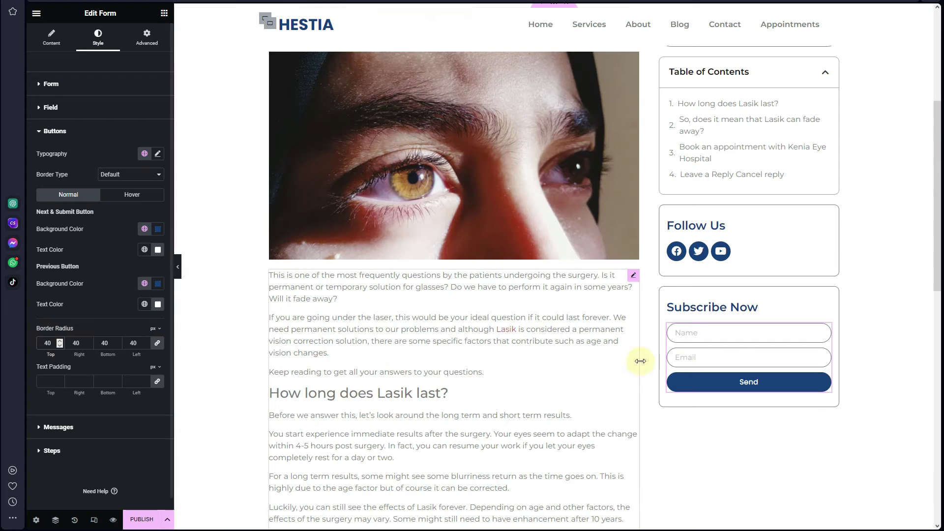
Give the Subscribe Now container a classic background in color #00C6FF
{"action": "left_click", "coordinate": [663, 294]}
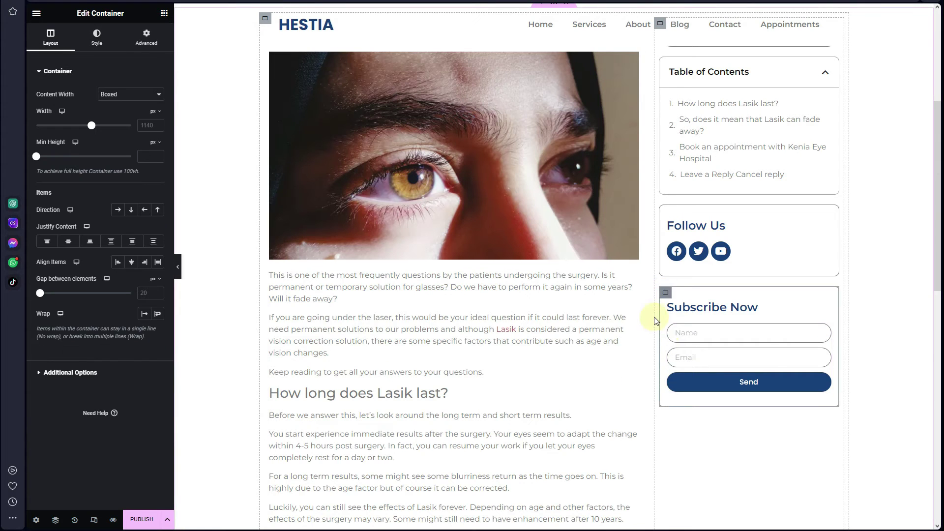
{"action": "left_click", "coordinate": [103, 40]}
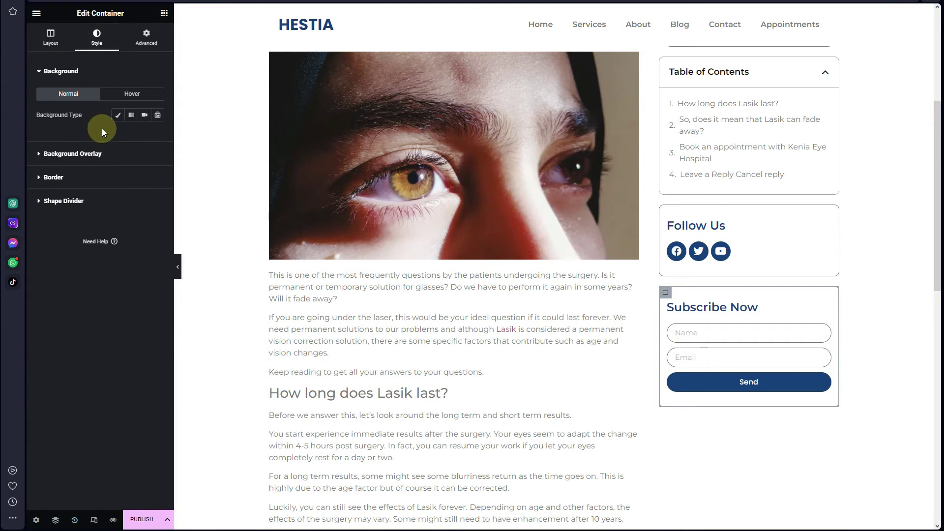
{"action": "left_click", "coordinate": [117, 114]}
{"action": "left_click", "coordinate": [157, 135]}
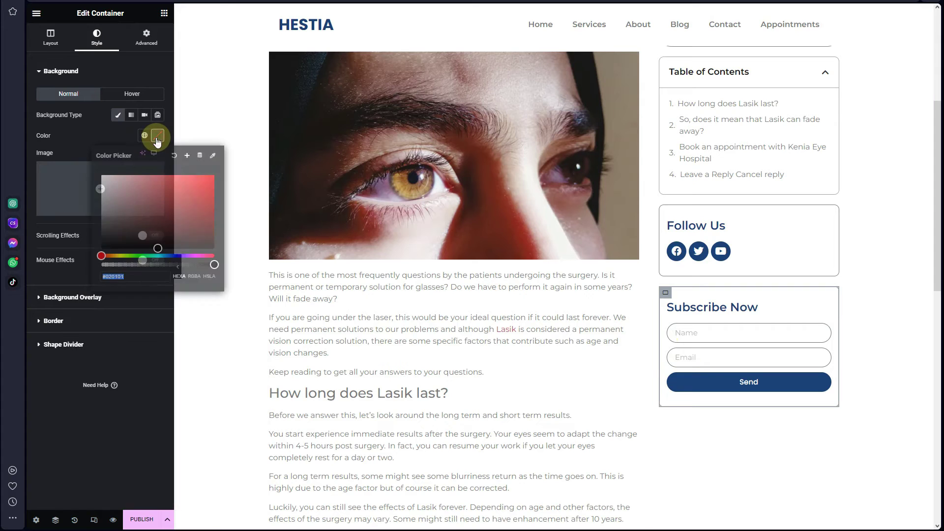
{"action": "type", "text": "#00C6FF"}
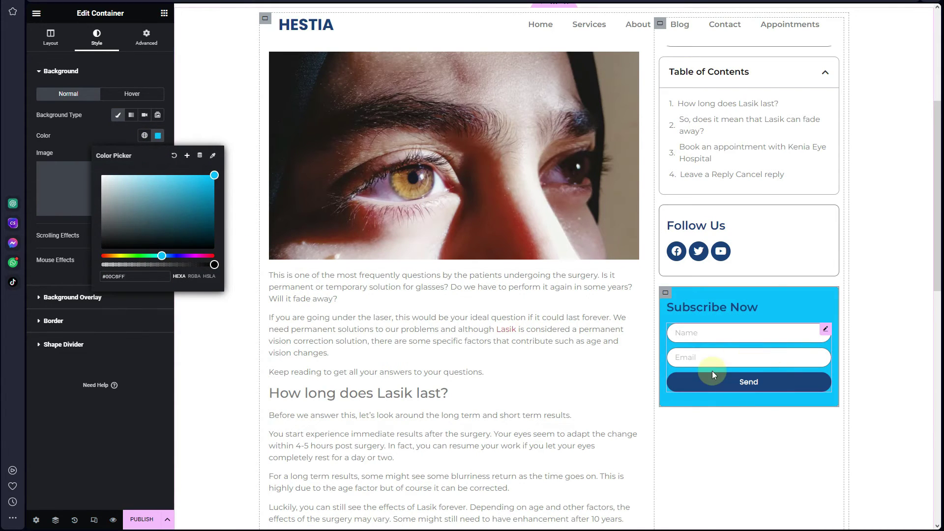
Set the Subscribe Now container's border width to 0 and its border type to None
{"action": "left_click", "coordinate": [68, 317]}
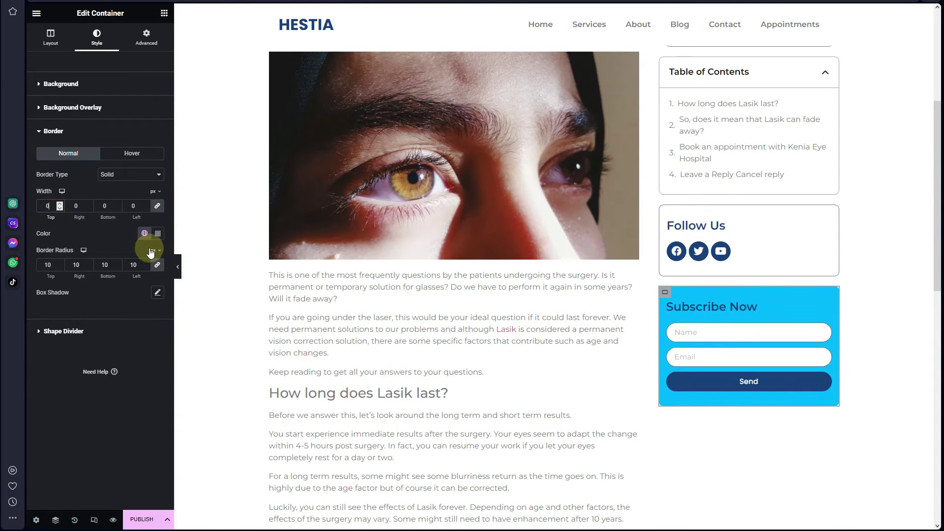
{"action": "left_click", "coordinate": [142, 174]}
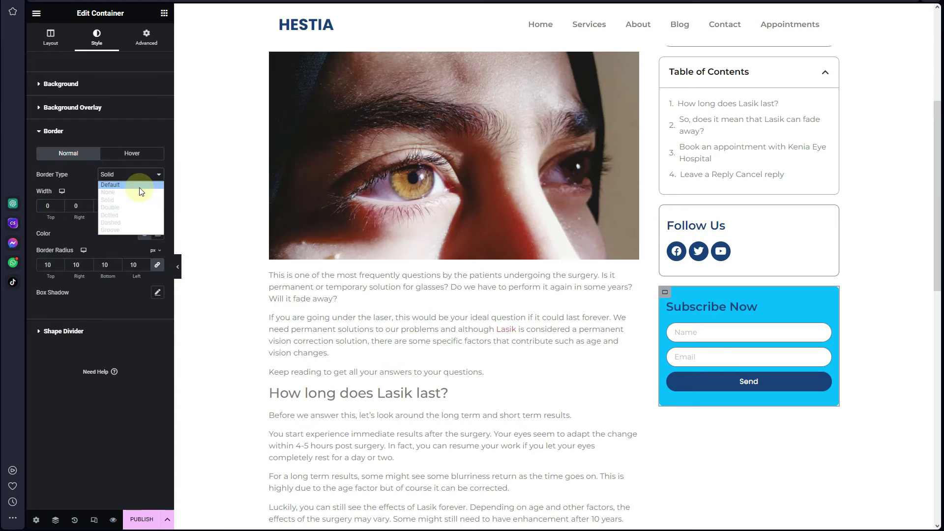
{"action": "left_click", "coordinate": [139, 192]}
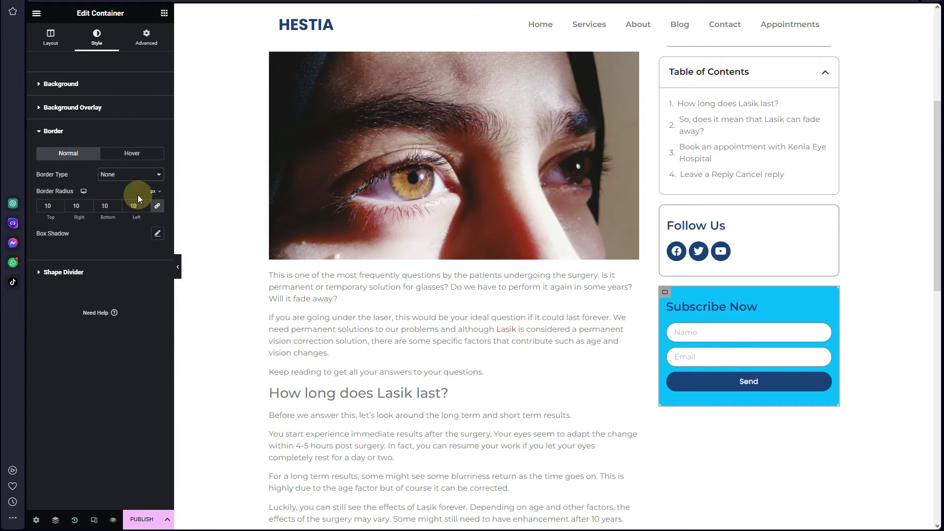
Set the Subscribe Now heading's text color to the global White color
{"action": "left_click", "coordinate": [714, 306]}
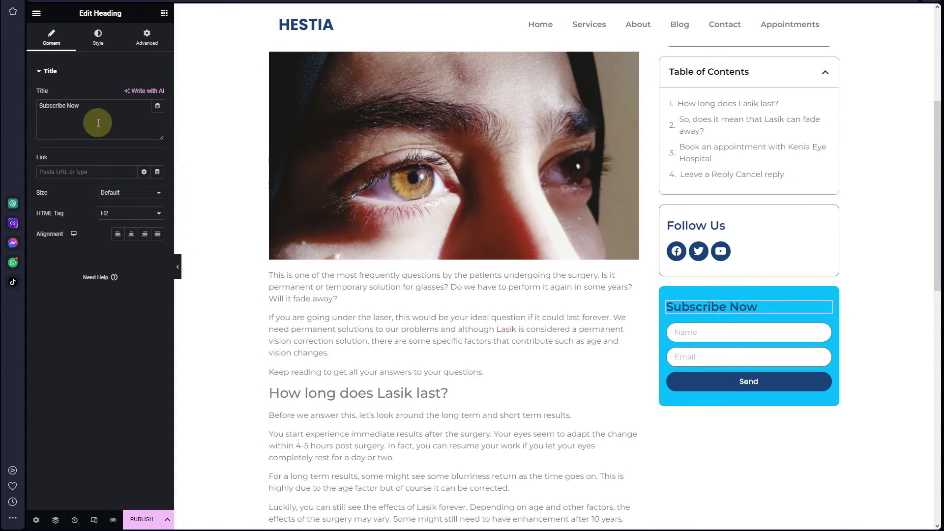
{"action": "left_click", "coordinate": [97, 35]}
{"action": "left_click", "coordinate": [145, 94]}
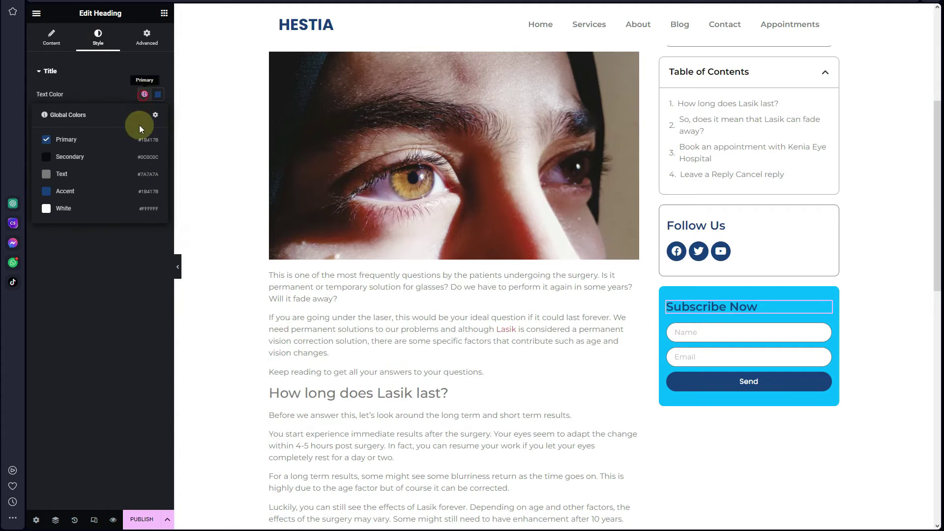
{"action": "left_click", "coordinate": [127, 206]}
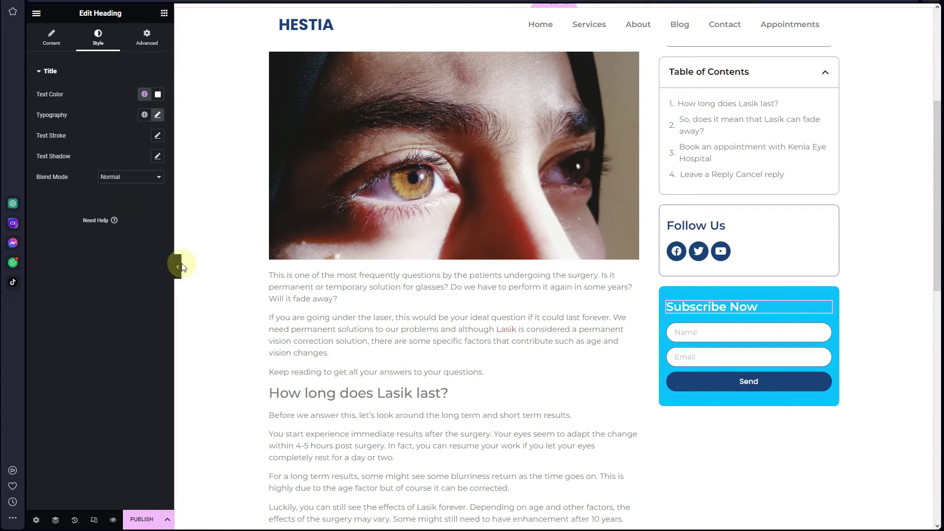
Preview the post template without the editing panel, and examine the article layout and the styled sidebar boxes
{"action": "left_click", "coordinate": [178, 266]}
{"action": "scroll", "coordinate": [651, 380], "scroll_direction": "down", "scroll_amount": 1}
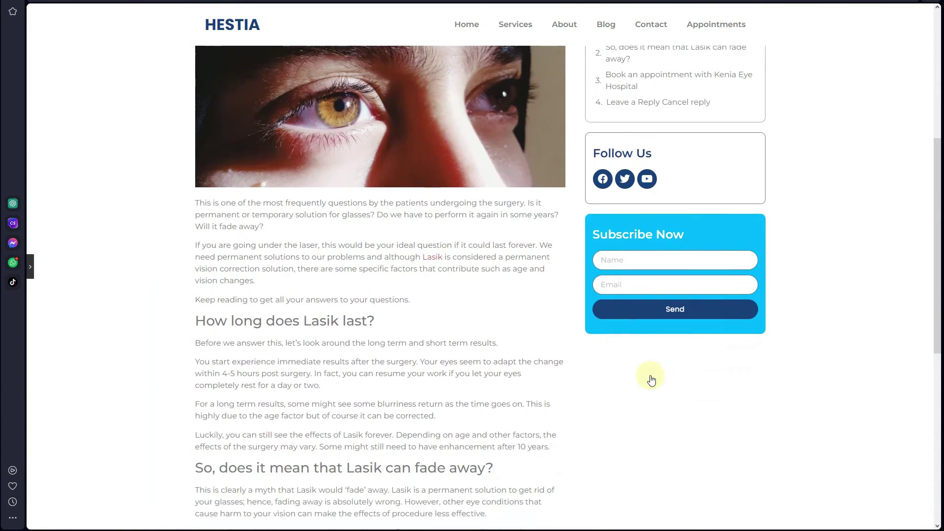
{"action": "scroll", "coordinate": [652, 380], "scroll_direction": "down", "scroll_amount": 2}
{"action": "scroll", "coordinate": [546, 320], "scroll_direction": "up", "scroll_amount": 3}
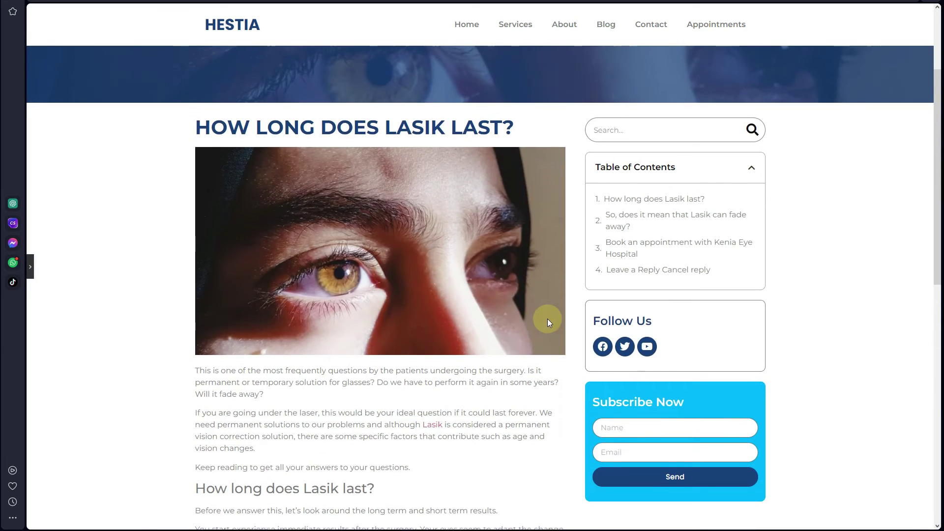
{"action": "scroll", "coordinate": [547, 320], "scroll_direction": "down", "scroll_amount": 9}
{"action": "scroll", "coordinate": [549, 322], "scroll_direction": "up", "scroll_amount": 6}
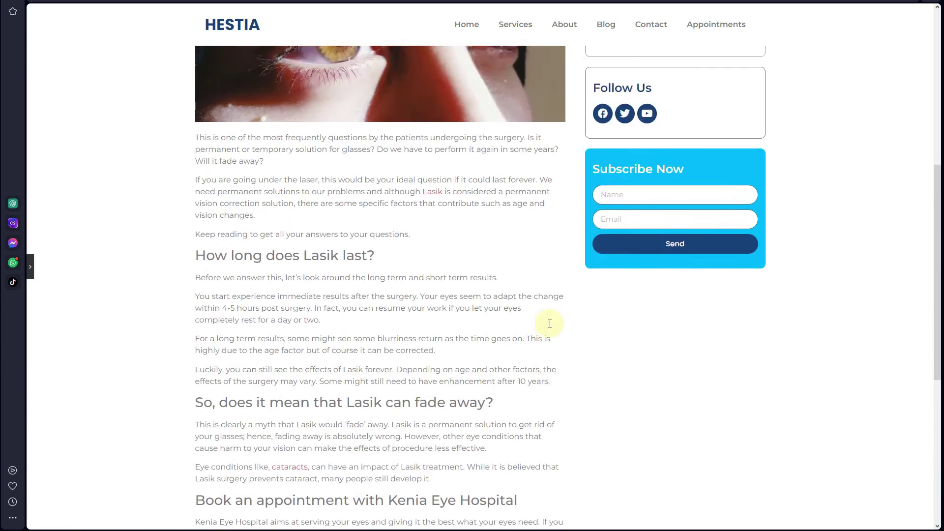
{"action": "scroll", "coordinate": [550, 324], "scroll_direction": "up", "scroll_amount": 5}
{"action": "left_click", "coordinate": [32, 270]}
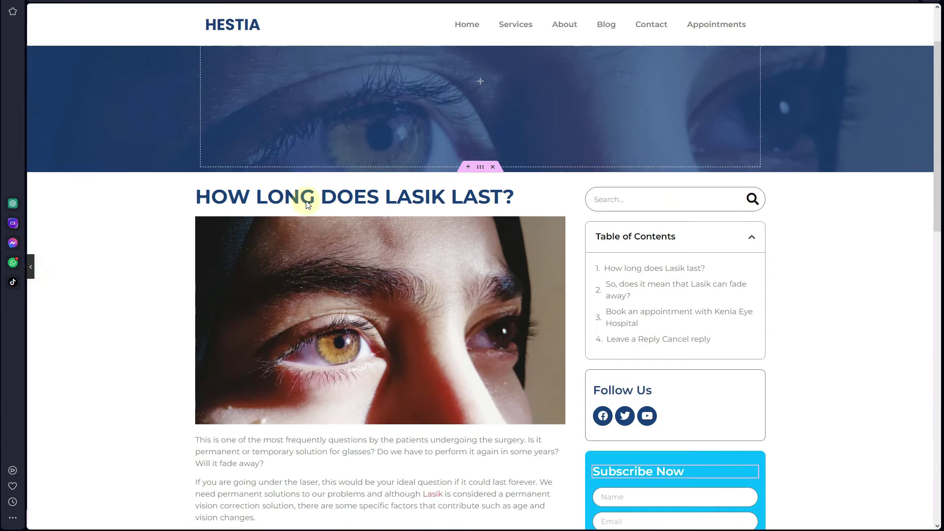
Set the minimum height of the hero container with the eye image to 400 px
{"action": "scroll", "coordinate": [487, 165], "scroll_direction": "up", "scroll_amount": 1}
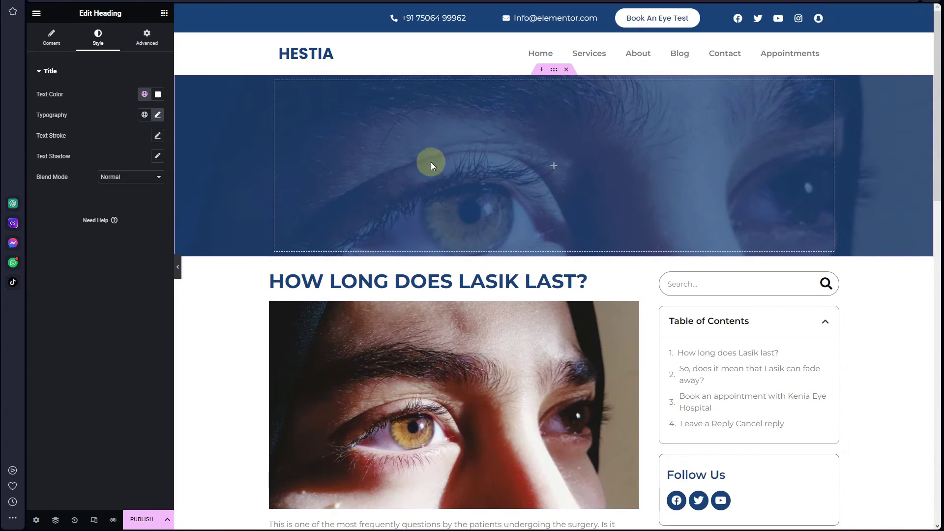
{"action": "left_click", "coordinate": [554, 73]}
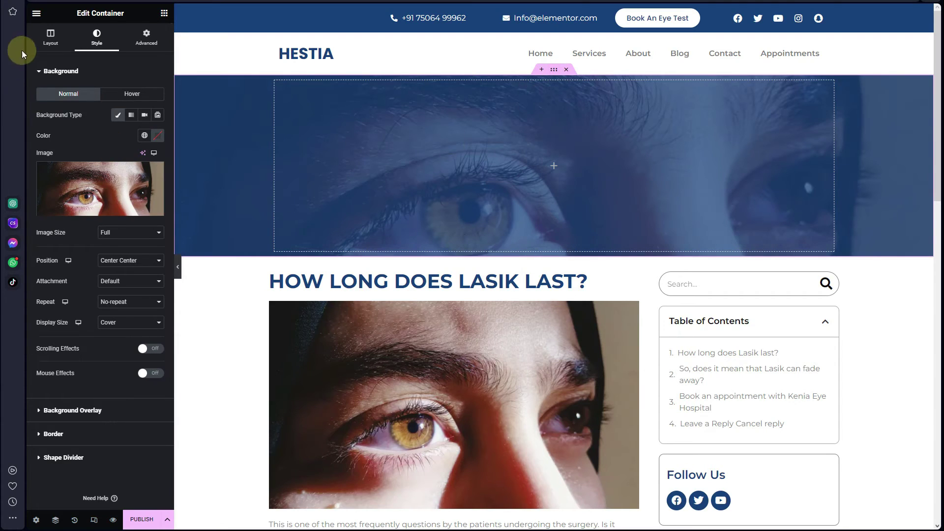
{"action": "left_click", "coordinate": [50, 37]}
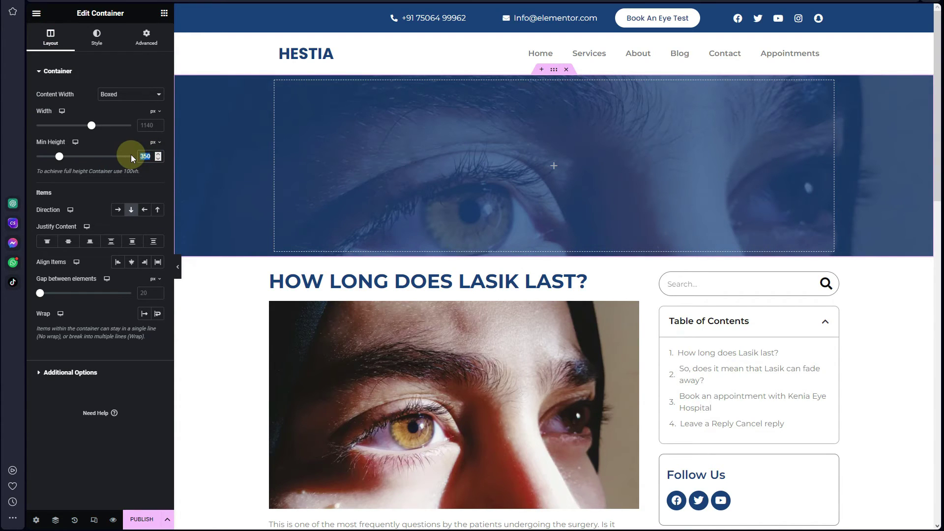
{"action": "type", "text": "400"}
{"action": "scroll", "coordinate": [554, 257], "scroll_direction": "down", "scroll_amount": 1}
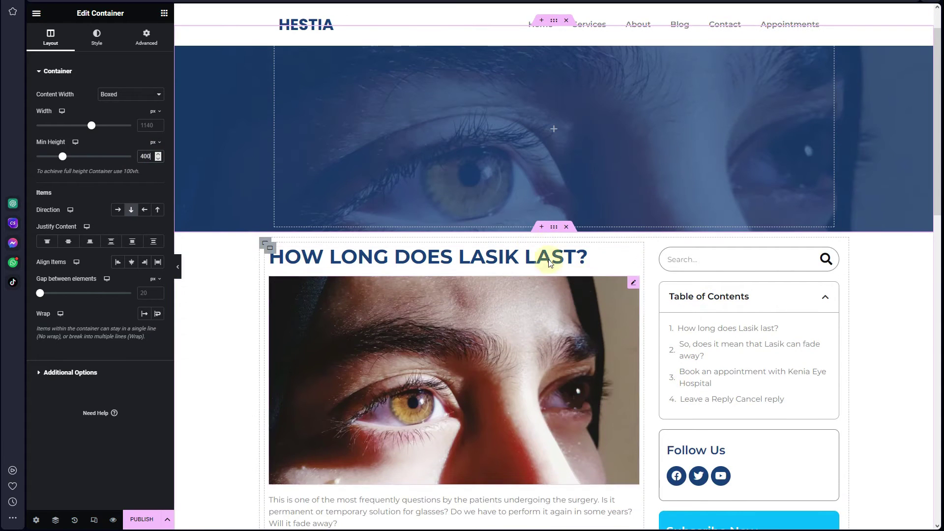
Select the inner container that holds the post content and sidebar, and give it a classic background in the global White color
{"action": "left_click", "coordinate": [55, 520]}
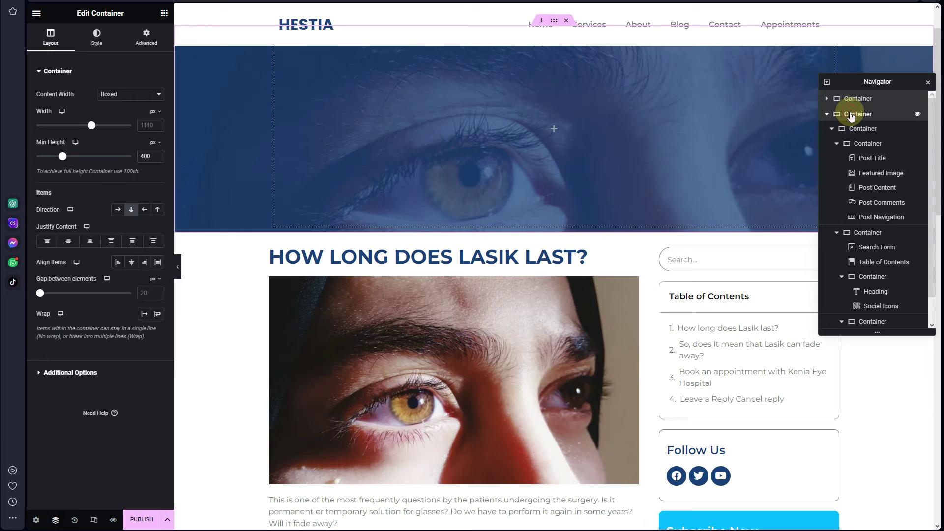
{"action": "left_click", "coordinate": [856, 133]}
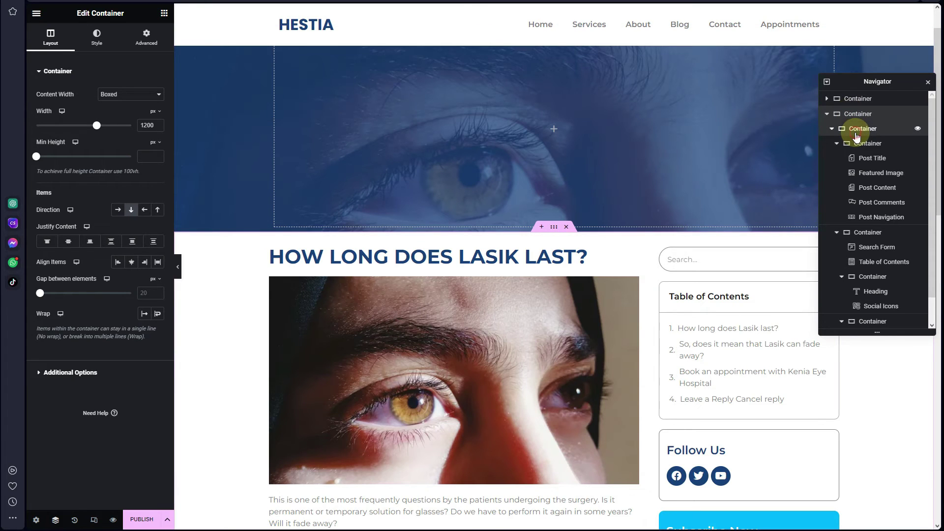
{"action": "left_click", "coordinate": [855, 135]}
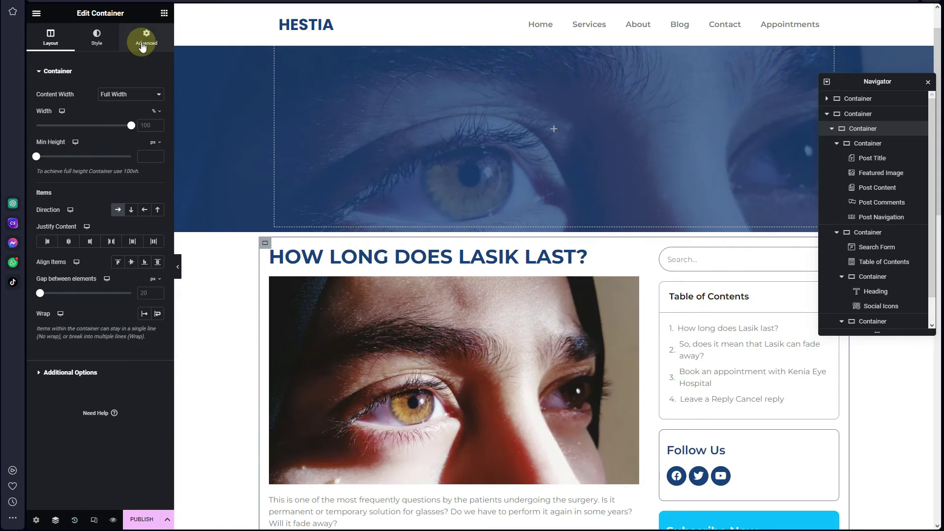
{"action": "left_click", "coordinate": [97, 35]}
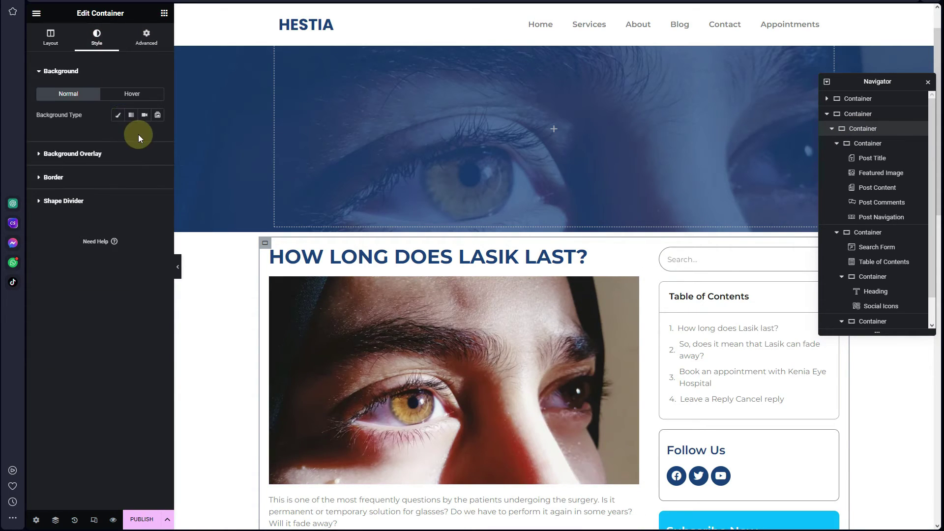
{"action": "left_click", "coordinate": [118, 117]}
{"action": "left_click", "coordinate": [144, 135]}
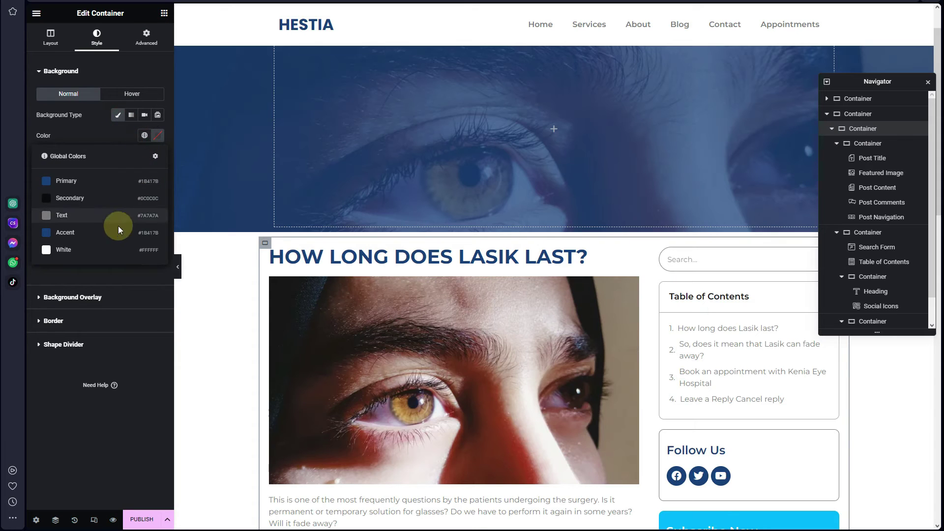
{"action": "left_click", "coordinate": [116, 250]}
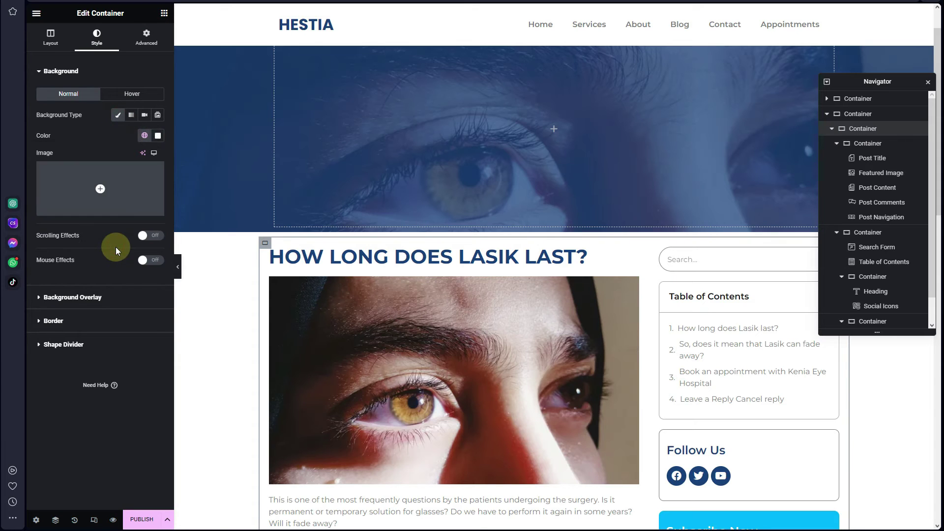
Unlink the inner container's margins and set its top margin to -200 px so it overlaps the hero
{"action": "left_click", "coordinate": [146, 36]}
{"action": "left_click", "coordinate": [155, 91]}
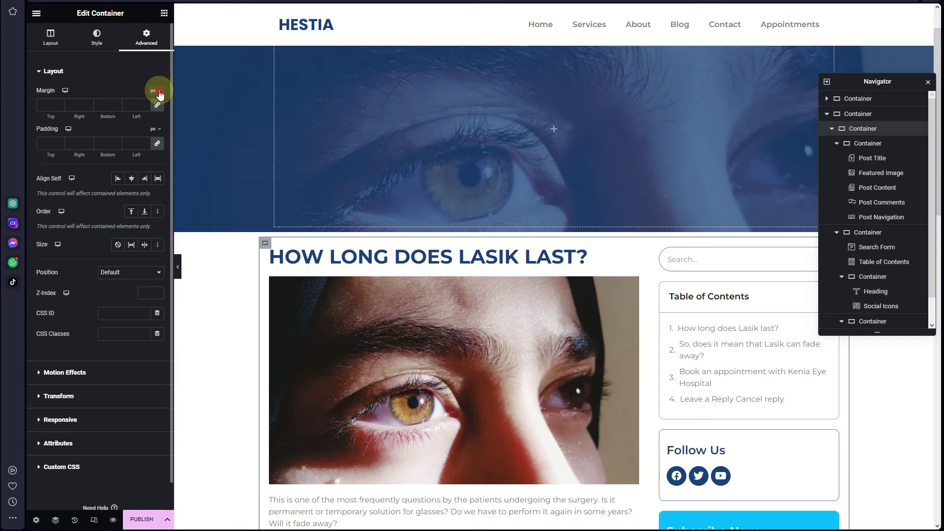
{"action": "left_click", "coordinate": [159, 92]}
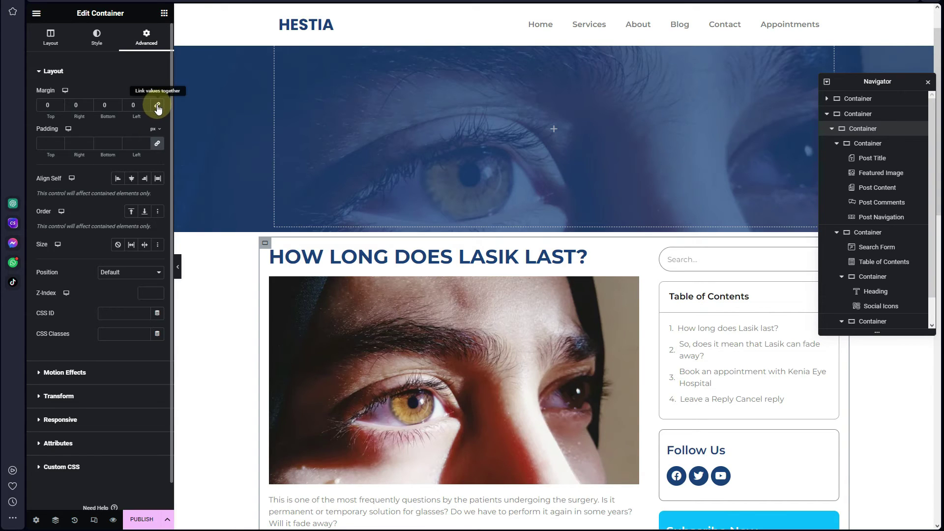
{"action": "left_click", "coordinate": [60, 108]}
{"action": "left_click", "coordinate": [59, 108]}
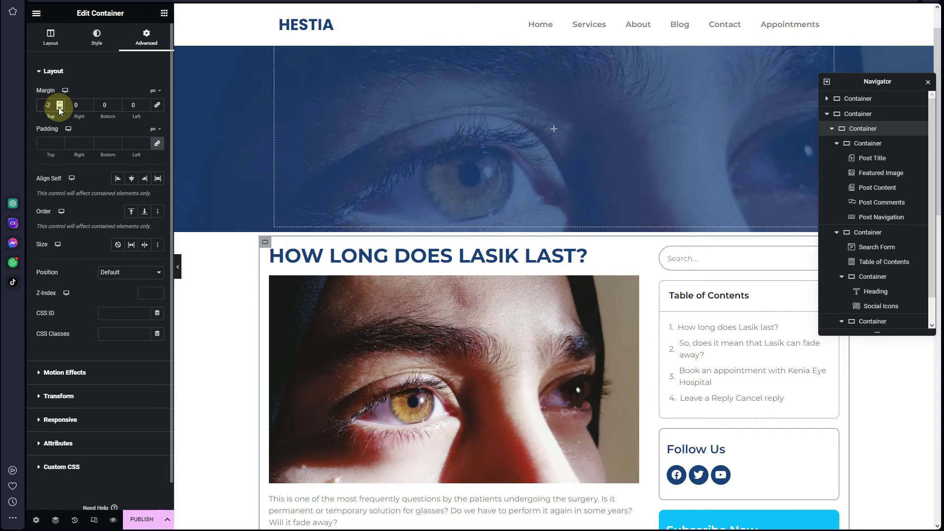
{"action": "type", "text": "00"}
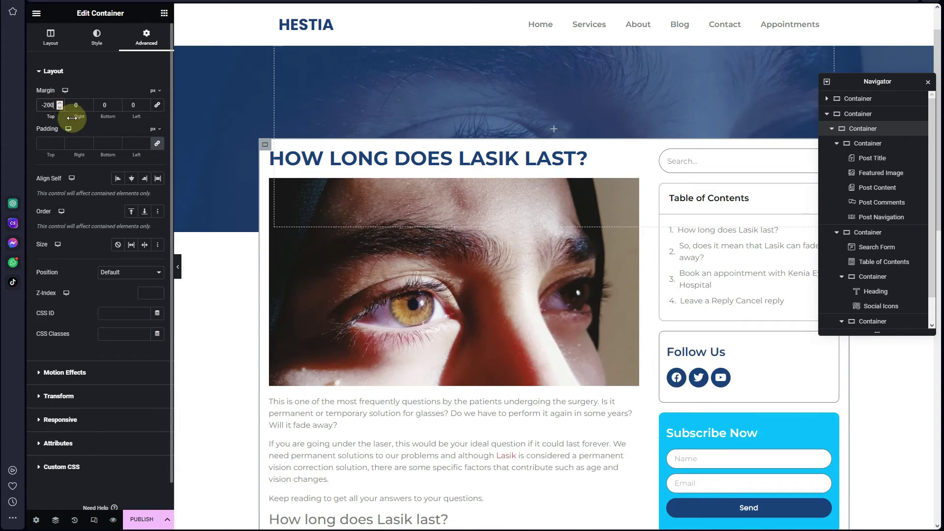
Round the inner content container's corners with a border radius of 10 px and preview the page without the editing panel
{"action": "left_click", "coordinate": [90, 43]}
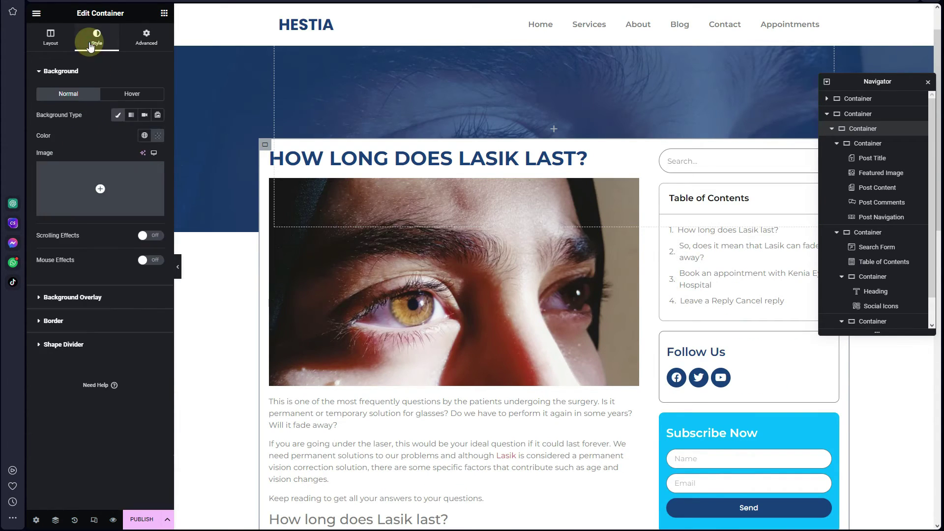
{"action": "left_click", "coordinate": [76, 320]}
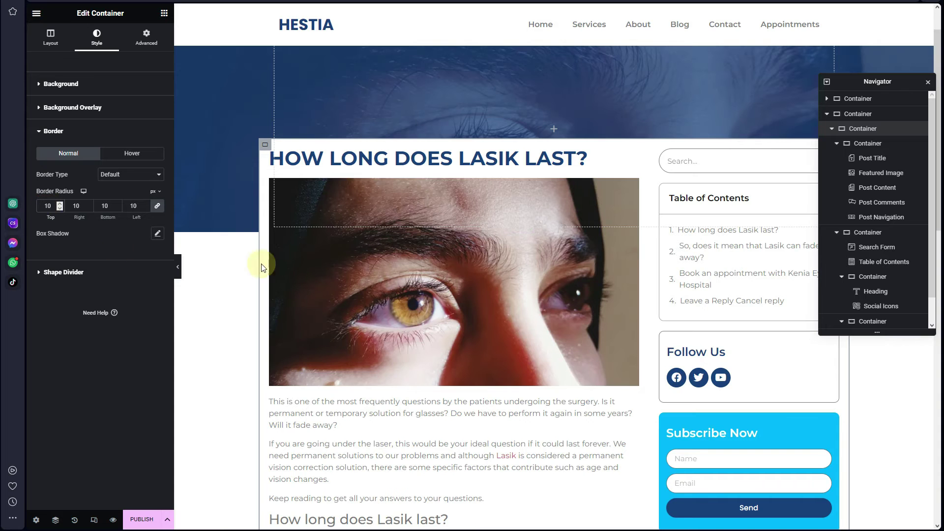
{"action": "left_click", "coordinate": [178, 267]}
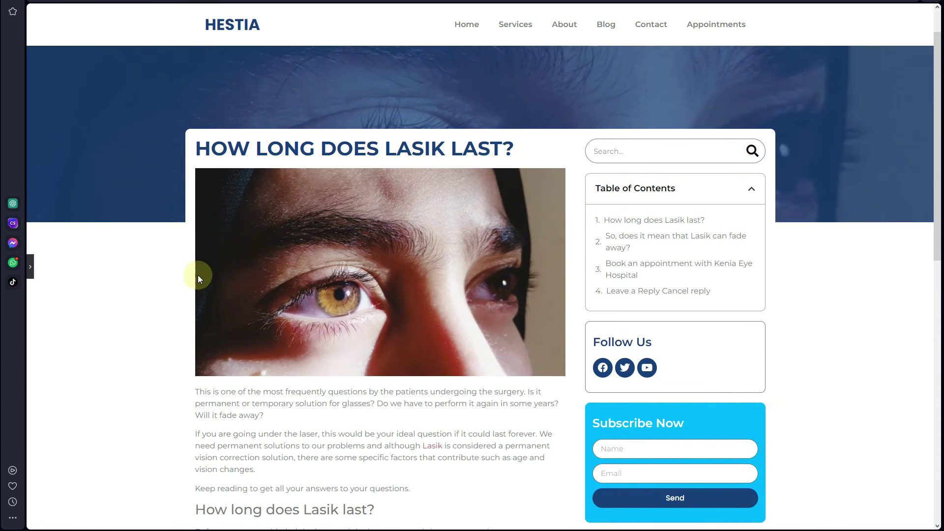
{"action": "scroll", "coordinate": [271, 271], "scroll_direction": "down", "scroll_amount": 8}
{"action": "scroll", "coordinate": [274, 270], "scroll_direction": "up", "scroll_amount": 5}
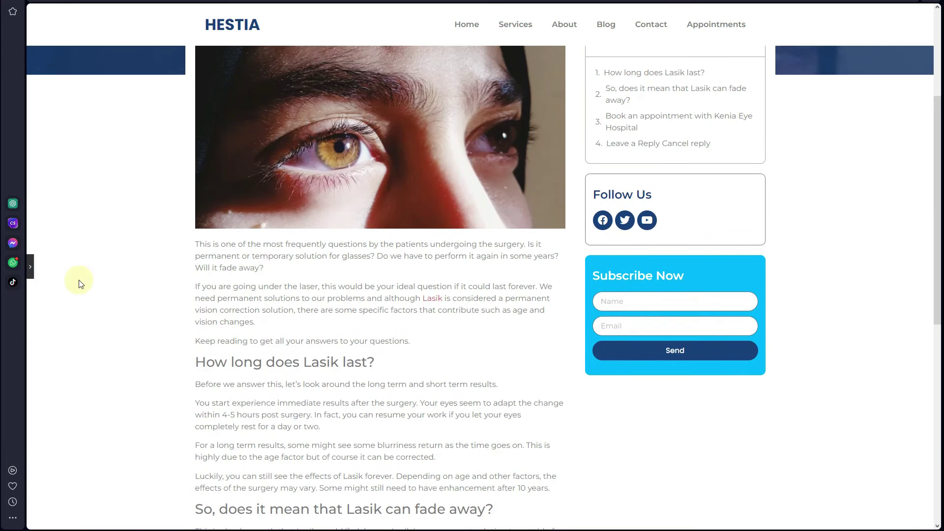
{"action": "left_click", "coordinate": [31, 266]}
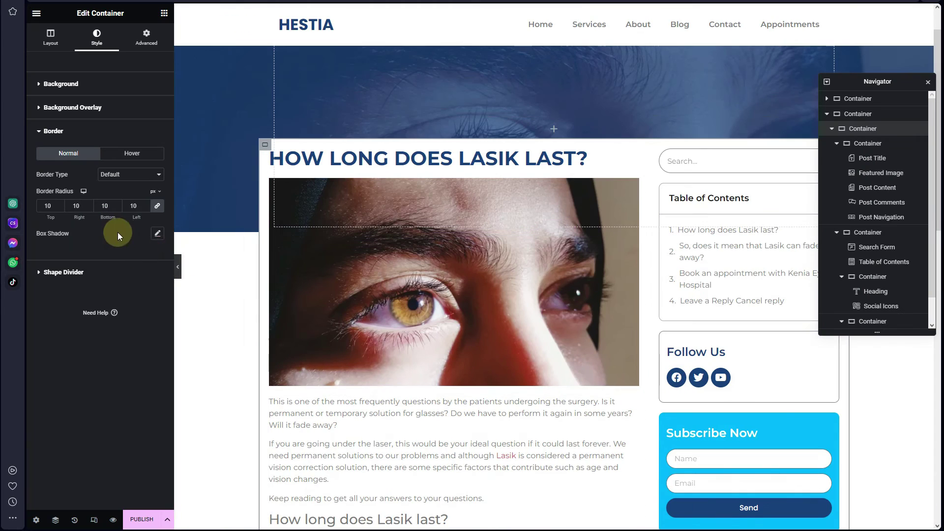
Add a box shadow to the inner content container, lower its color's opacity, and preview the shadow along the page
{"action": "left_click", "coordinate": [156, 234]}
{"action": "left_click", "coordinate": [150, 259]}
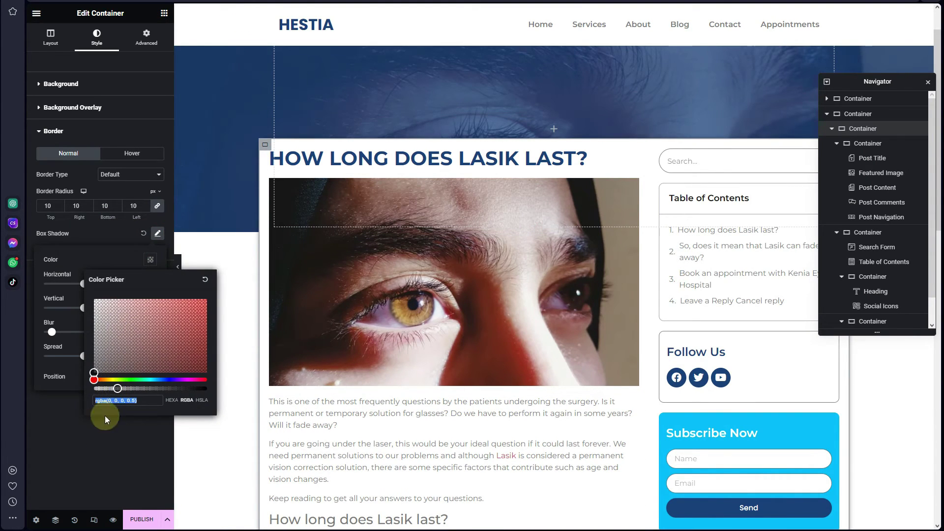
{"action": "left_click", "coordinate": [109, 388]}
{"action": "left_click", "coordinate": [98, 441]}
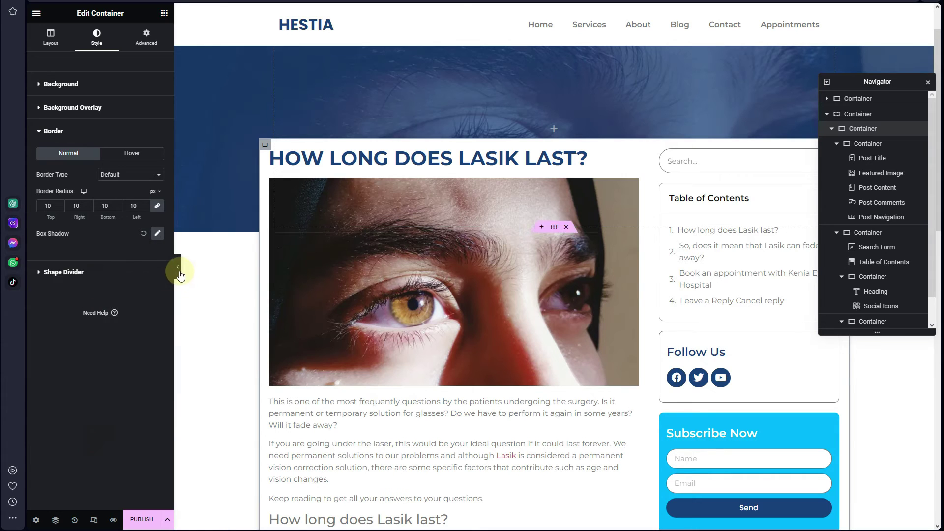
{"action": "left_click", "coordinate": [178, 267]}
{"action": "scroll", "coordinate": [183, 331], "scroll_direction": "down", "scroll_amount": 13}
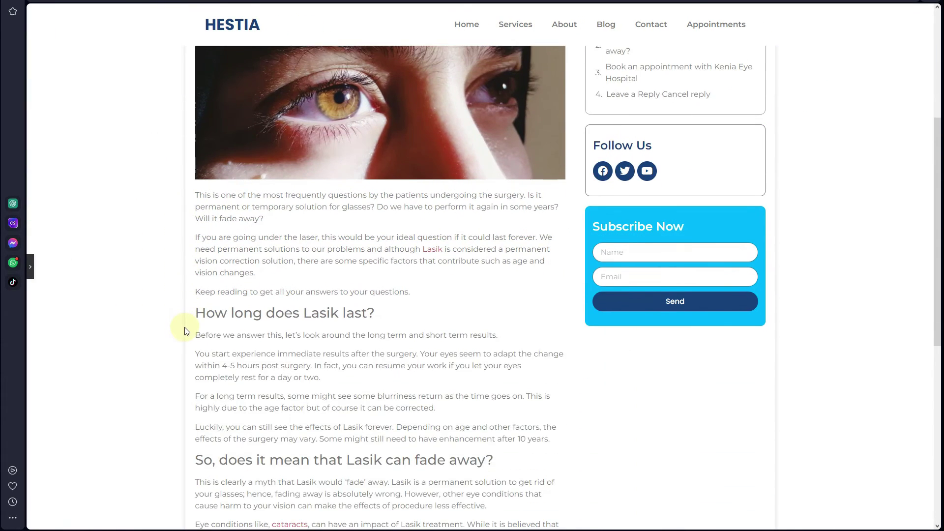
{"action": "scroll", "coordinate": [185, 330], "scroll_direction": "up", "scroll_amount": 13}
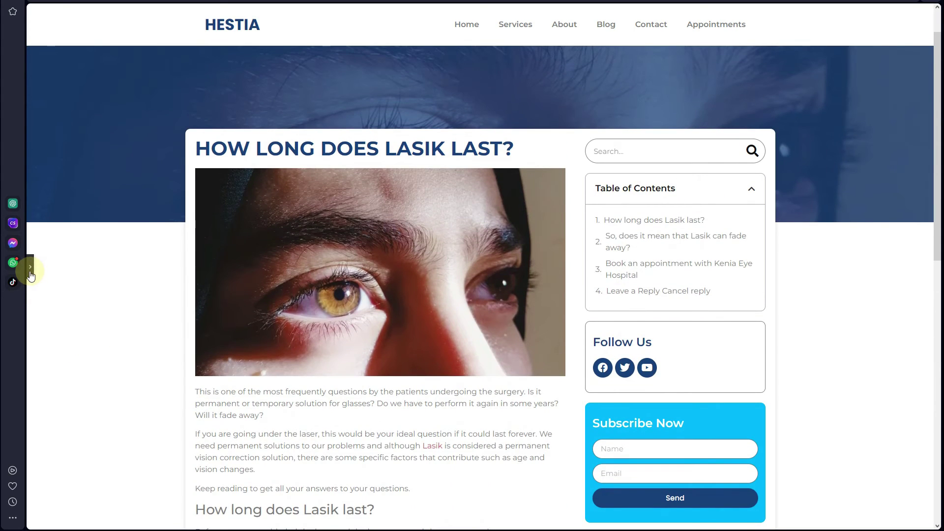
{"action": "left_click", "coordinate": [30, 270]}
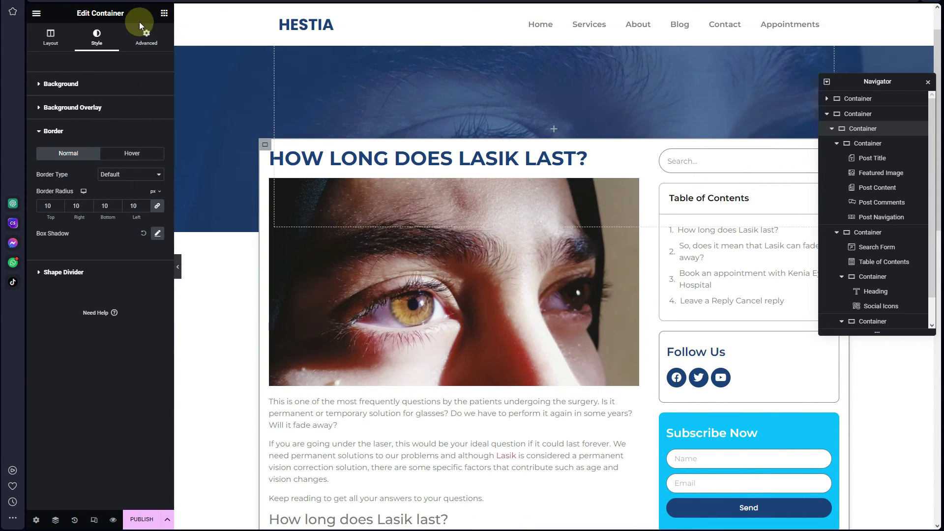
Set the inner content container's padding to 40 px for top and bottom and 25 px for right and left
{"action": "left_click", "coordinate": [142, 43]}
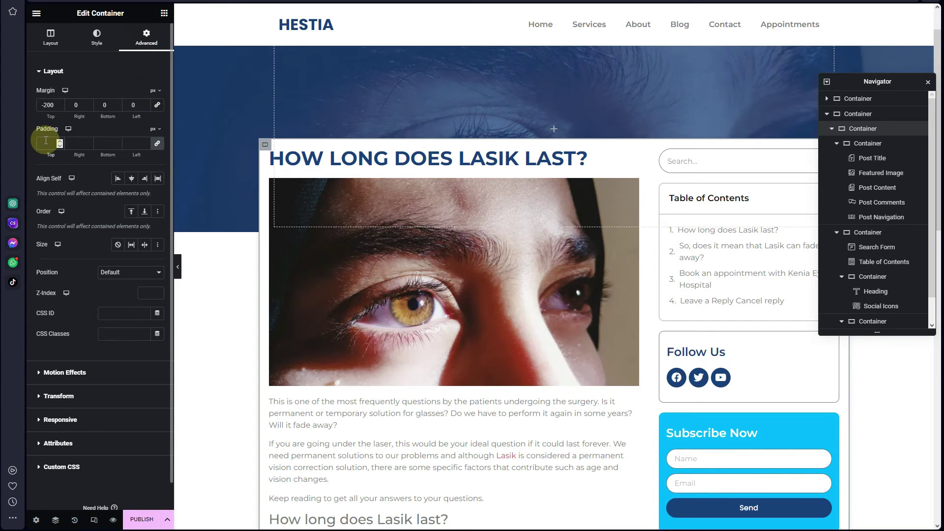
{"action": "type", "text": "25"}
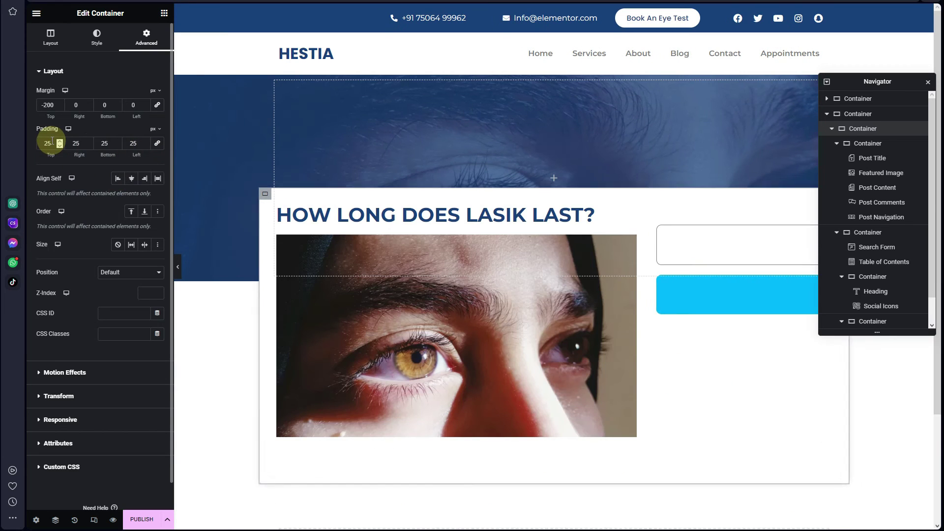
{"action": "double_click", "coordinate": [43, 143]}
{"action": "type", "text": "40"}
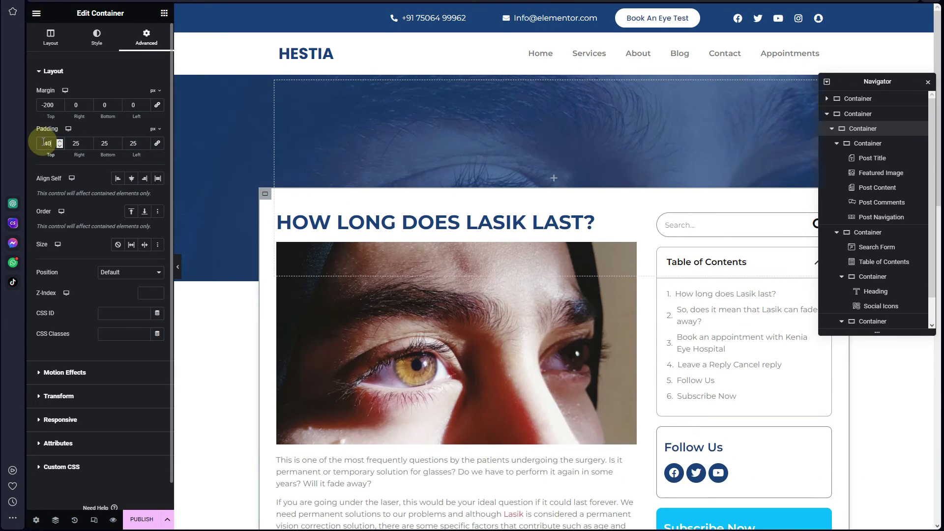
{"action": "double_click", "coordinate": [100, 143]}
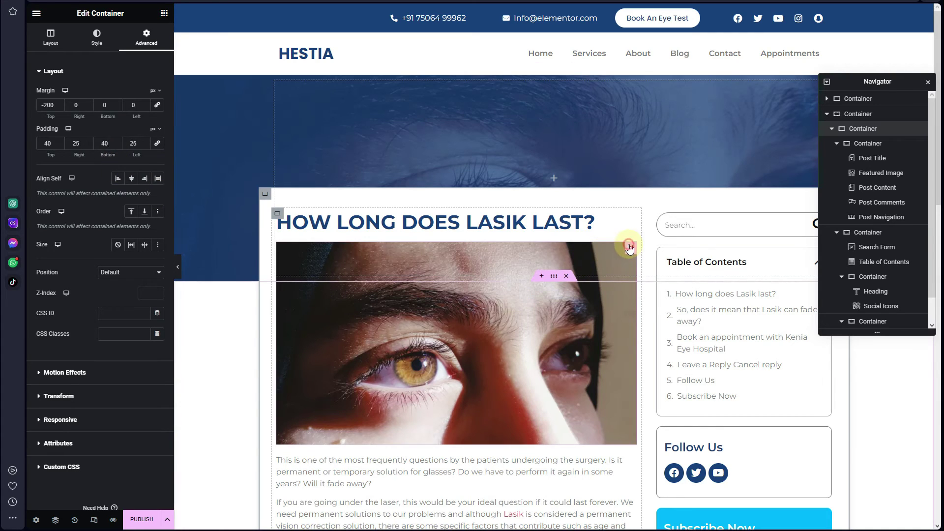
Set the featured image's border radius to 10 px on all corners and preview the post layout
{"action": "left_click", "coordinate": [627, 247]}
{"action": "left_click", "coordinate": [98, 36]}
{"action": "left_click", "coordinate": [51, 302]}
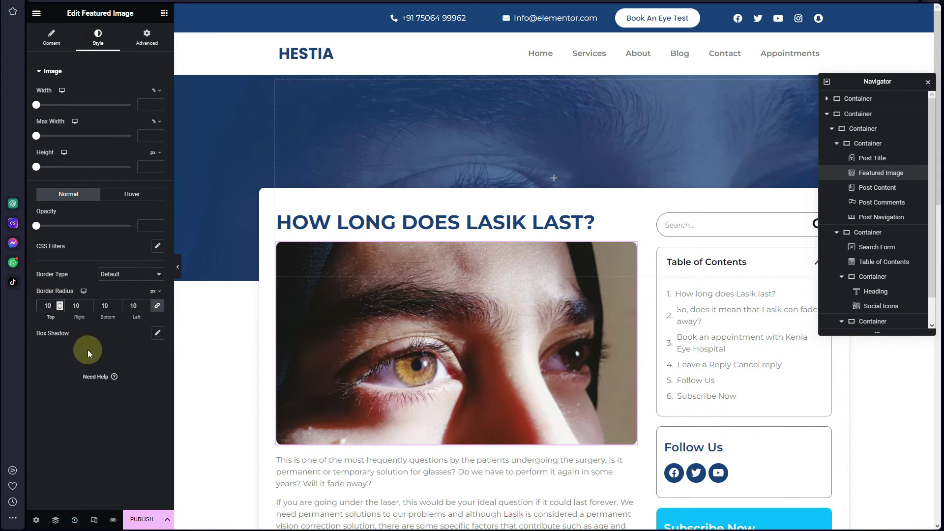
{"action": "left_click", "coordinate": [177, 267]}
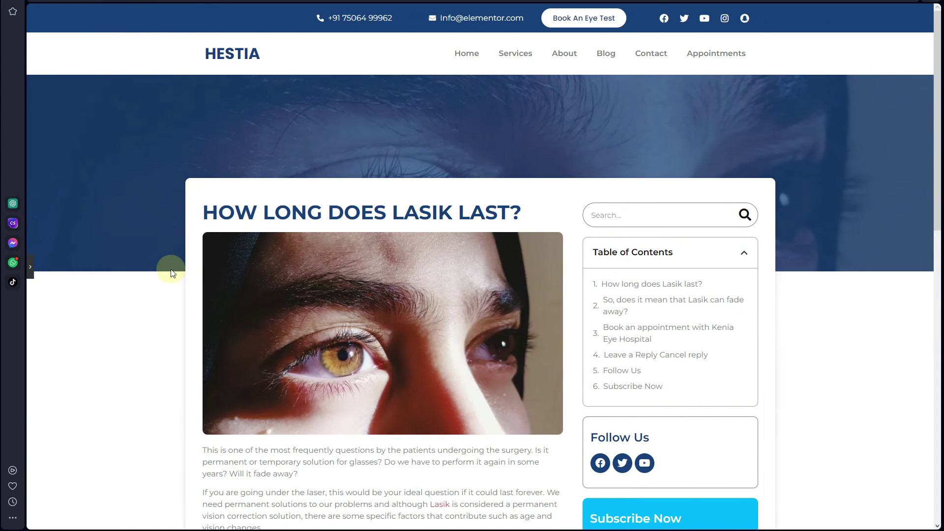
{"action": "scroll", "coordinate": [172, 272], "scroll_direction": "down", "scroll_amount": 4}
{"action": "scroll", "coordinate": [172, 273], "scroll_direction": "down", "scroll_amount": 10}
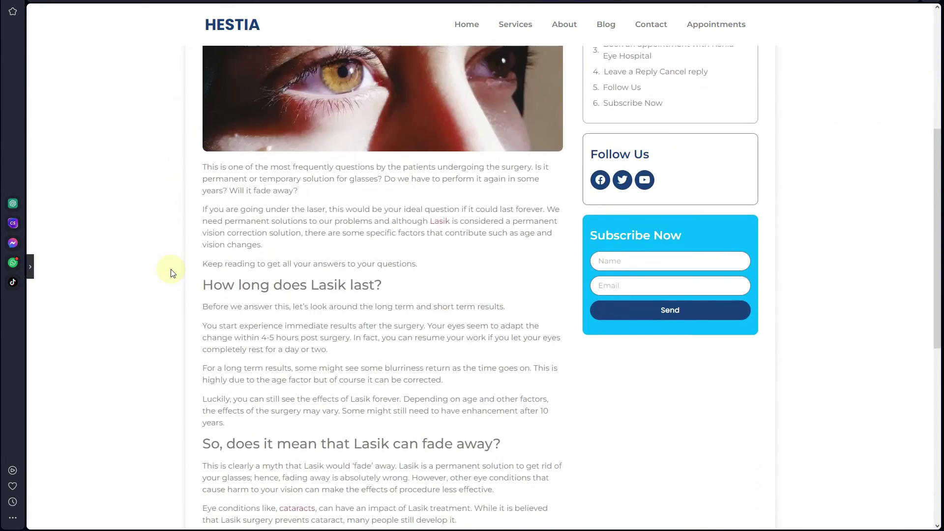
{"action": "scroll", "coordinate": [170, 285], "scroll_direction": "up", "scroll_amount": 14}
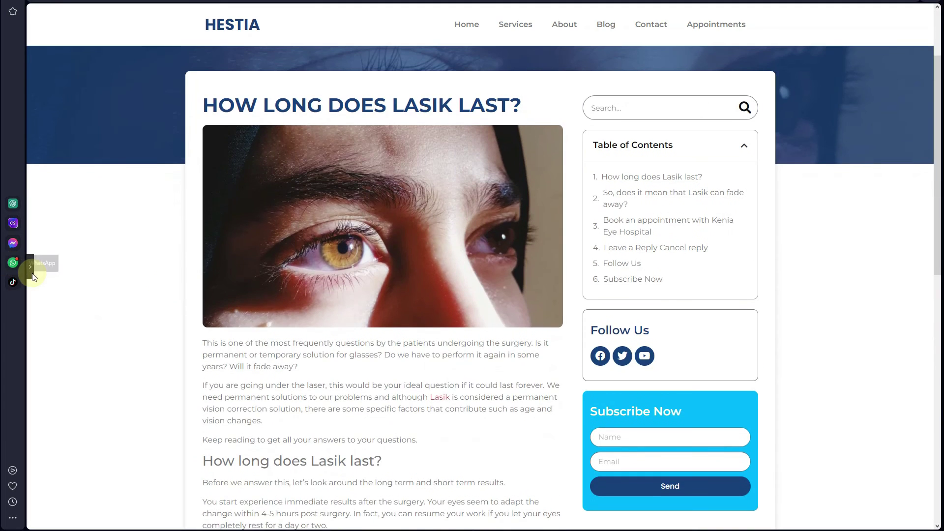
{"action": "left_click", "coordinate": [30, 266]}
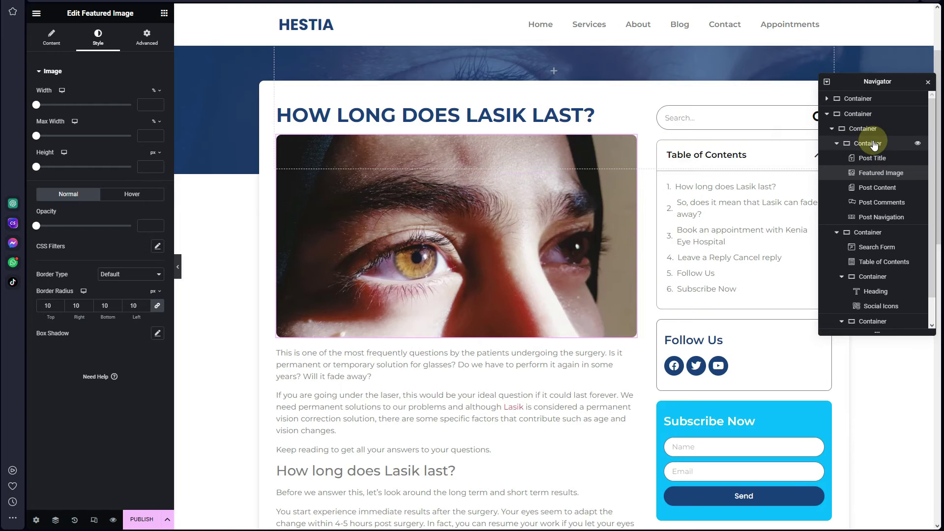
Set the gap between elements of the inner content container to 30 px and check the spacing down the page
{"action": "left_click", "coordinate": [862, 129]}
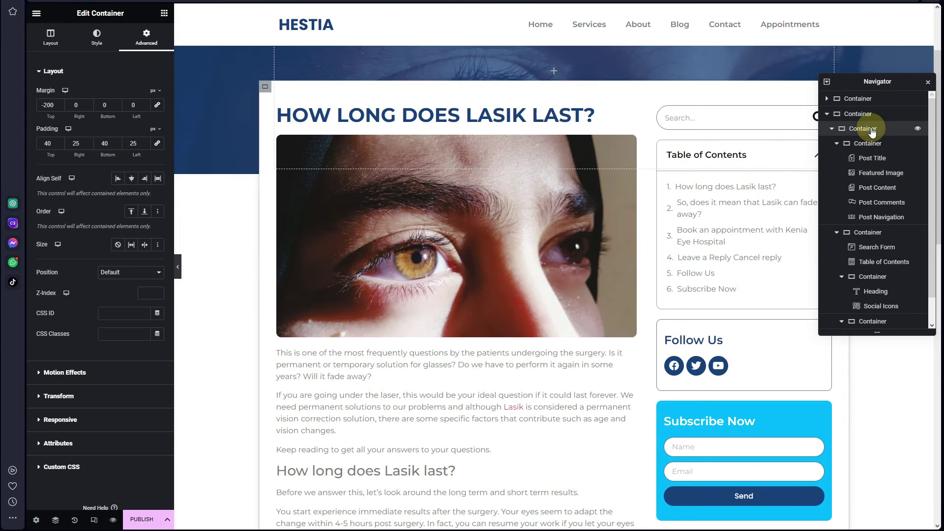
{"action": "left_click", "coordinate": [59, 40]}
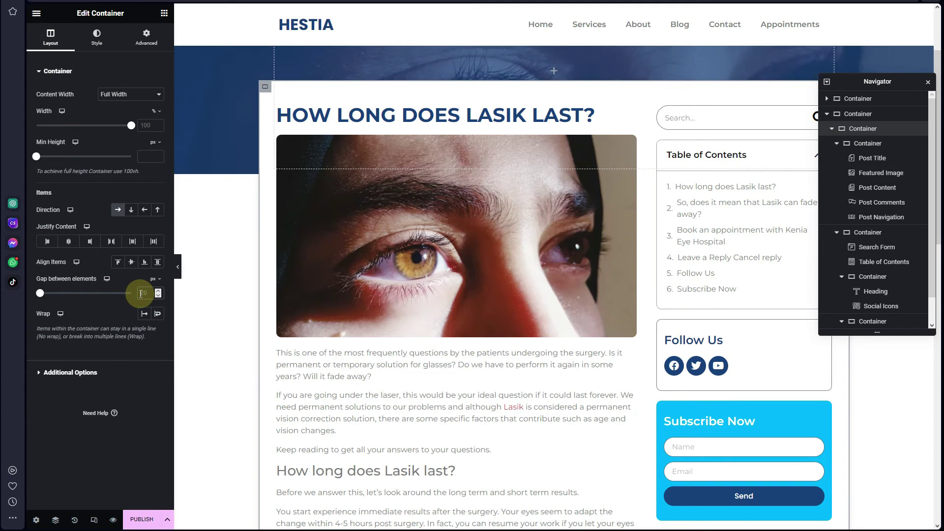
{"action": "type", "text": "30"}
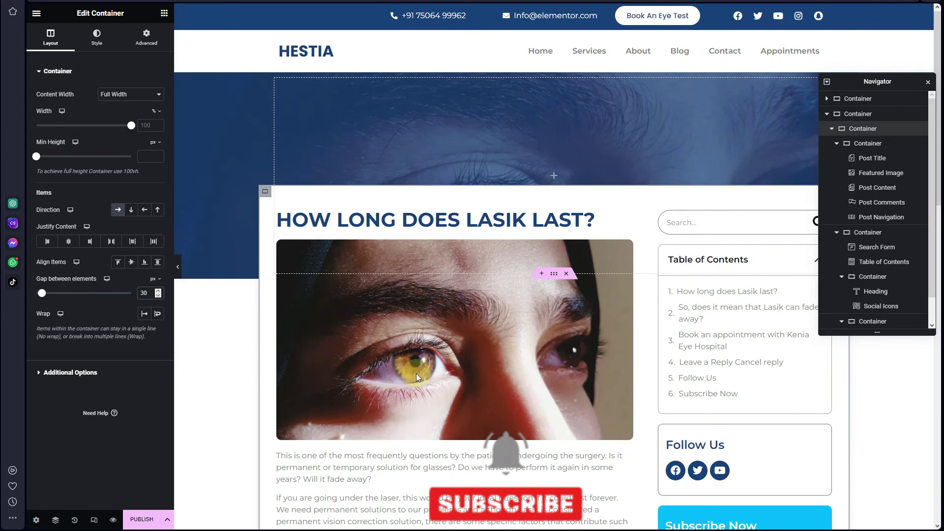
{"action": "scroll", "coordinate": [416, 373], "scroll_direction": "down", "scroll_amount": 20}
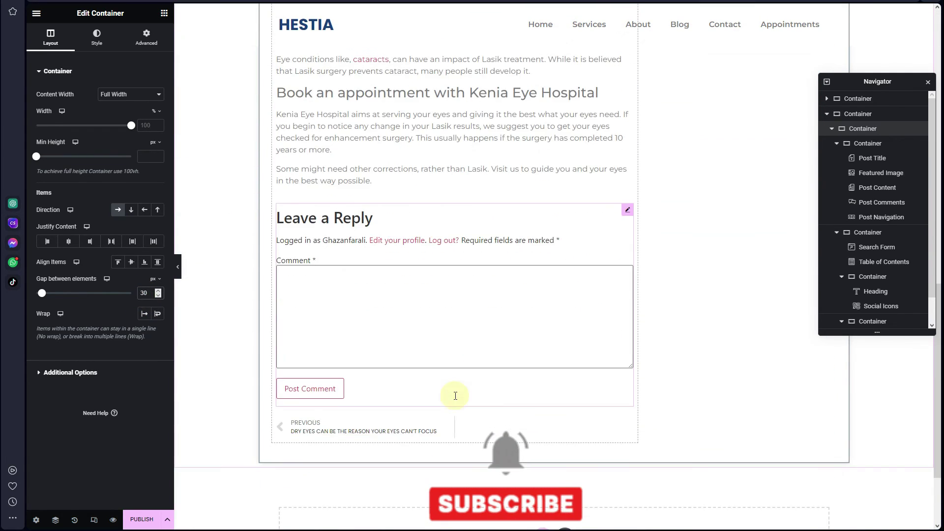
{"action": "scroll", "coordinate": [455, 396], "scroll_direction": "up", "scroll_amount": 11}
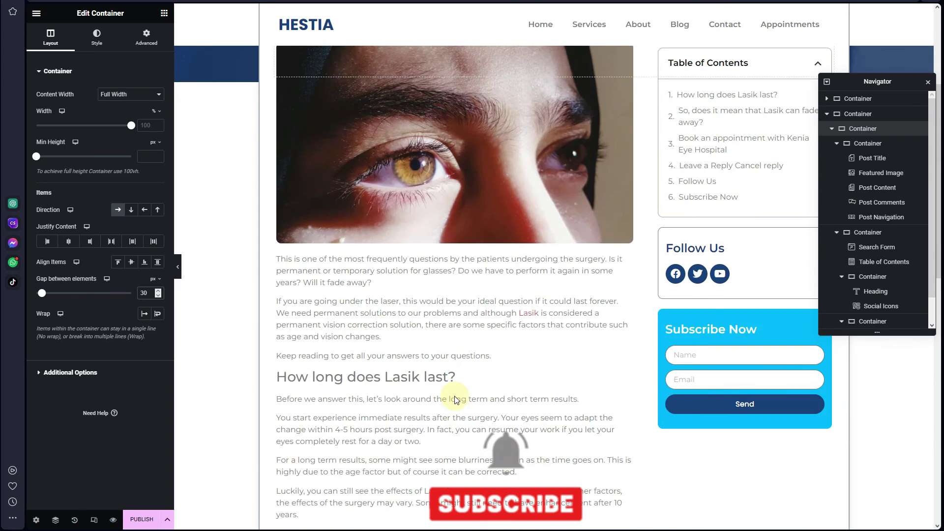
{"action": "scroll", "coordinate": [455, 398], "scroll_direction": "up", "scroll_amount": 2}
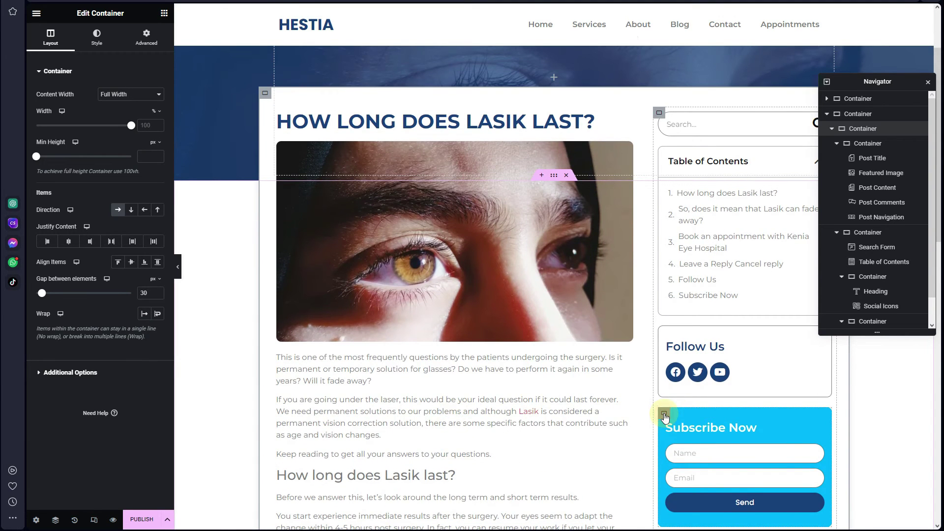
Make the Subscribe Now container sticky to the top, on desktop only
{"action": "left_click", "coordinate": [664, 415]}
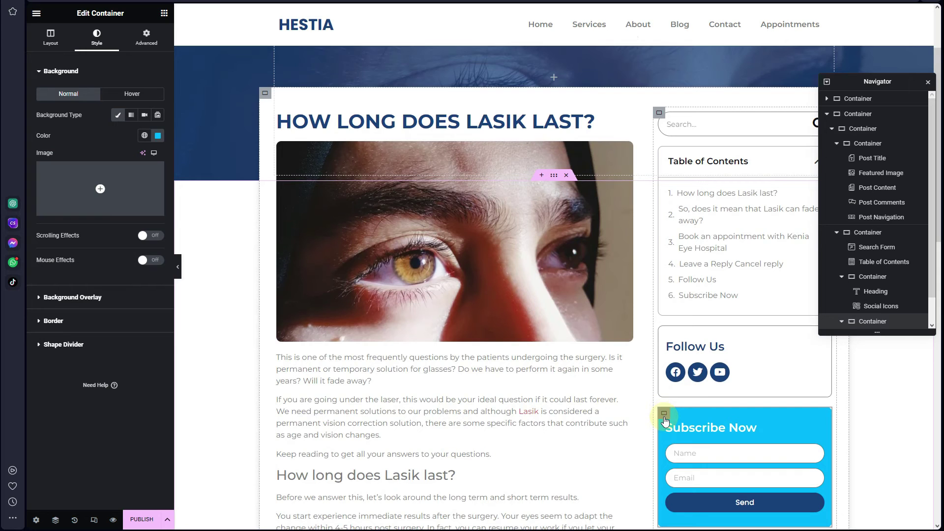
{"action": "left_click", "coordinate": [141, 43]}
{"action": "left_click", "coordinate": [142, 42]}
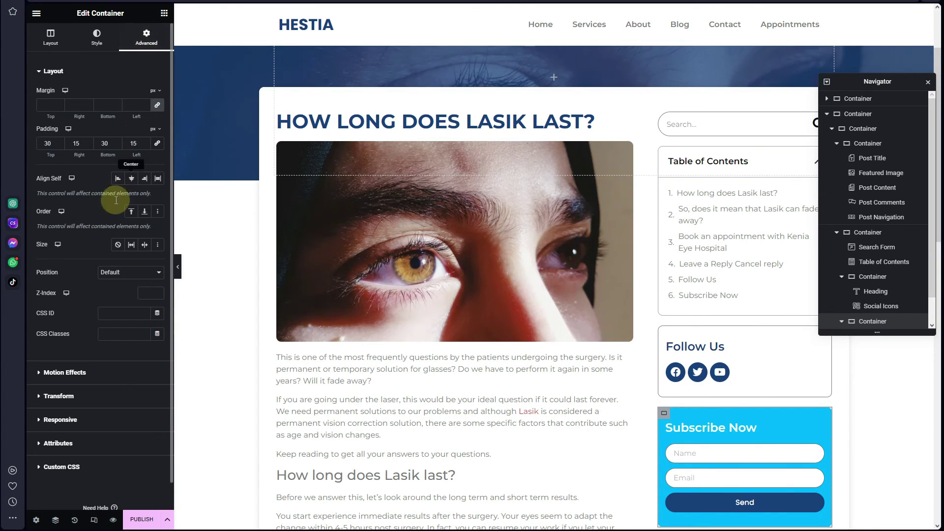
{"action": "left_click", "coordinate": [79, 381]}
{"action": "left_click", "coordinate": [118, 168]}
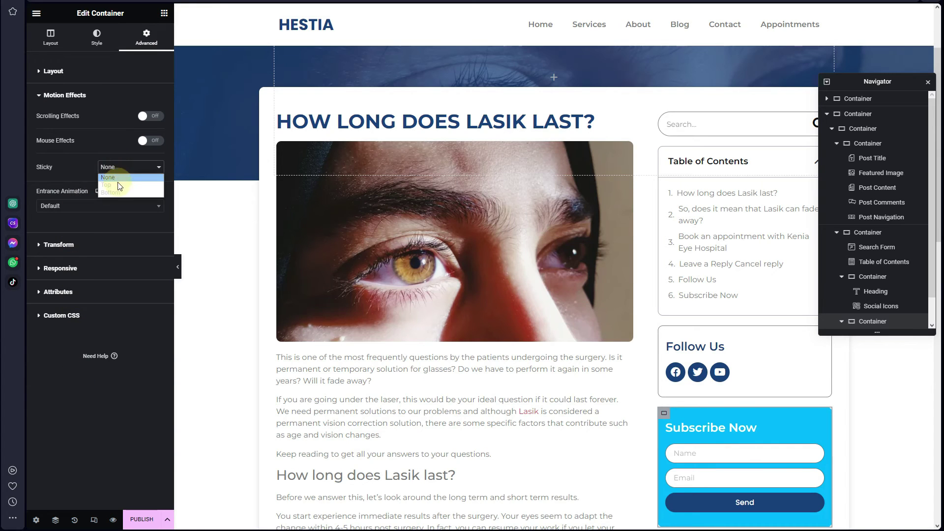
{"action": "left_click", "coordinate": [117, 186]}
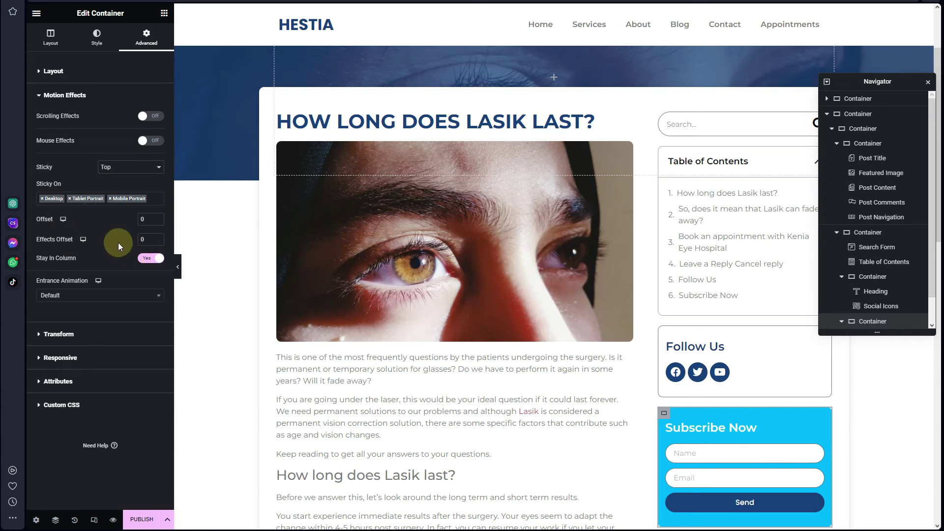
{"action": "left_click", "coordinate": [70, 199]}
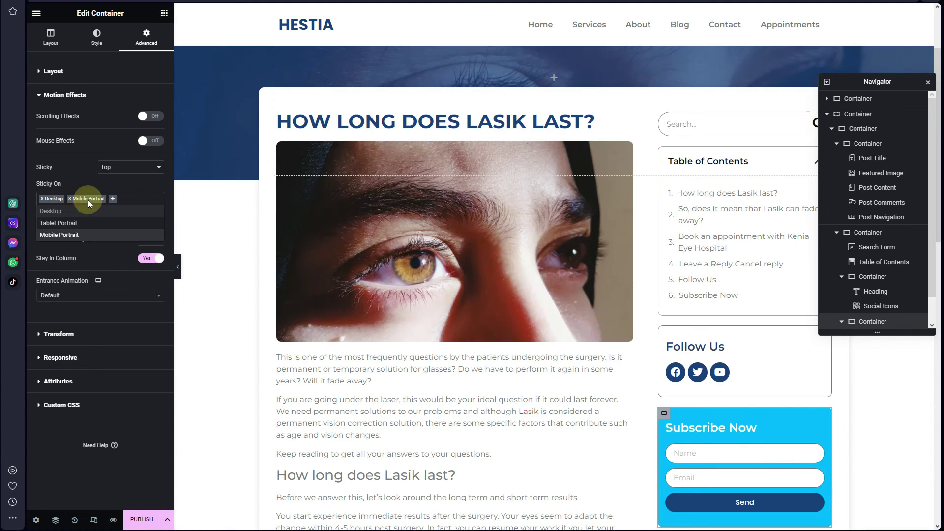
{"action": "left_click", "coordinate": [70, 199]}
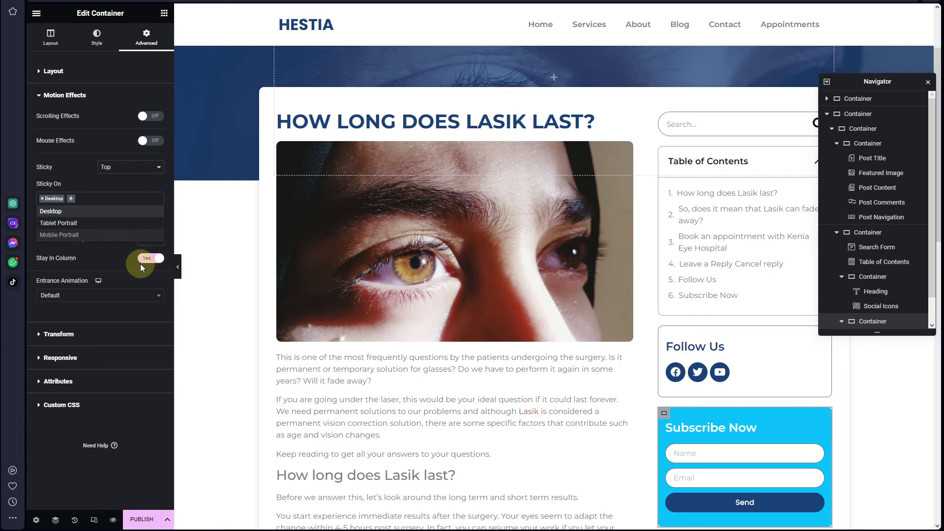
Preview the page without the editing panel and examine how the sticky Subscribe Now box sits against the header while scrolling
{"action": "left_click", "coordinate": [180, 270]}
{"action": "scroll", "coordinate": [153, 326], "scroll_direction": "down", "scroll_amount": 8}
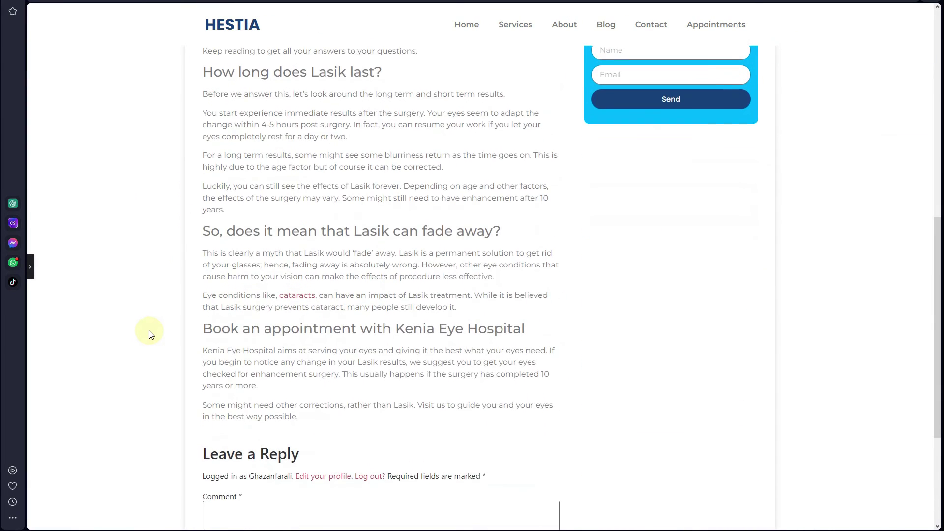
{"action": "scroll", "coordinate": [151, 334], "scroll_direction": "down", "scroll_amount": 4}
{"action": "scroll", "coordinate": [150, 332], "scroll_direction": "up", "scroll_amount": 2}
{"action": "scroll", "coordinate": [150, 333], "scroll_direction": "up", "scroll_amount": 1}
{"action": "scroll", "coordinate": [89, 280], "scroll_direction": "up", "scroll_amount": 3}
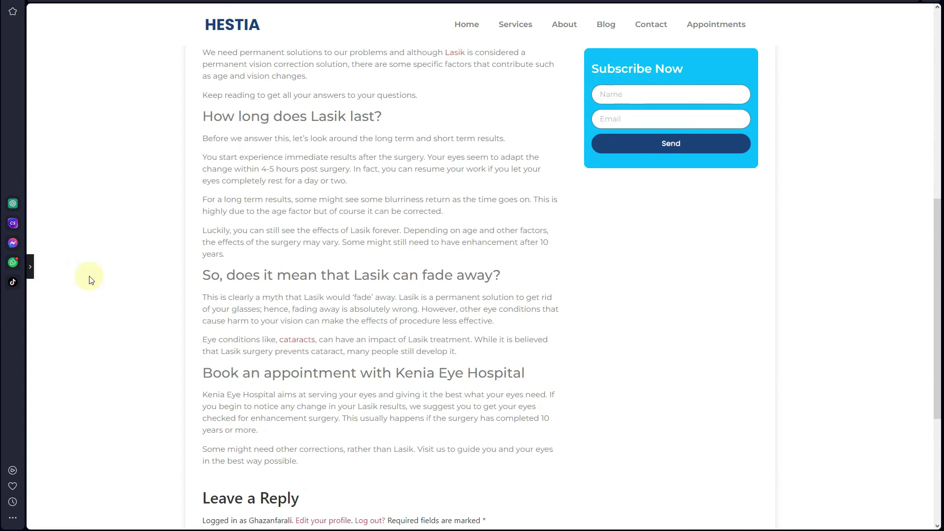
{"action": "scroll", "coordinate": [89, 279], "scroll_direction": "down", "scroll_amount": 1}
{"action": "scroll", "coordinate": [89, 279], "scroll_direction": "down", "scroll_amount": 2}
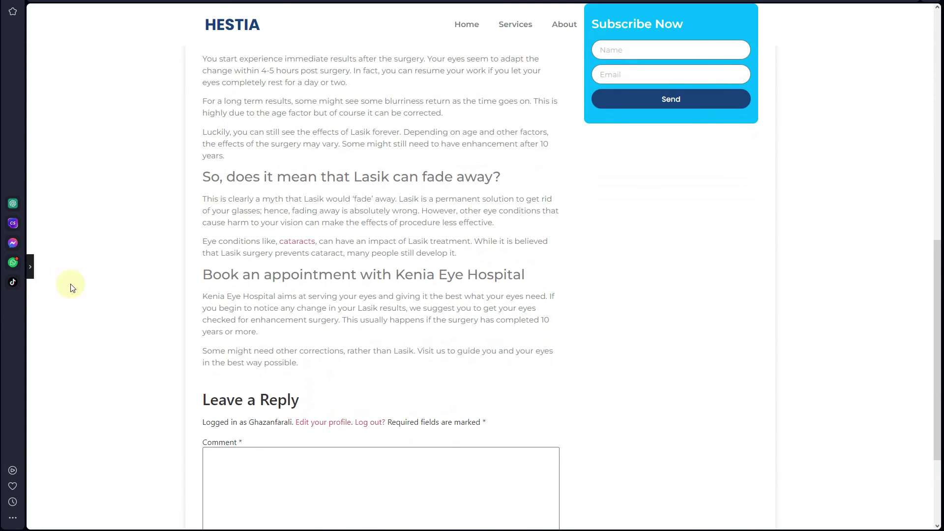
Set the sticky offset of the Subscribe Now container to 100 and check its position along the page
{"action": "left_click", "coordinate": [31, 267]}
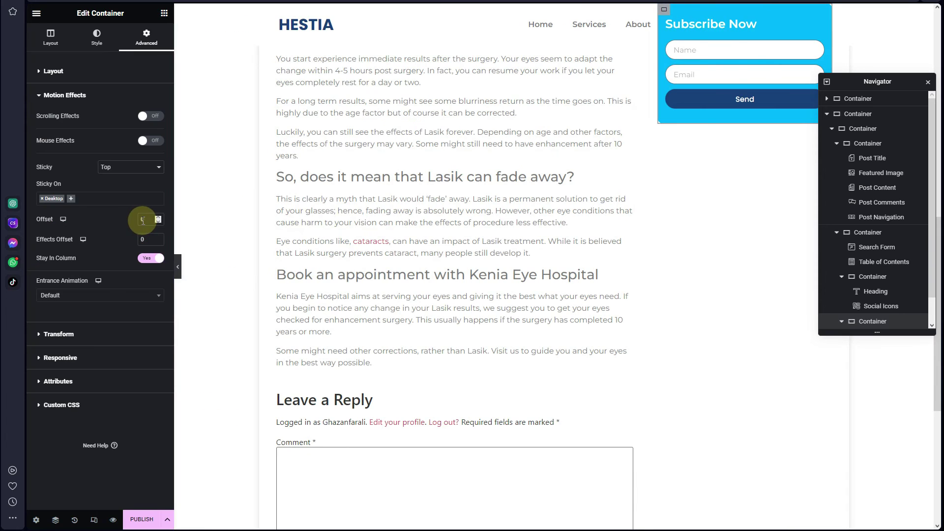
{"action": "type", "text": "40"}
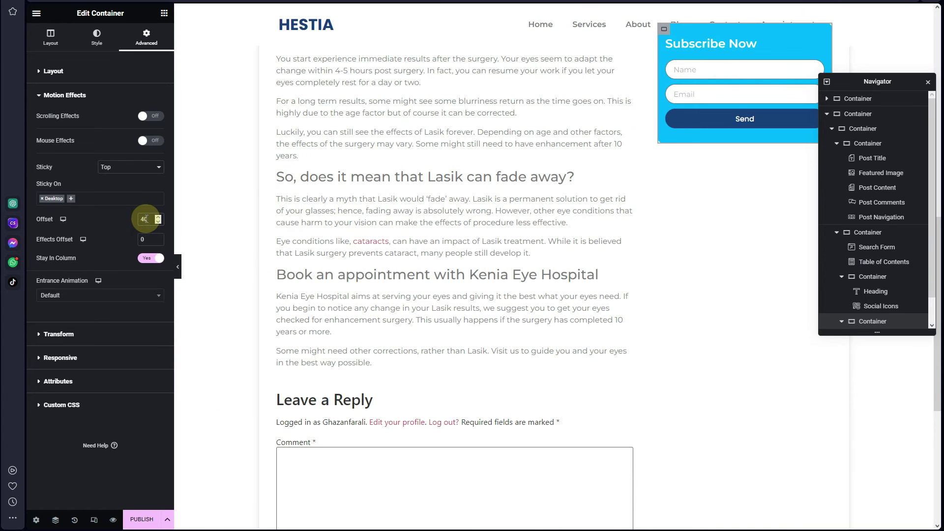
{"action": "double_click", "coordinate": [144, 219]}
{"action": "type", "text": "80"}
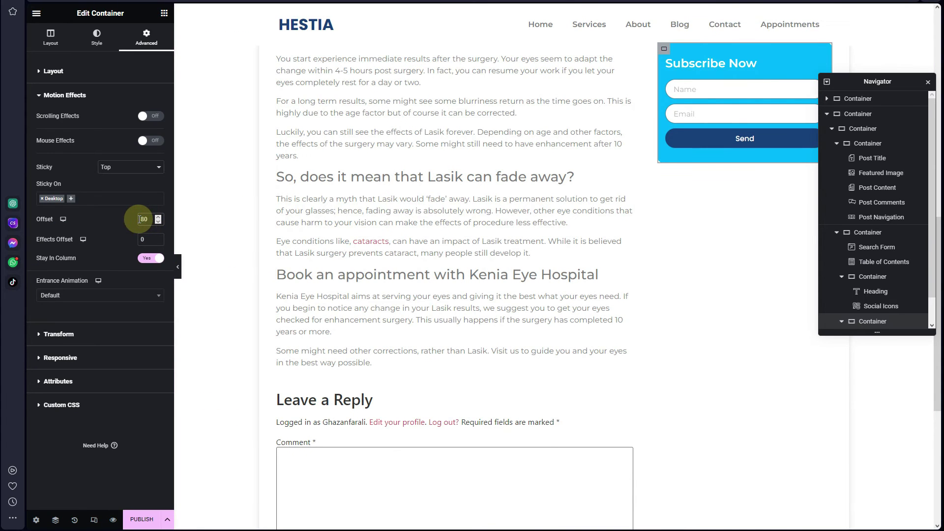
{"action": "scroll", "coordinate": [294, 285], "scroll_direction": "down", "scroll_amount": 3}
{"action": "scroll", "coordinate": [295, 319], "scroll_direction": "up", "scroll_amount": 4}
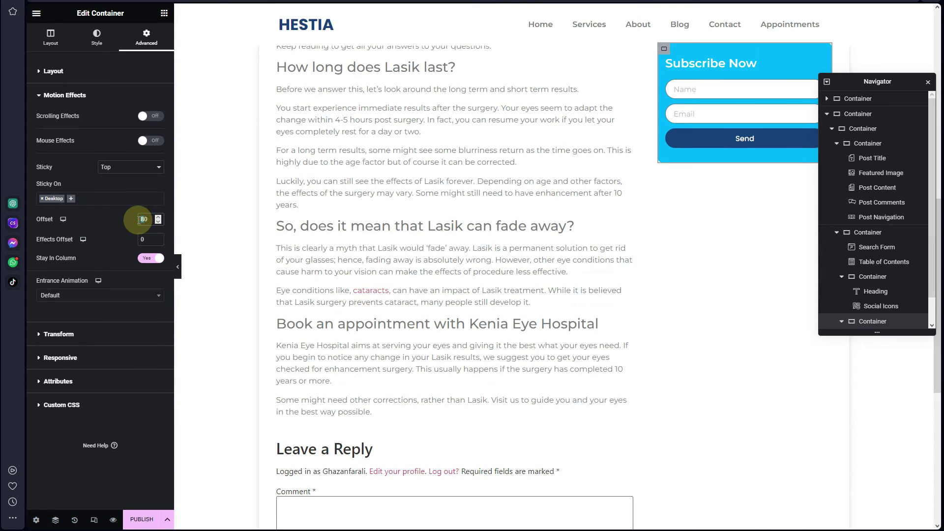
{"action": "type", "text": "100"}
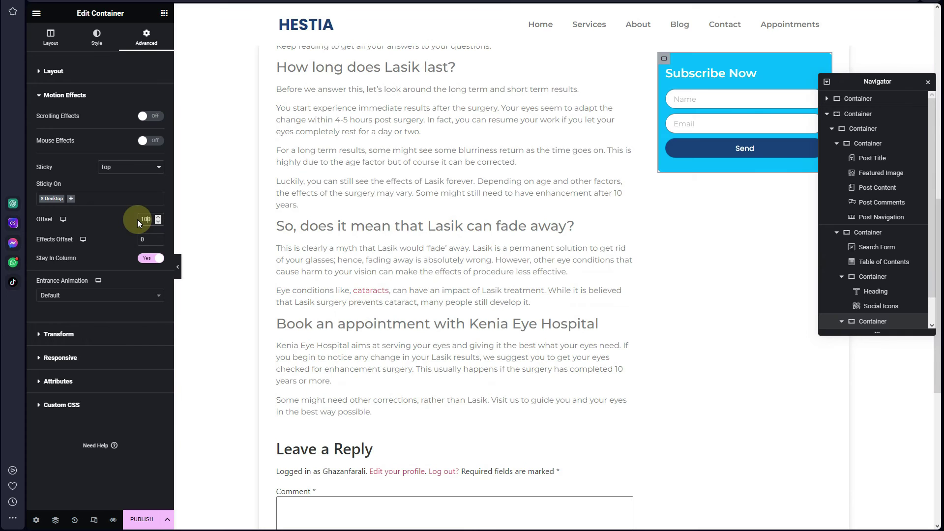
{"action": "scroll", "coordinate": [475, 310], "scroll_direction": "down", "scroll_amount": 5}
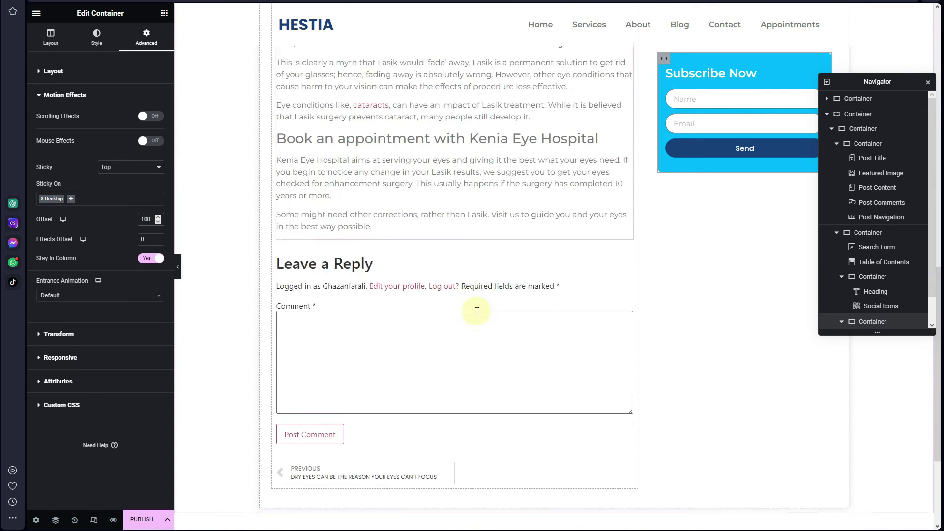
{"action": "scroll", "coordinate": [474, 319], "scroll_direction": "down", "scroll_amount": 2}
{"action": "scroll", "coordinate": [472, 329], "scroll_direction": "up", "scroll_amount": 9}
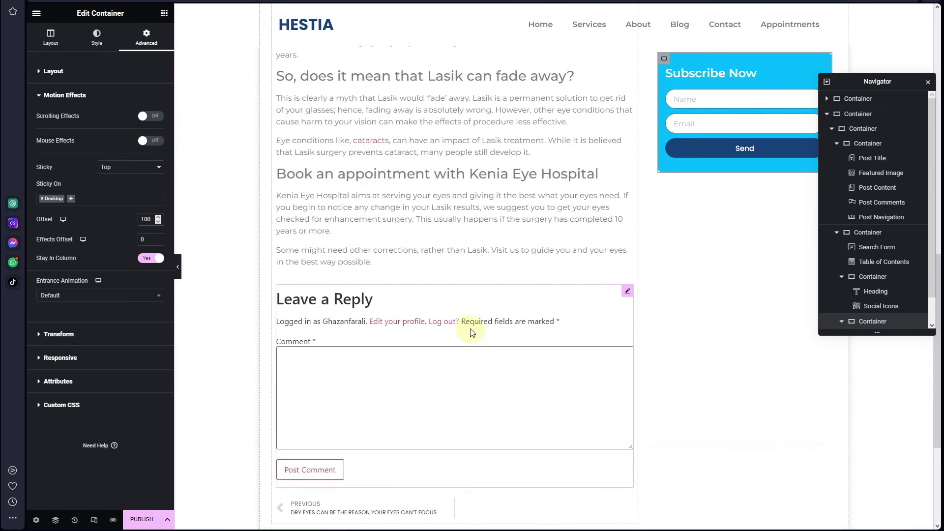
{"action": "scroll", "coordinate": [470, 329], "scroll_direction": "up", "scroll_amount": 10}
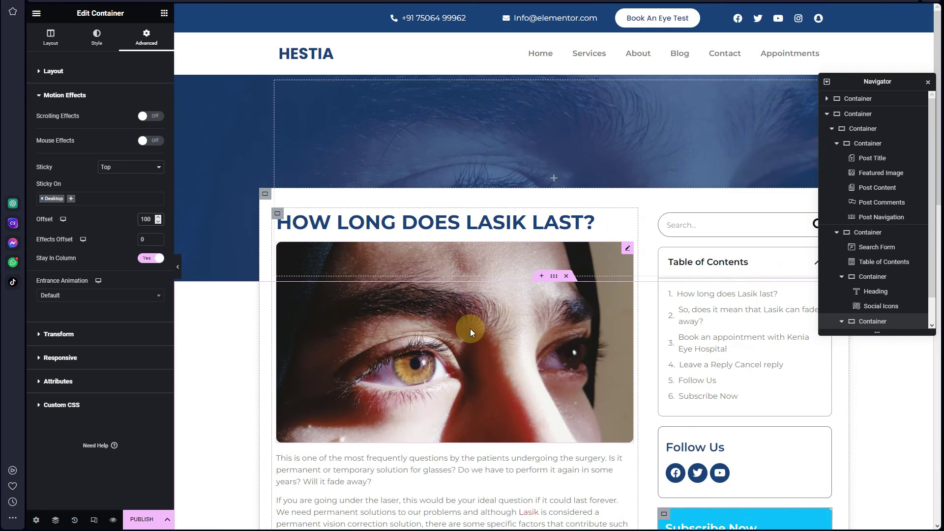
Close the Navigator and preview the whole post layout on desktop without the editing panel
{"action": "left_click", "coordinate": [927, 82]}
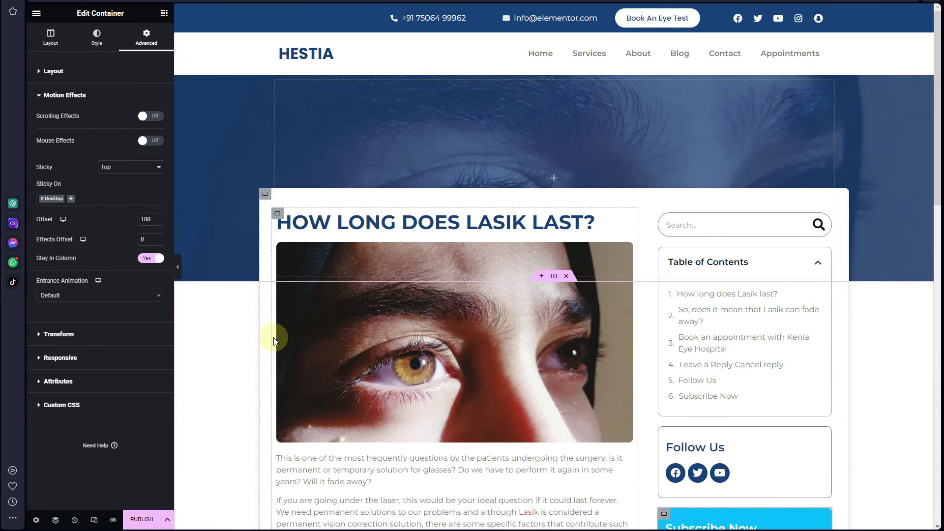
{"action": "left_click", "coordinate": [178, 268]}
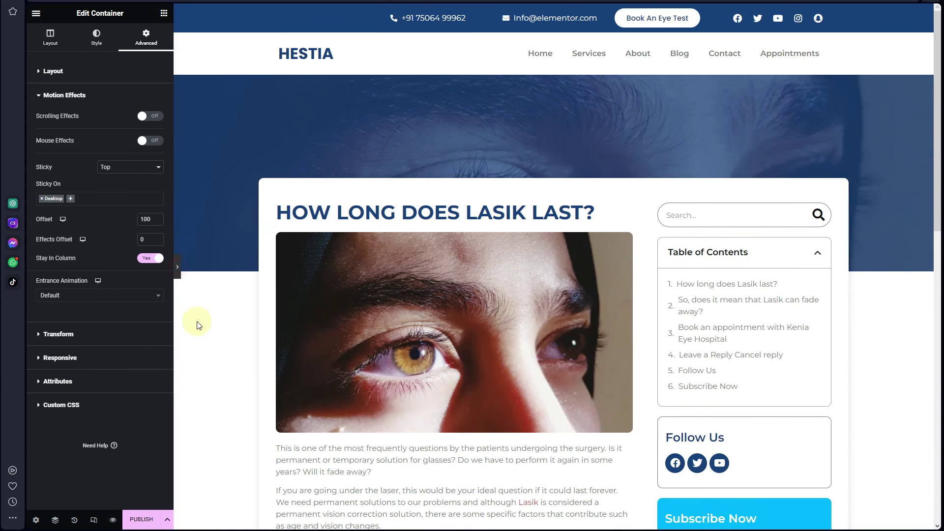
{"action": "scroll", "coordinate": [186, 364], "scroll_direction": "down", "scroll_amount": 7}
{"action": "scroll", "coordinate": [174, 384], "scroll_direction": "down", "scroll_amount": 7}
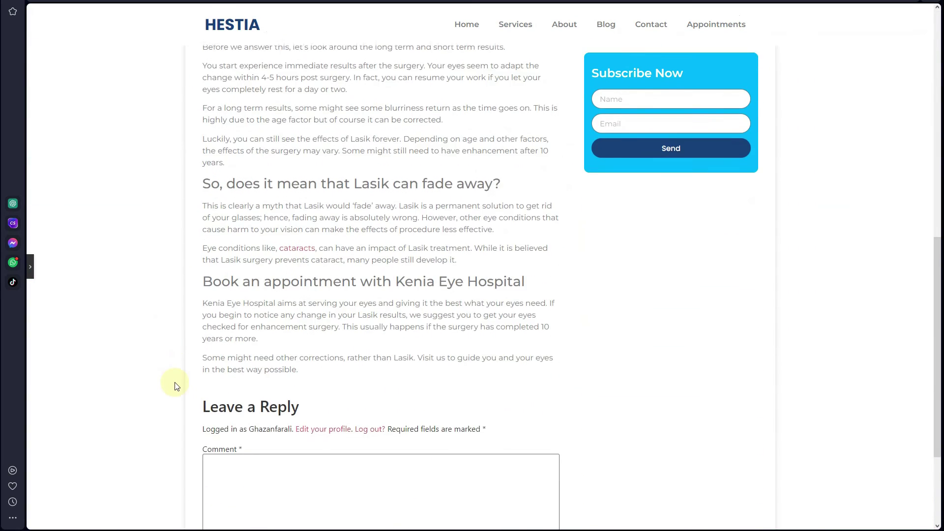
{"action": "scroll", "coordinate": [176, 385], "scroll_direction": "up", "scroll_amount": 15}
{"action": "left_click", "coordinate": [33, 271]}
Switch to the Tablet Portrait responsive view and check the post layout down the page
{"action": "left_click", "coordinate": [94, 521]}
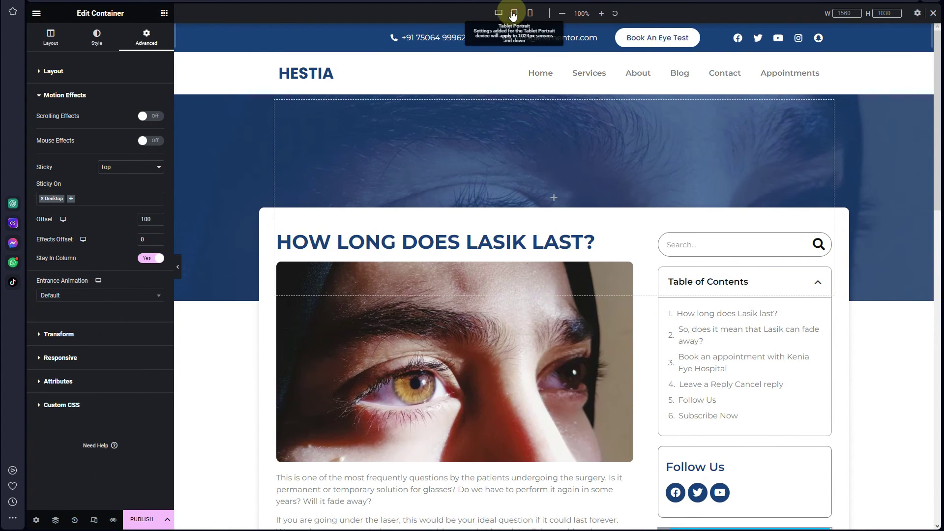
{"action": "left_click", "coordinate": [514, 14]}
{"action": "scroll", "coordinate": [573, 284], "scroll_direction": "down", "scroll_amount": 6}
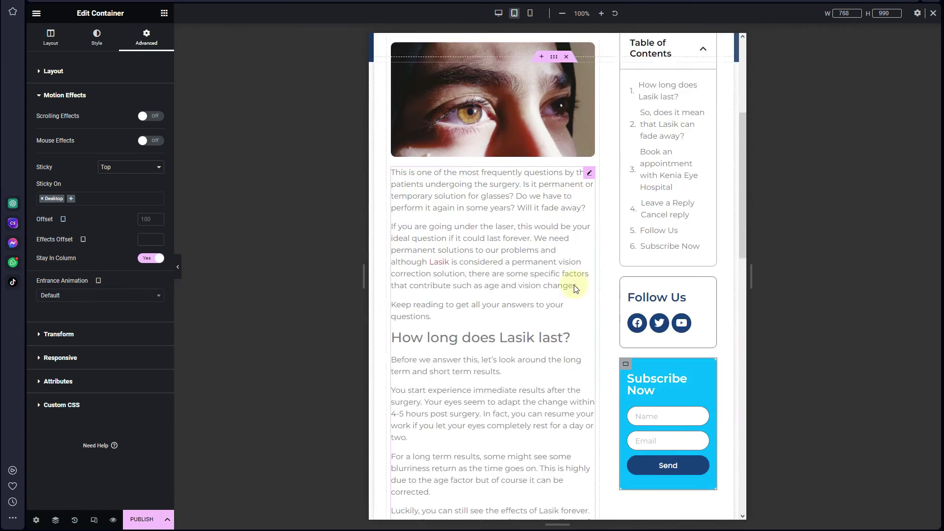
{"action": "scroll", "coordinate": [573, 293], "scroll_direction": "down", "scroll_amount": 15}
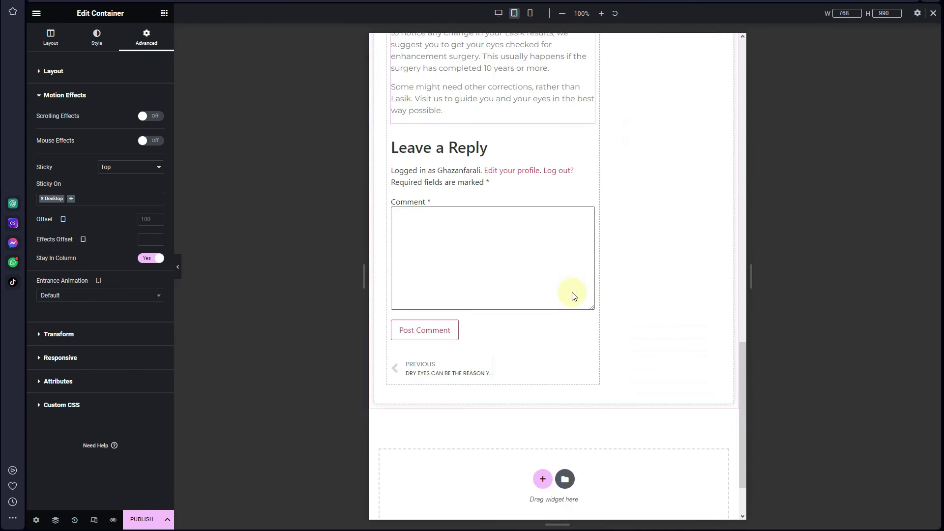
{"action": "scroll", "coordinate": [572, 293], "scroll_direction": "up", "scroll_amount": 20}
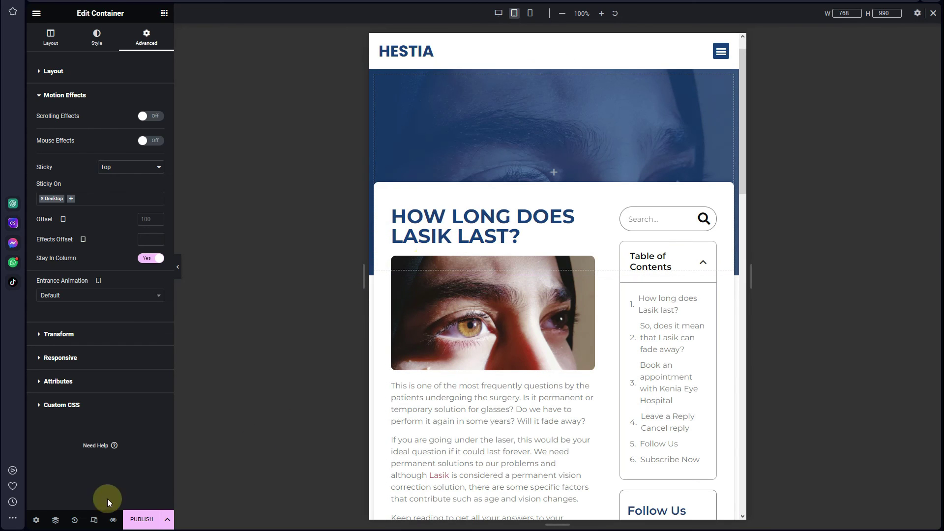
Reopen the Navigator, set the inner content container to wrap its items on tablet, and check the stacked layout
{"action": "left_click", "coordinate": [57, 520]}
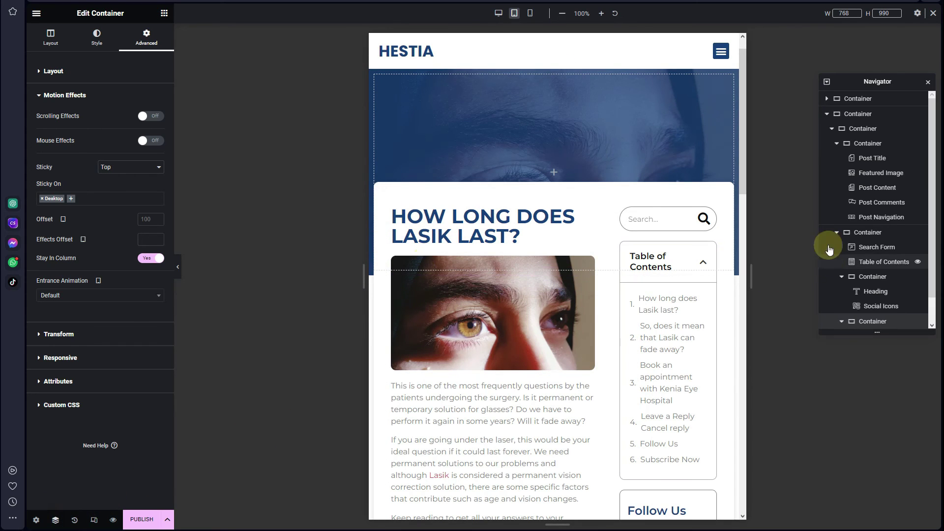
{"action": "left_click", "coordinate": [857, 135]}
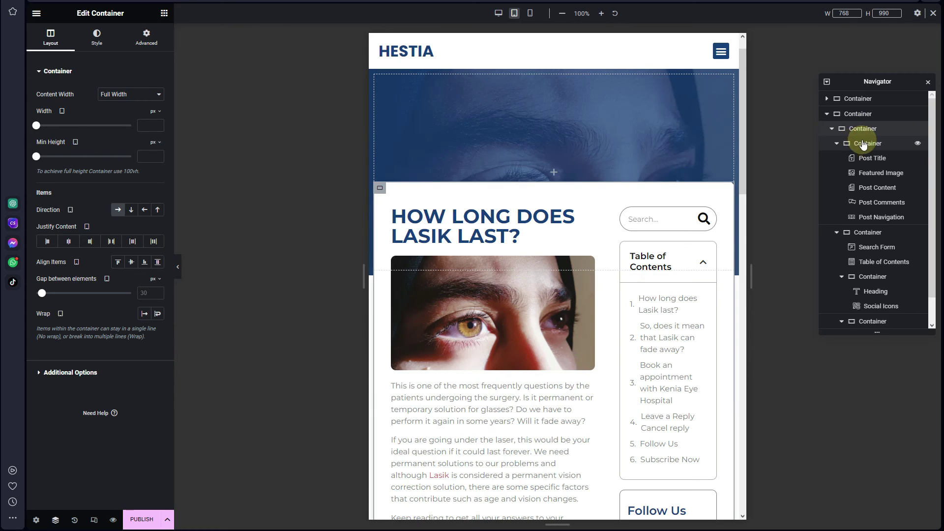
{"action": "left_click", "coordinate": [158, 314]}
{"action": "scroll", "coordinate": [564, 327], "scroll_direction": "down", "scroll_amount": 15}
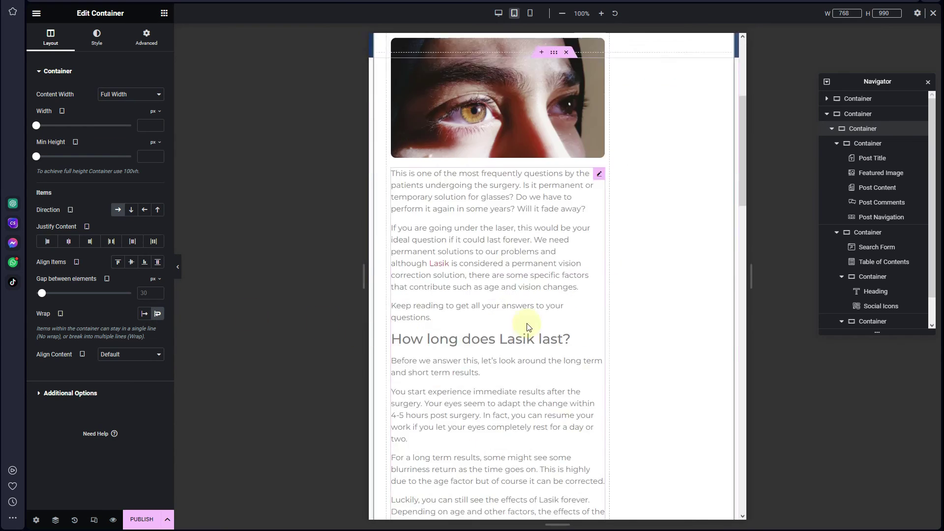
{"action": "scroll", "coordinate": [565, 333], "scroll_direction": "down", "scroll_amount": 6}
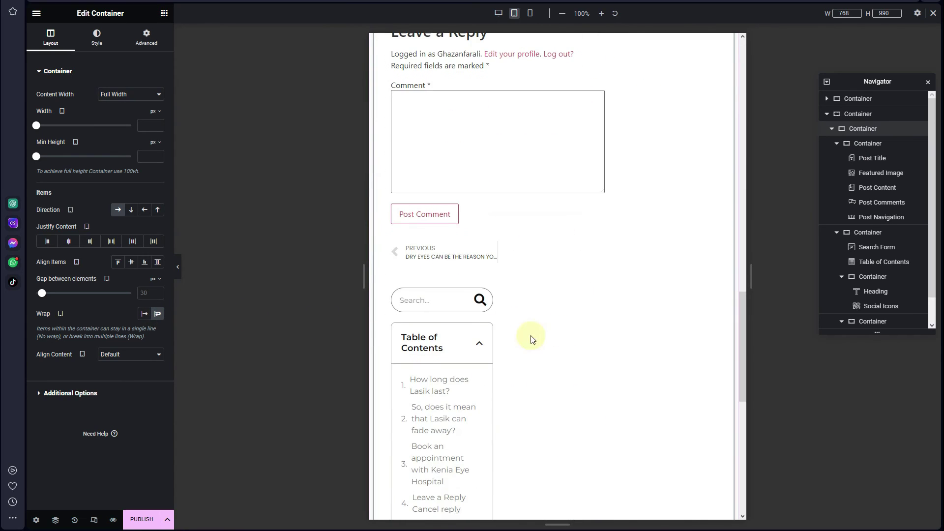
{"action": "scroll", "coordinate": [605, 339], "scroll_direction": "up", "scroll_amount": 15}
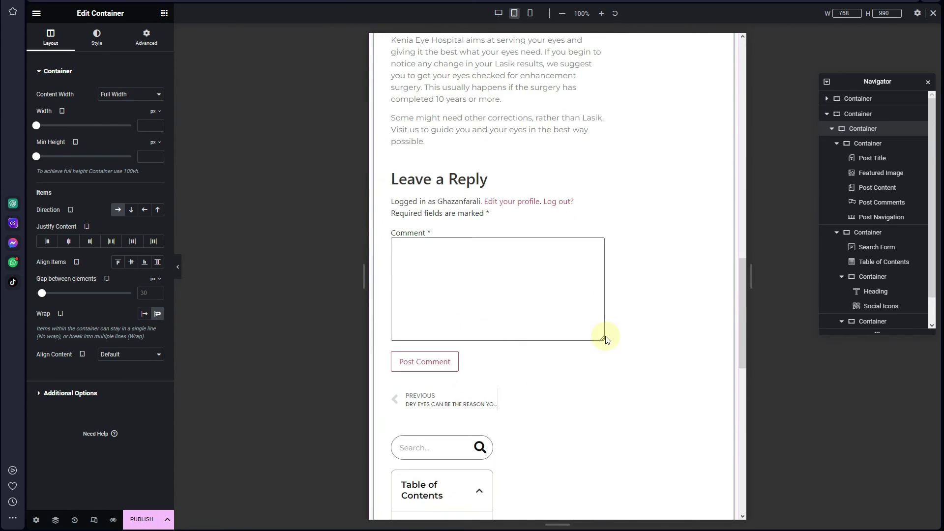
Set the tablet width of the post content column container to 100%
{"action": "left_click", "coordinate": [869, 143]}
{"action": "scroll", "coordinate": [520, 294], "scroll_direction": "up", "scroll_amount": 10}
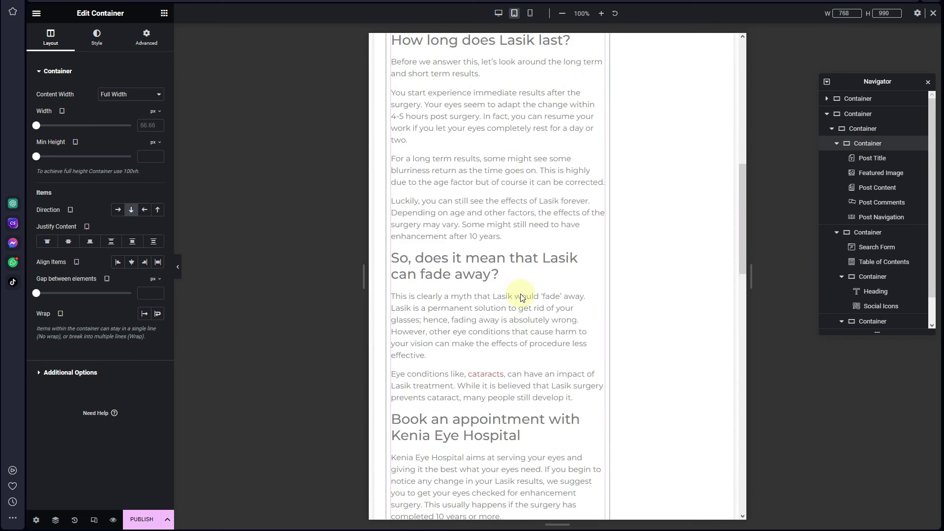
{"action": "left_click", "coordinate": [152, 126]}
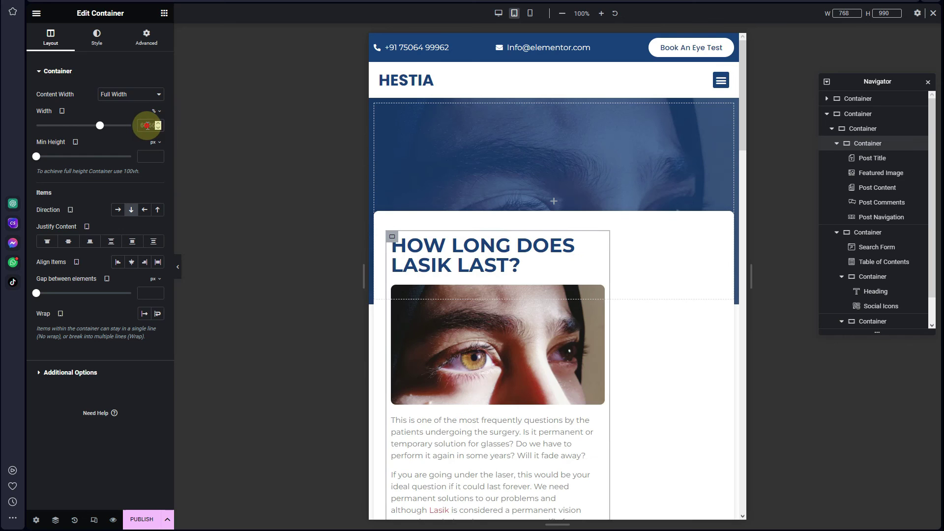
{"action": "type", "text": "100"}
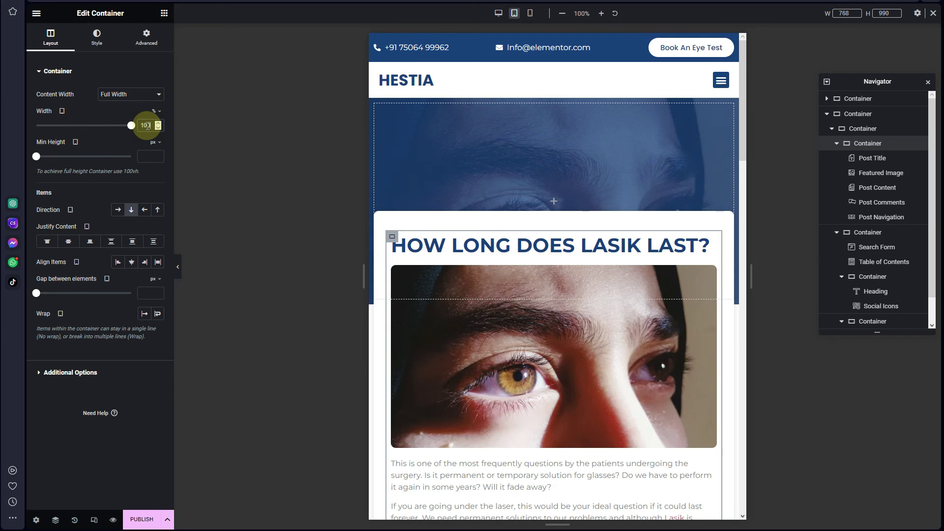
Set the tablet width of the sidebar container to 100%
{"action": "left_click", "coordinate": [866, 232]}
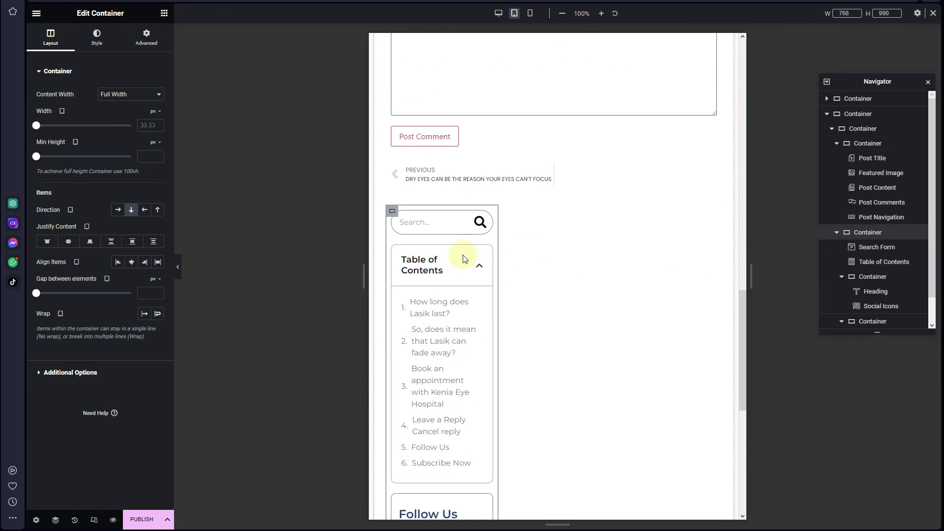
{"action": "left_click", "coordinate": [152, 127]}
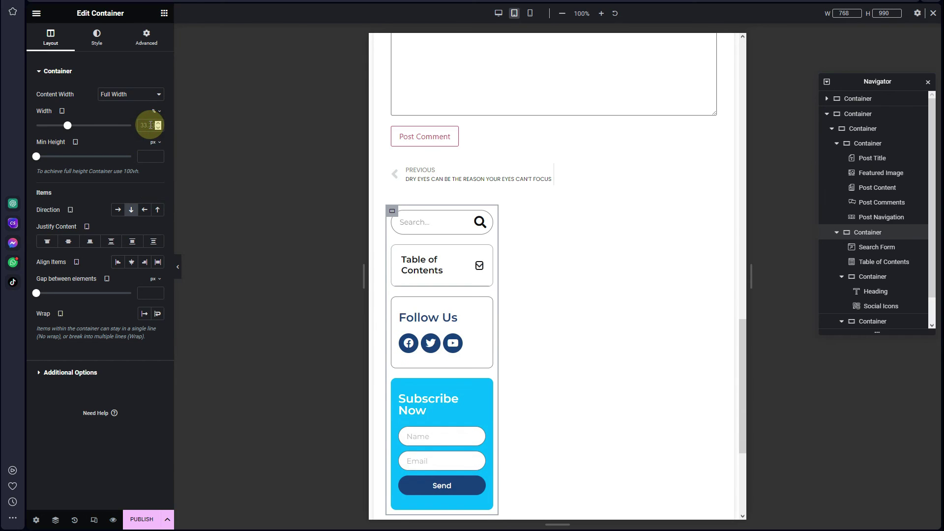
{"action": "type", "text": "100"}
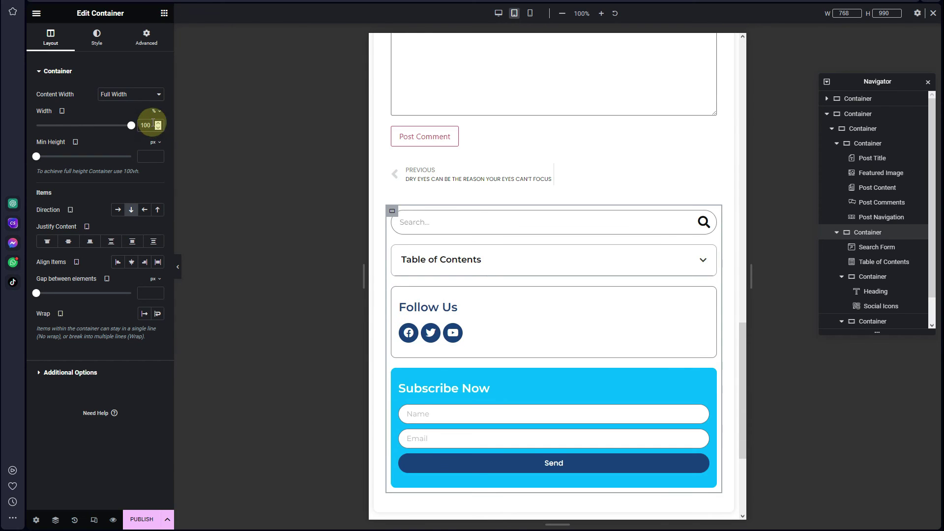
Check the stacked post layout in the tablet view, from the sidebar widgets up to the hero
{"action": "scroll", "coordinate": [544, 260], "scroll_direction": "down", "scroll_amount": 4}
{"action": "scroll", "coordinate": [544, 260], "scroll_direction": "up", "scroll_amount": 9}
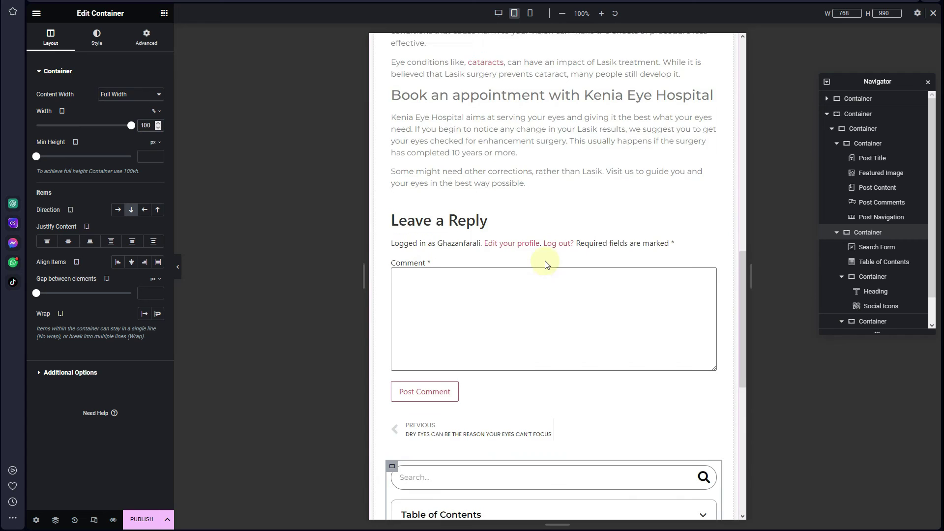
{"action": "scroll", "coordinate": [546, 264], "scroll_direction": "up", "scroll_amount": 15}
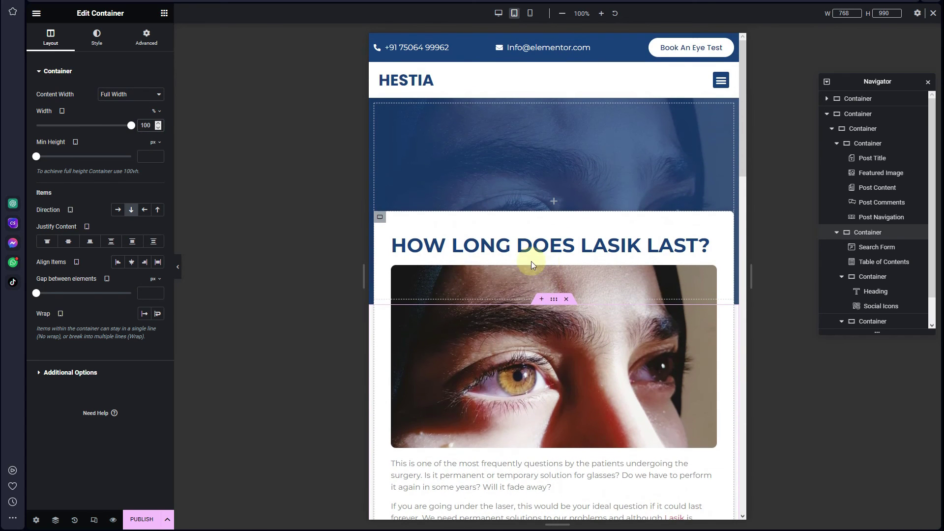
{"action": "scroll", "coordinate": [479, 232], "scroll_direction": "down", "scroll_amount": 4}
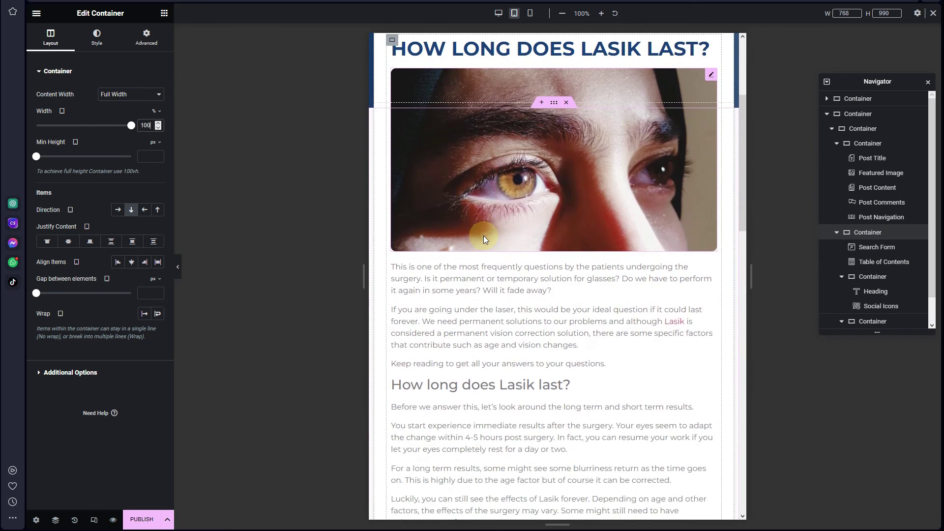
{"action": "scroll", "coordinate": [482, 238], "scroll_direction": "up", "scroll_amount": 4}
Switch to the mobile responsive view and check the post layout down the page
{"action": "left_click", "coordinate": [529, 19]}
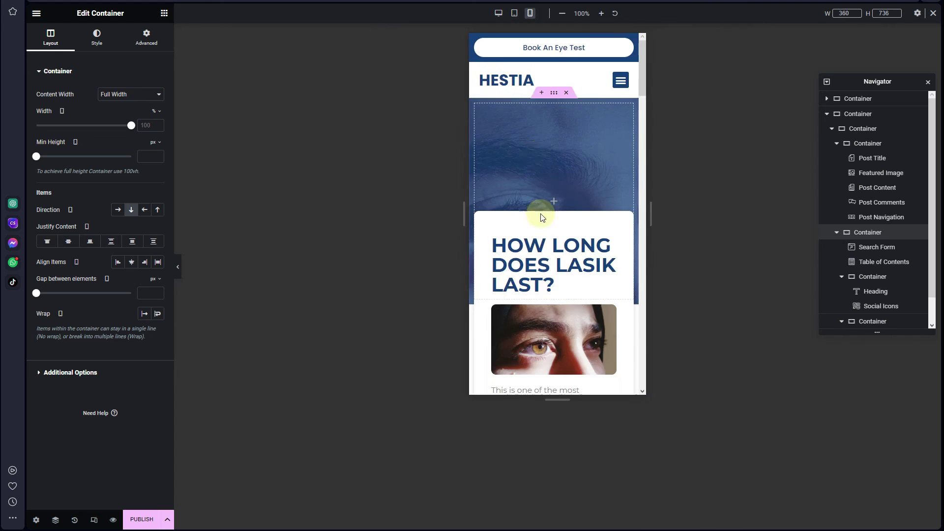
{"action": "scroll", "coordinate": [565, 232], "scroll_direction": "down", "scroll_amount": 15}
{"action": "scroll", "coordinate": [564, 241], "scroll_direction": "down", "scroll_amount": 5}
{"action": "scroll", "coordinate": [562, 257], "scroll_direction": "up", "scroll_amount": 14}
{"action": "scroll", "coordinate": [561, 265], "scroll_direction": "up", "scroll_amount": 12}
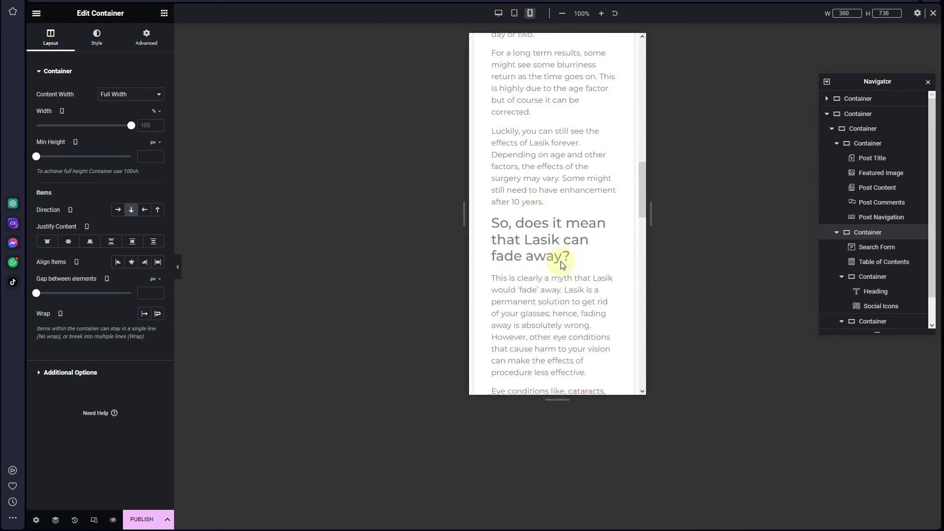
{"action": "scroll", "coordinate": [561, 265], "scroll_direction": "up", "scroll_amount": 3}
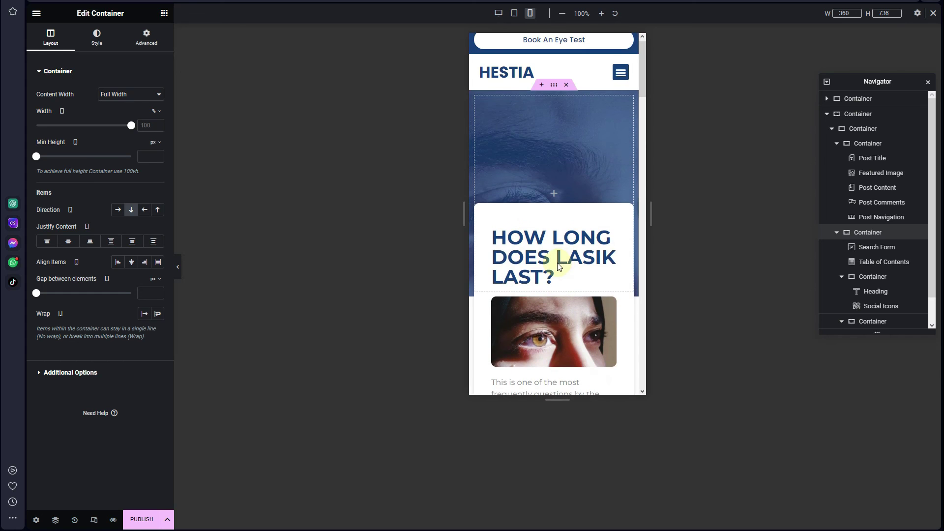
Set the inner content container's mobile padding to 40 px top and bottom and 15 px right and left, with the values unlinked
{"action": "left_click", "coordinate": [857, 147]}
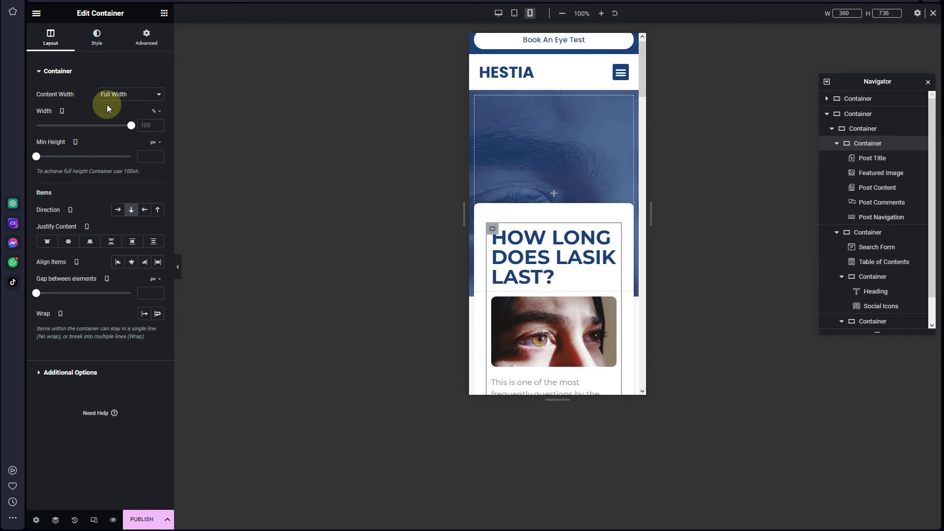
{"action": "left_click", "coordinate": [852, 129]}
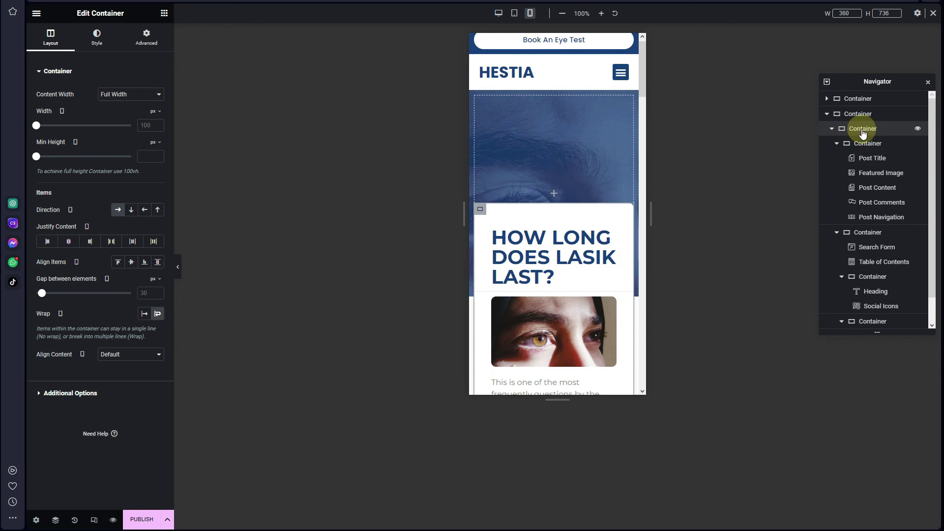
{"action": "left_click", "coordinate": [155, 44]}
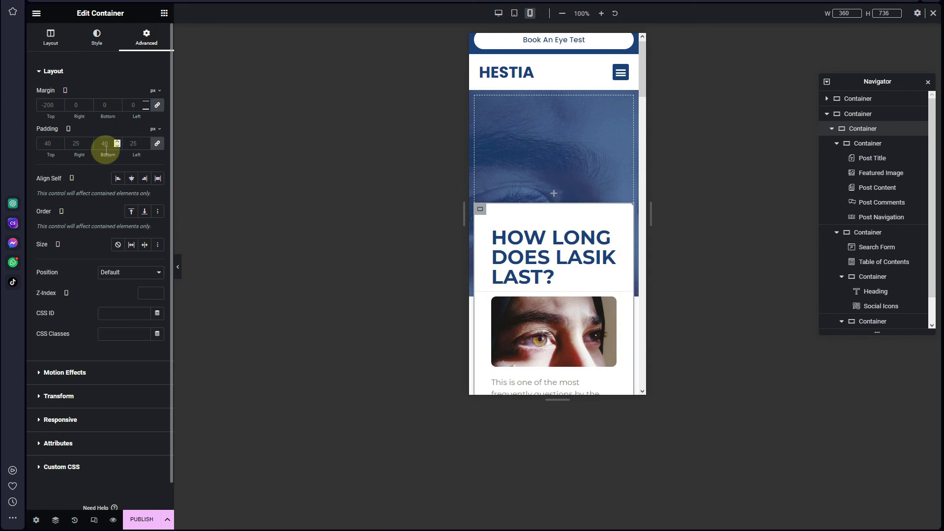
{"action": "left_click", "coordinate": [158, 144]}
{"action": "left_click_drag", "start_coordinate": [54, 148], "coordinate": [51, 150]}
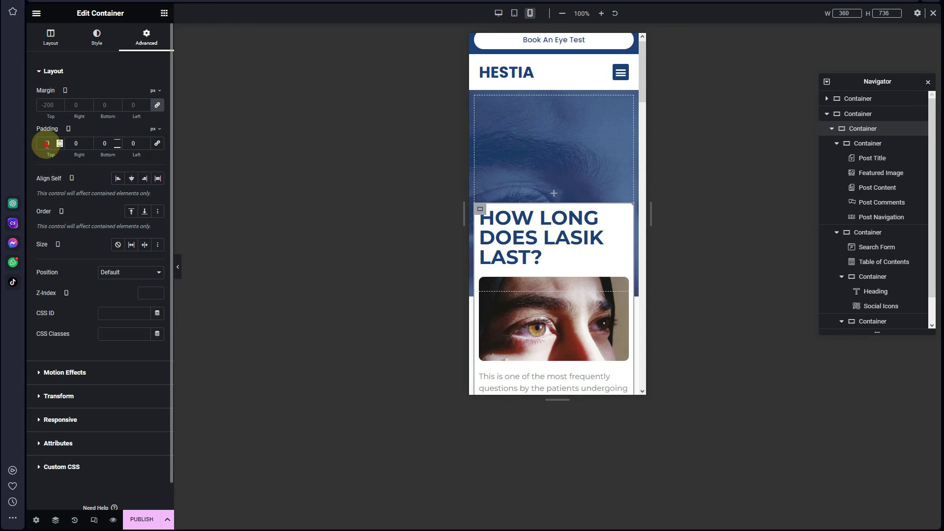
{"action": "type", "text": "40 "}
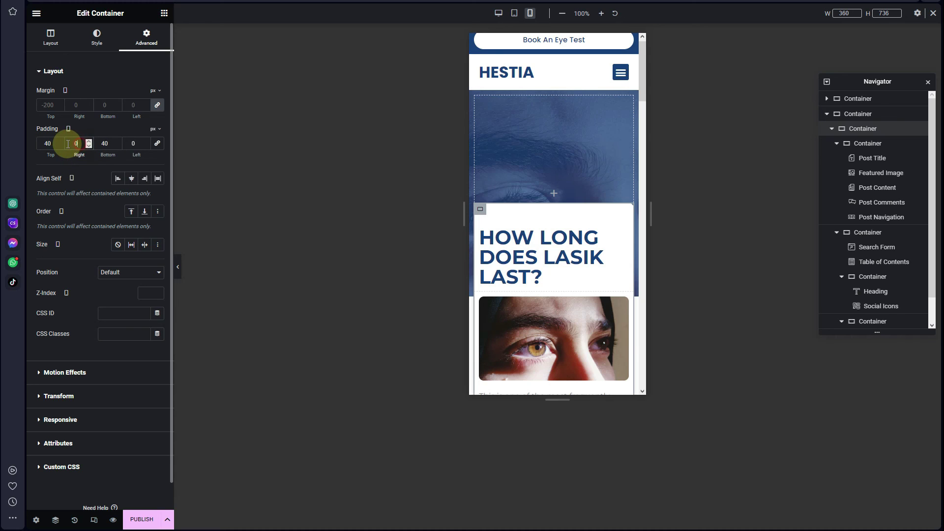
{"action": "type", "text": "15 40 "}
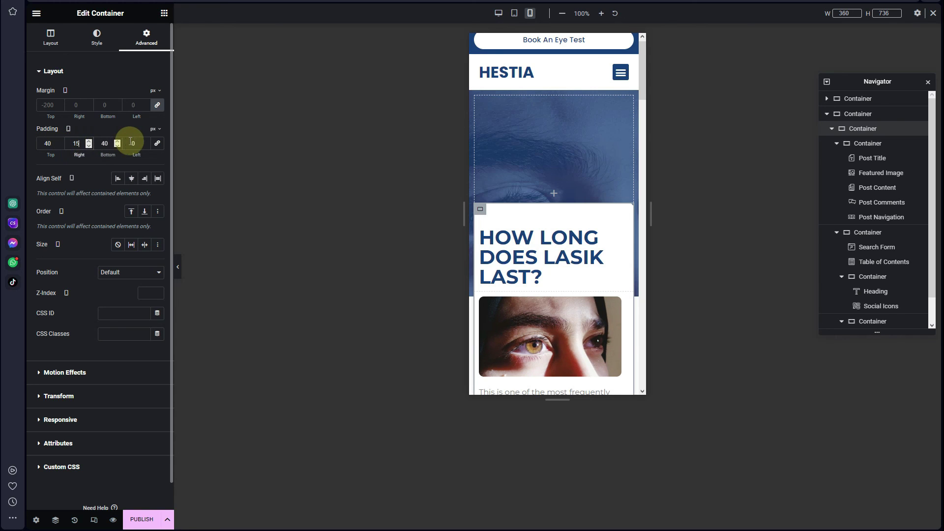
{"action": "type", "text": "15"}
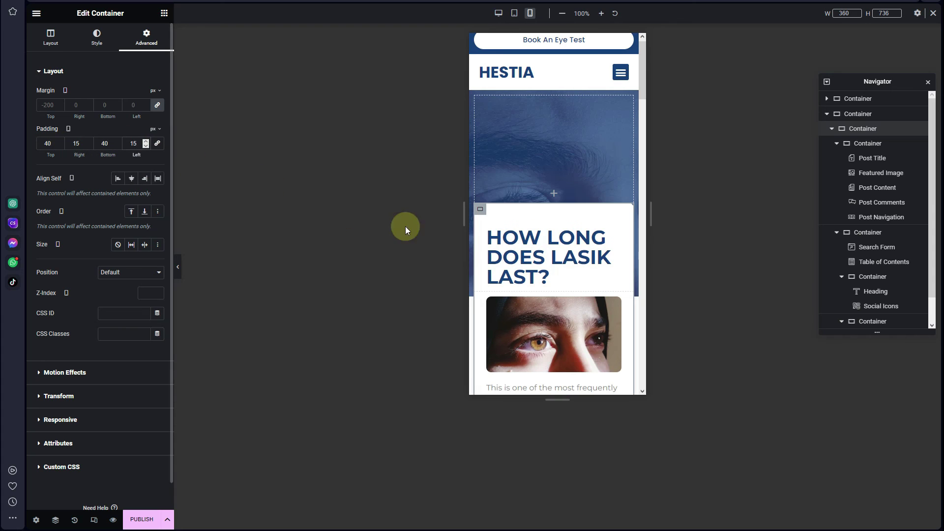
Set the sidebar container's mobile padding to 0 px on all sides
{"action": "scroll", "coordinate": [572, 277], "scroll_direction": "down", "scroll_amount": 4}
{"action": "scroll", "coordinate": [572, 276], "scroll_direction": "down", "scroll_amount": 12}
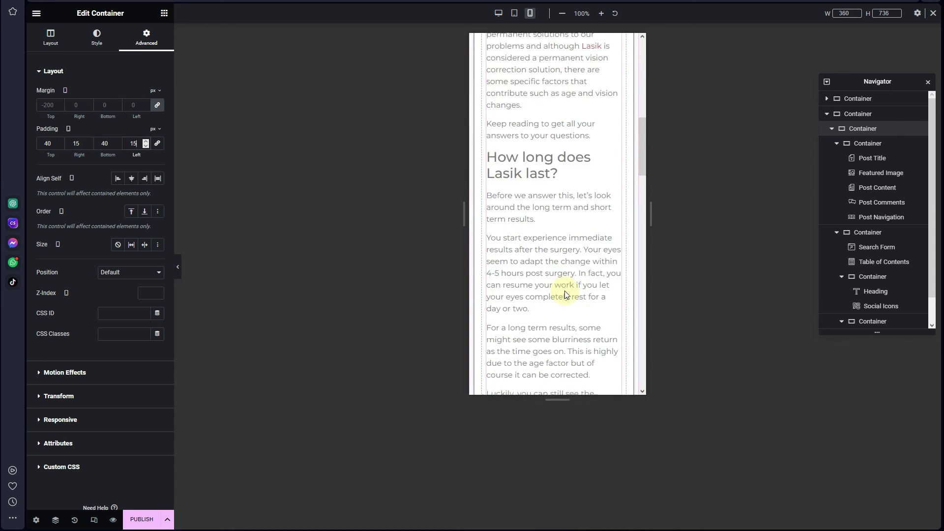
{"action": "scroll", "coordinate": [566, 294], "scroll_direction": "down", "scroll_amount": 12}
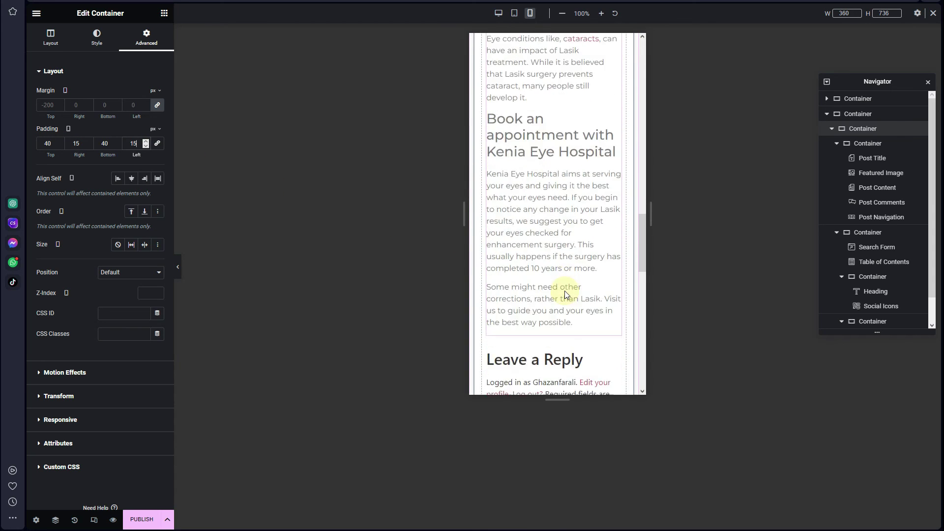
{"action": "scroll", "coordinate": [564, 294], "scroll_direction": "down", "scroll_amount": 4}
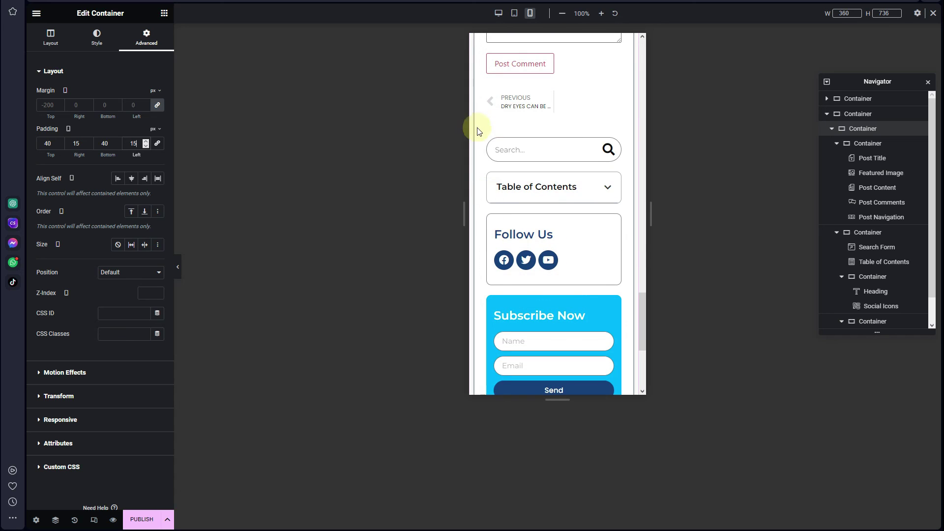
{"action": "left_click", "coordinate": [880, 232]}
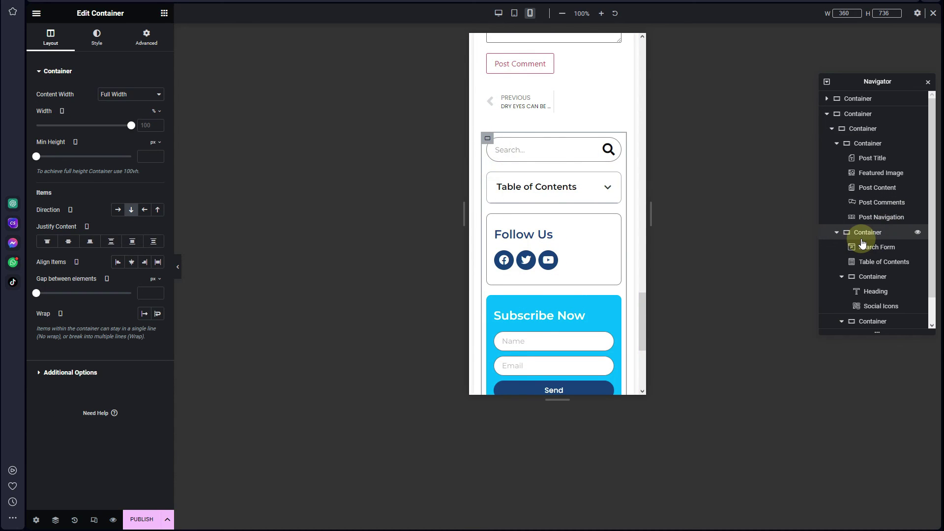
{"action": "left_click", "coordinate": [146, 38]}
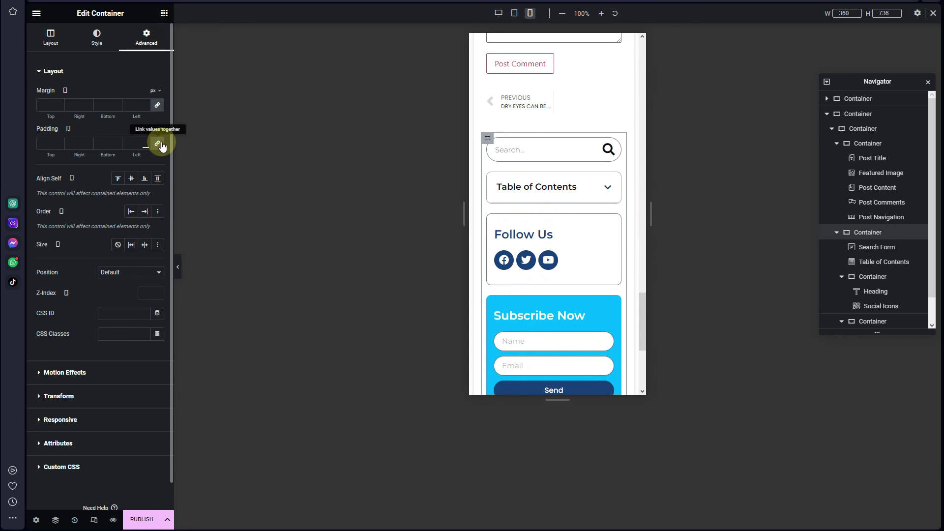
{"action": "left_click", "coordinate": [158, 144]}
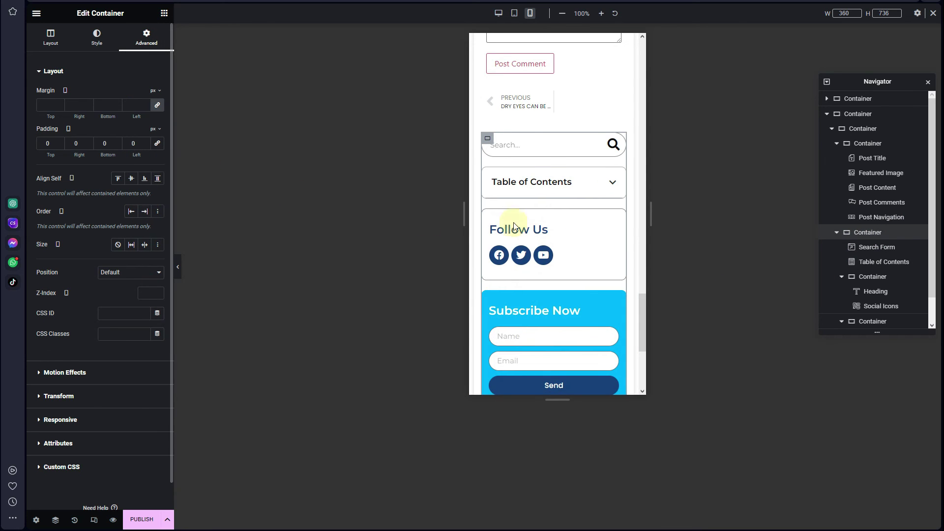
Check the full mobile layout of the post, hiding the editor panel for a clean preview
{"action": "scroll", "coordinate": [575, 212], "scroll_direction": "down", "scroll_amount": 3}
{"action": "scroll", "coordinate": [579, 215], "scroll_direction": "up", "scroll_amount": 10}
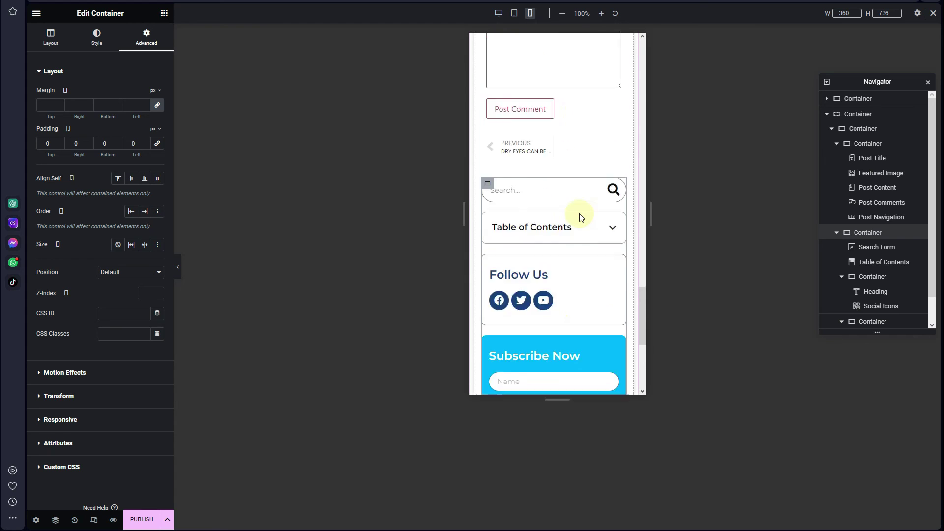
{"action": "scroll", "coordinate": [580, 216], "scroll_direction": "up", "scroll_amount": 15}
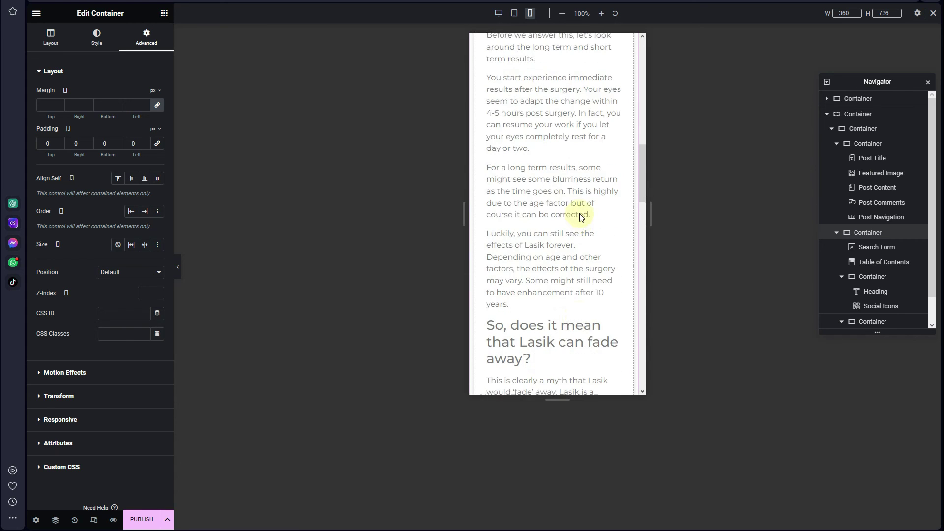
{"action": "scroll", "coordinate": [580, 217], "scroll_direction": "up", "scroll_amount": 5}
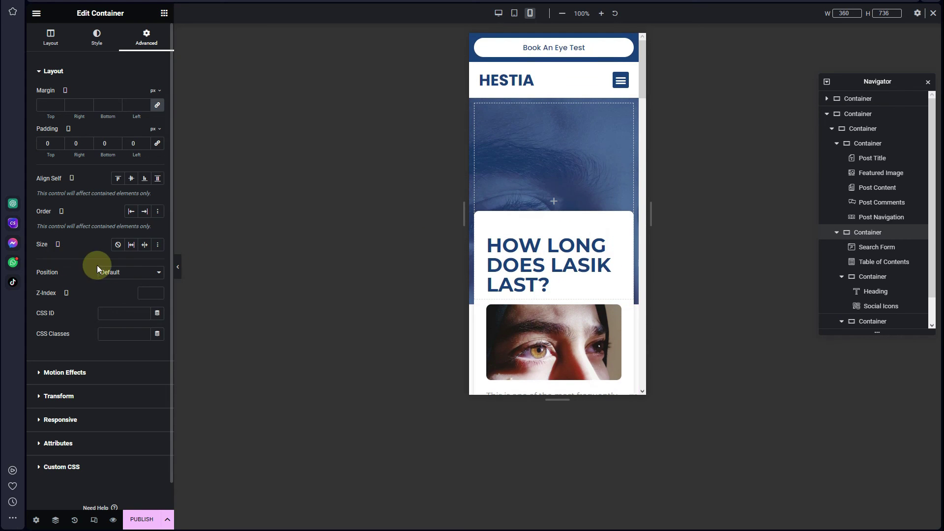
{"action": "left_click", "coordinate": [178, 267]}
{"action": "scroll", "coordinate": [489, 285], "scroll_direction": "down", "scroll_amount": 5}
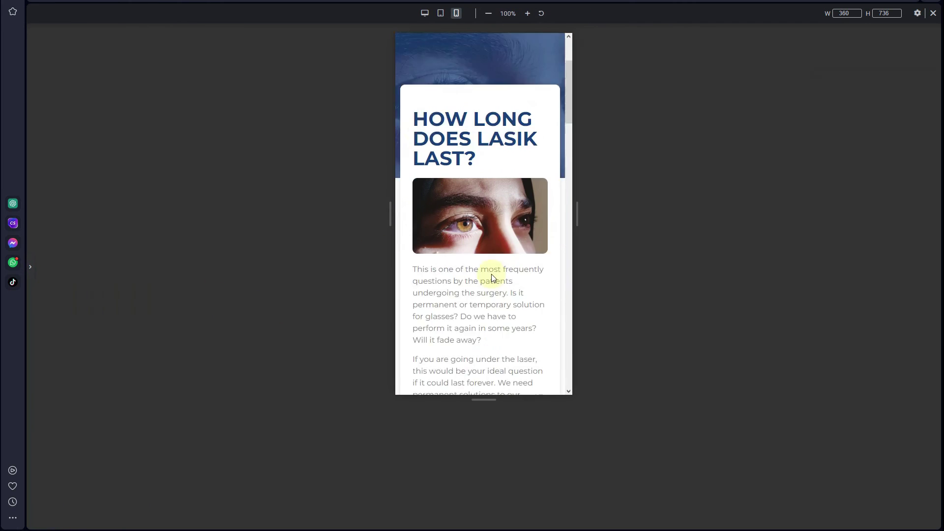
{"action": "scroll", "coordinate": [461, 309], "scroll_direction": "down", "scroll_amount": 18}
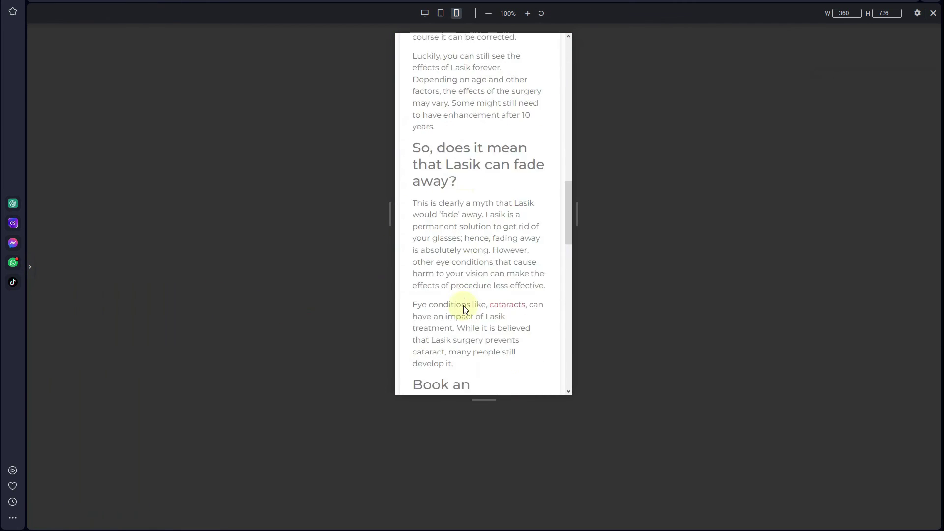
{"action": "scroll", "coordinate": [463, 302], "scroll_direction": "down", "scroll_amount": 5}
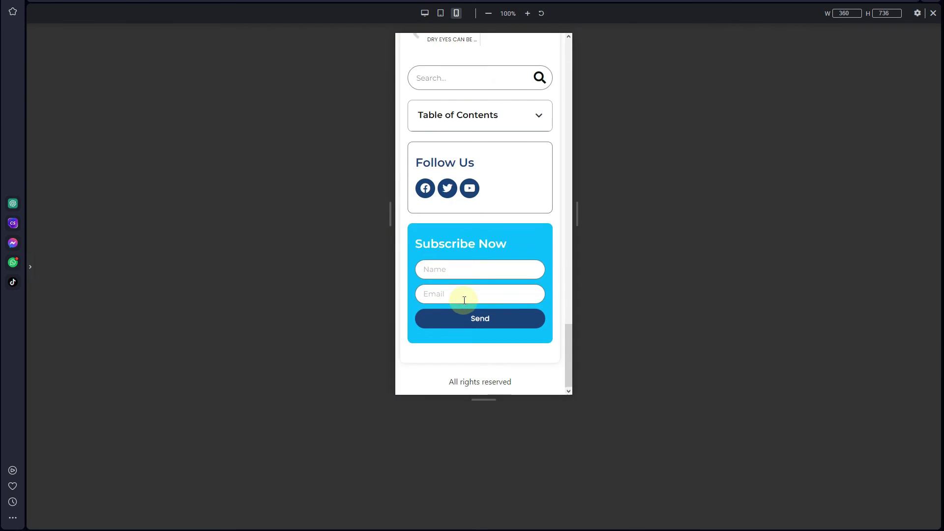
{"action": "scroll", "coordinate": [462, 301], "scroll_direction": "up", "scroll_amount": 12}
{"action": "scroll", "coordinate": [464, 301], "scroll_direction": "up", "scroll_amount": 10}
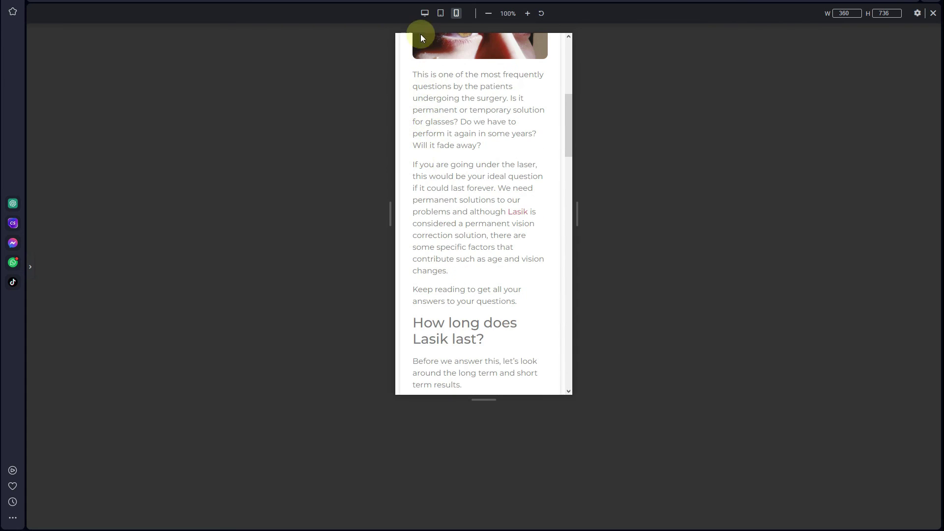
Review the post layout in the tablet and desktop views, and bring back the editor panel
{"action": "scroll", "coordinate": [521, 238], "scroll_direction": "down", "scroll_amount": 15}
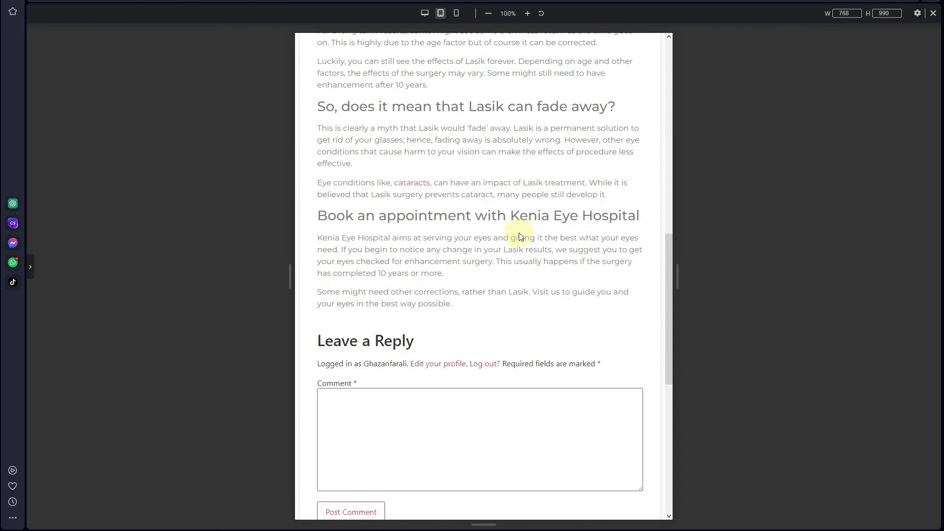
{"action": "scroll", "coordinate": [528, 272], "scroll_direction": "up", "scroll_amount": 20}
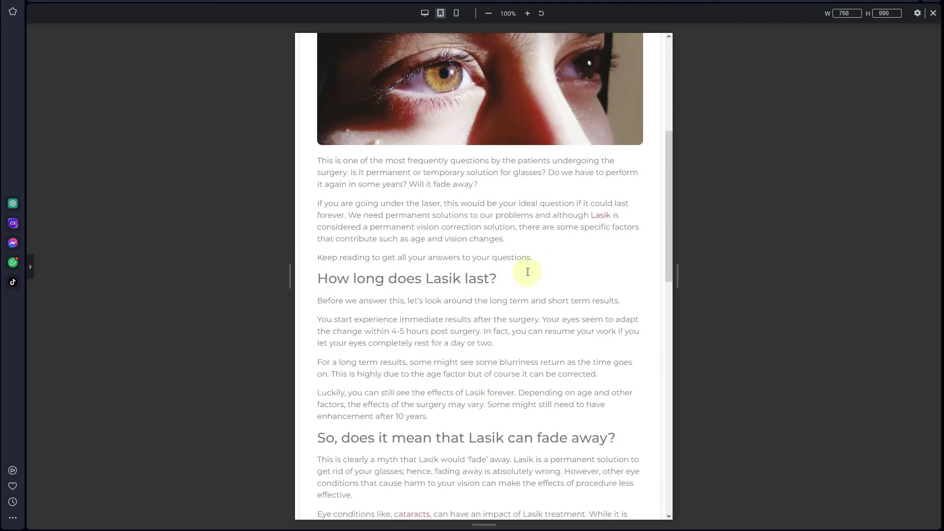
{"action": "left_click", "coordinate": [425, 14]}
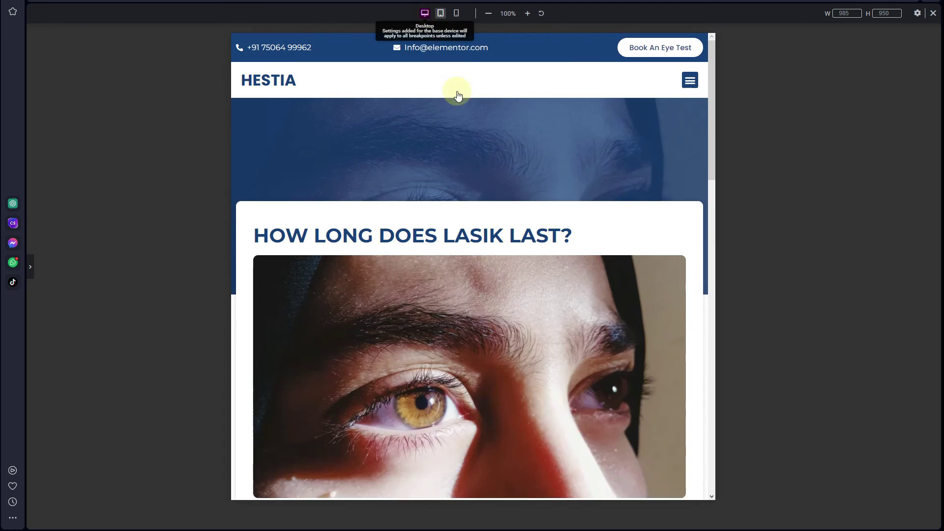
{"action": "scroll", "coordinate": [494, 219], "scroll_direction": "down", "scroll_amount": 15}
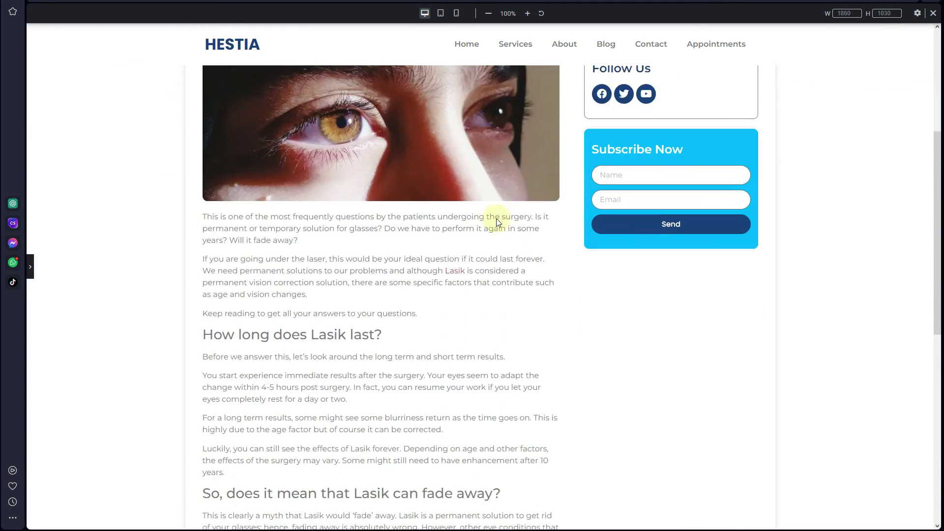
{"action": "scroll", "coordinate": [495, 220], "scroll_direction": "up", "scroll_amount": 15}
{"action": "scroll", "coordinate": [494, 222], "scroll_direction": "up", "scroll_amount": 2}
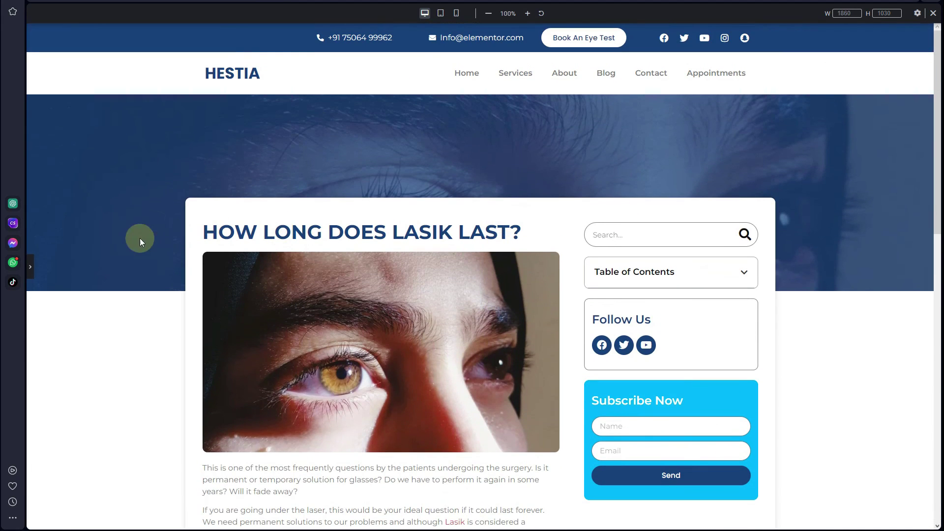
{"action": "left_click", "coordinate": [31, 265]}
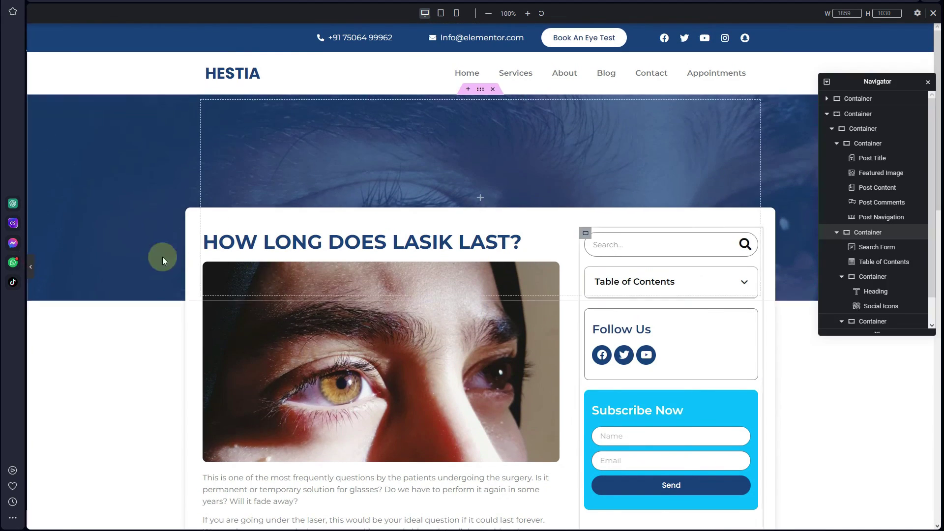